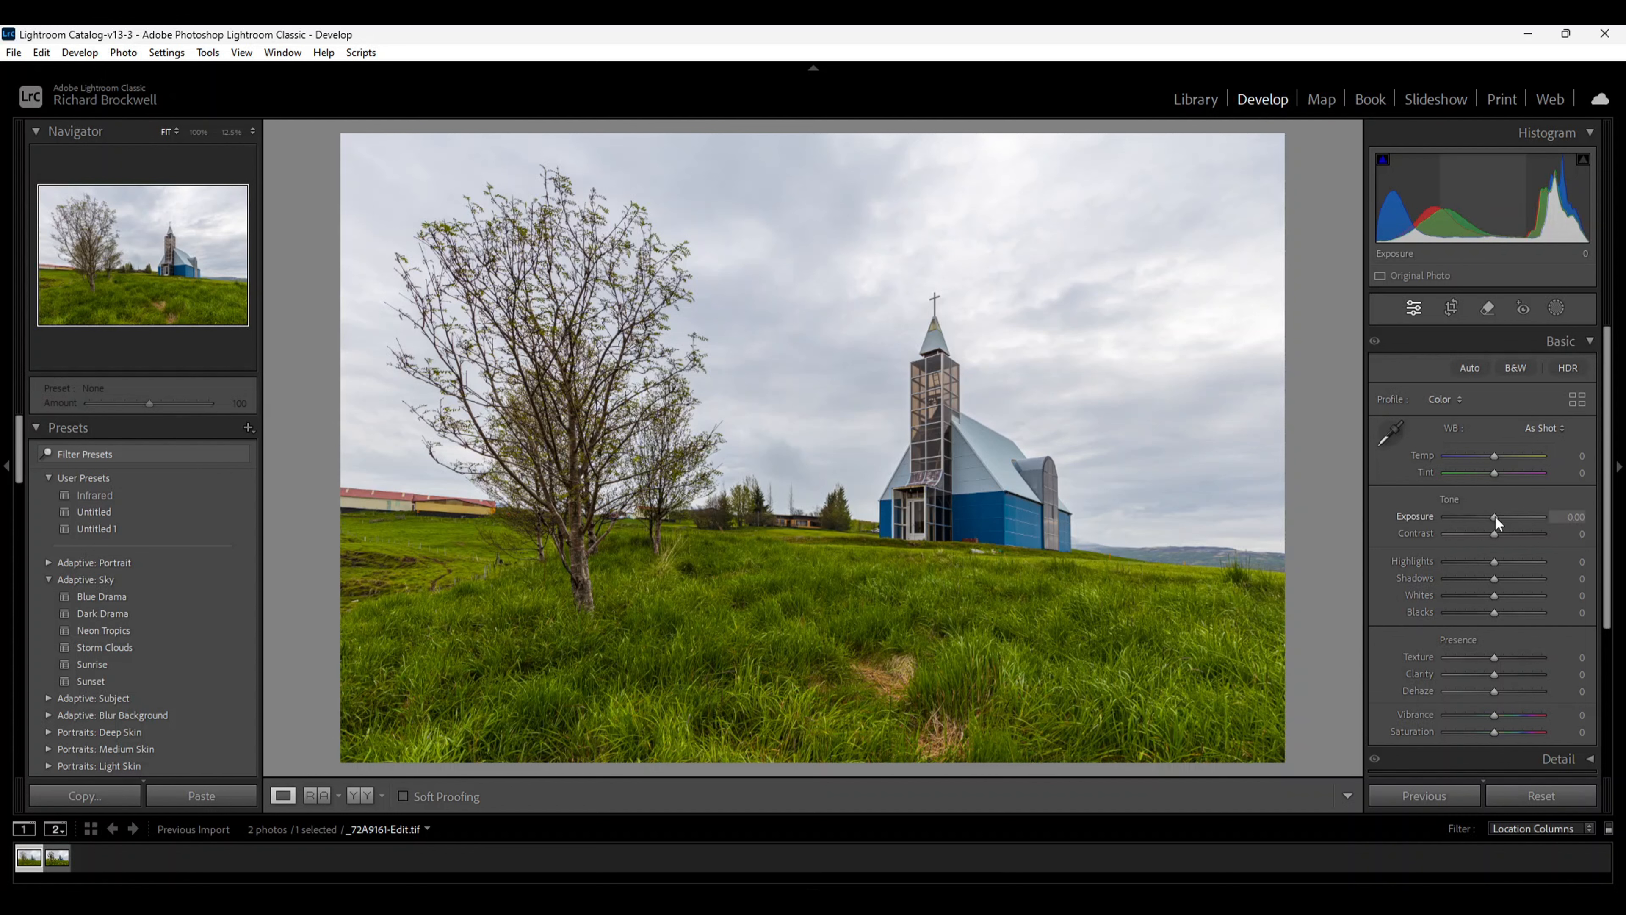
Darken the photo by setting its overall exposure to -1.14
drag(1496, 517, 1490, 518)
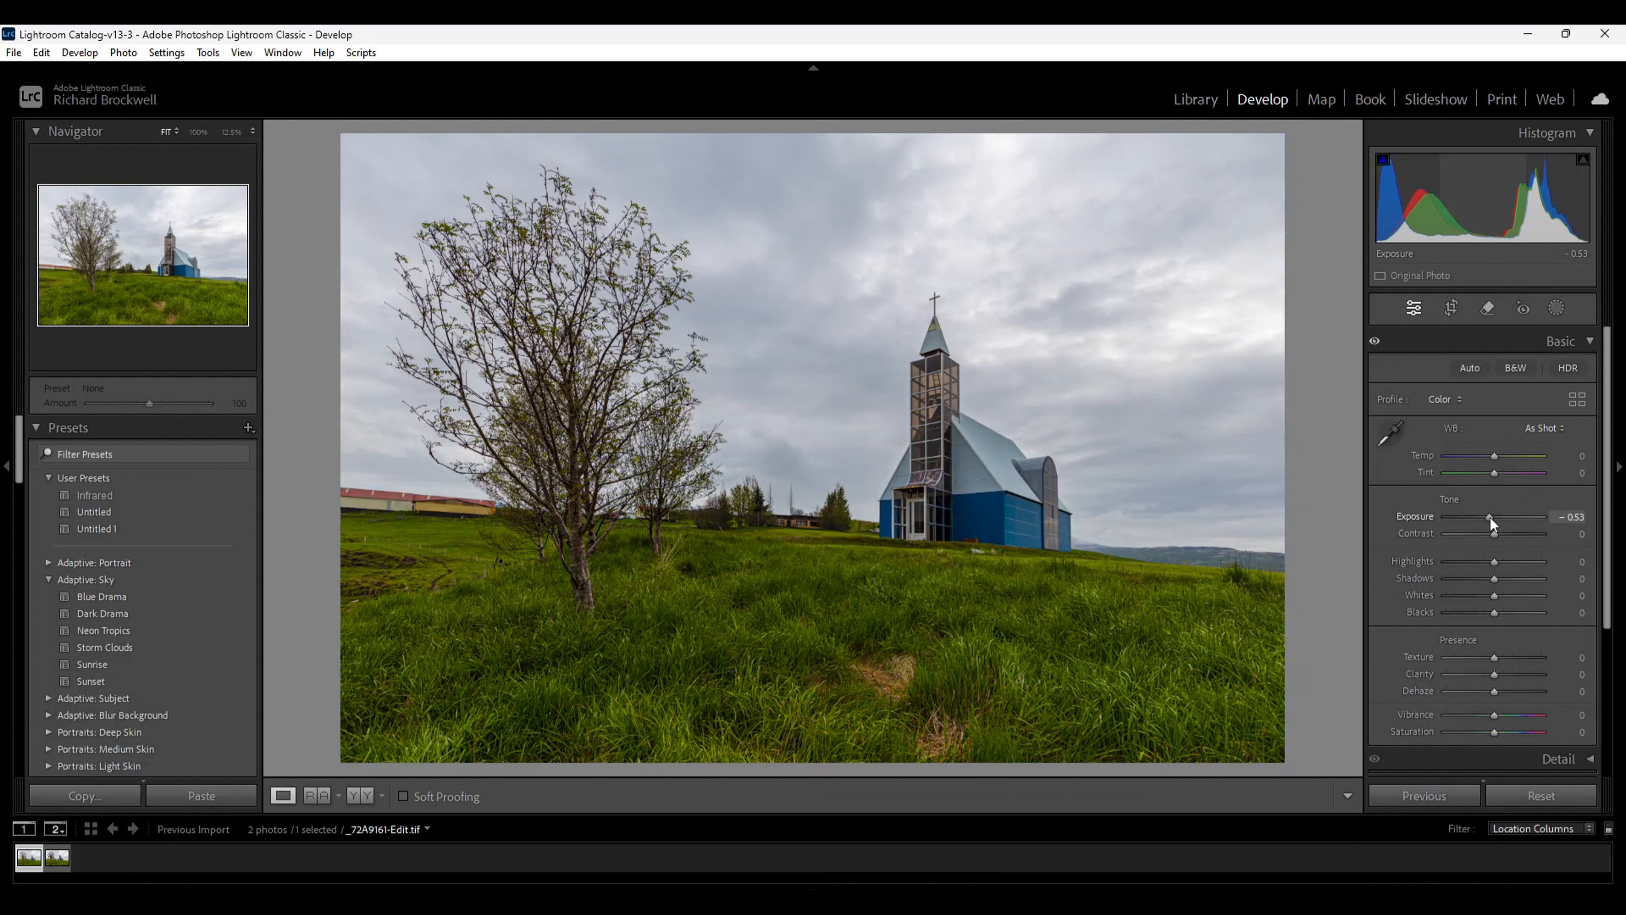
drag(1490, 519, 1483, 522)
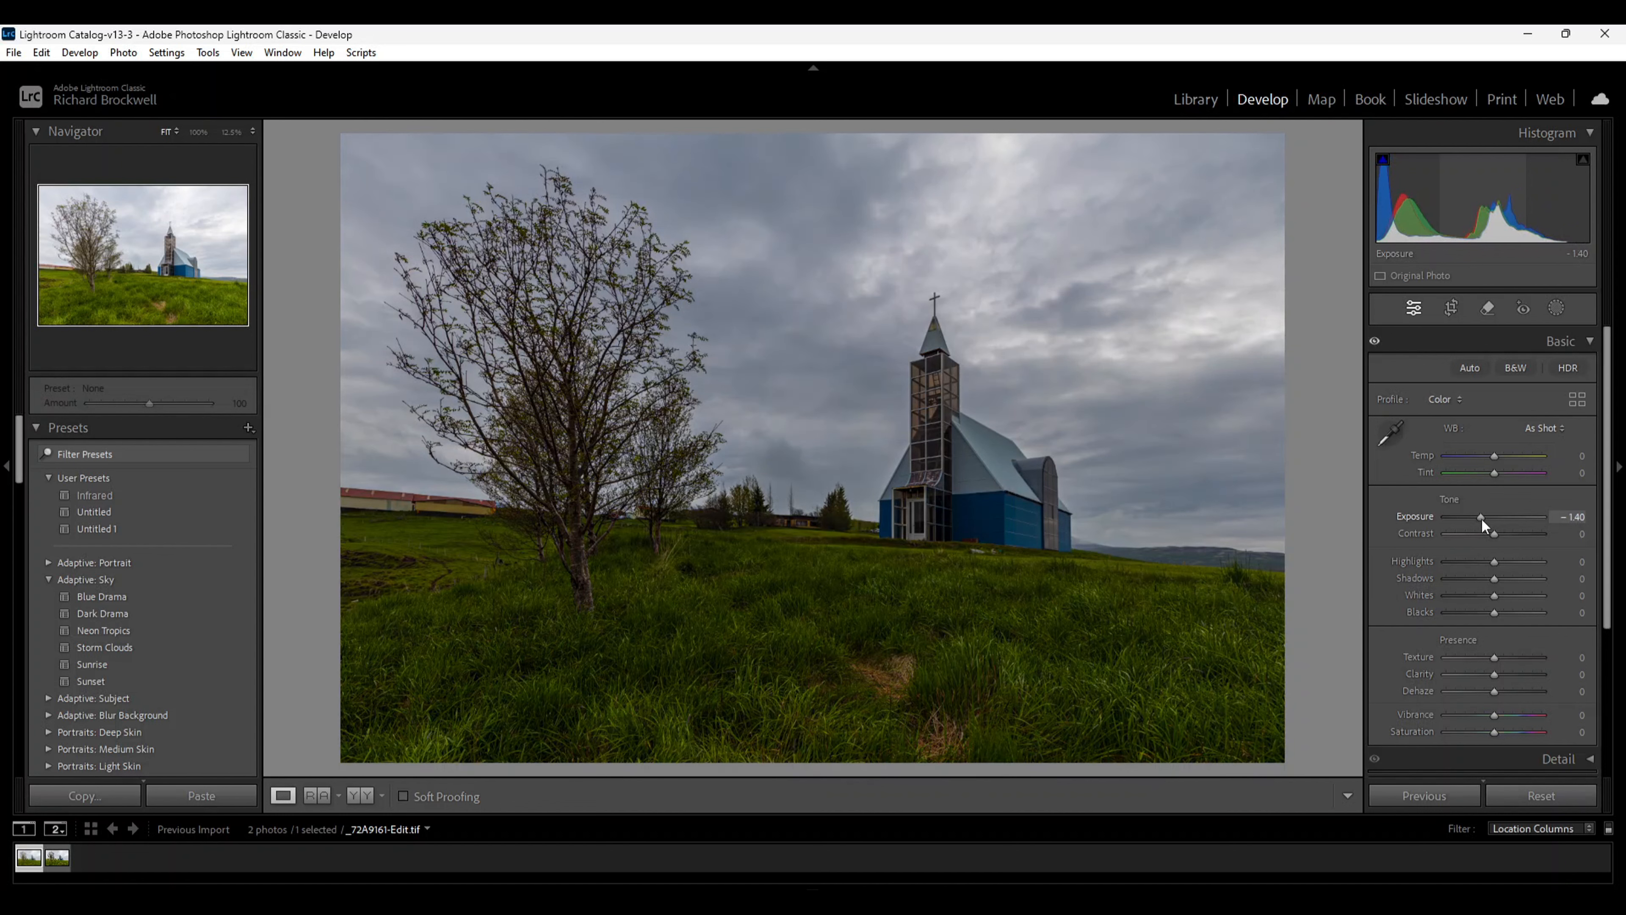
drag(1482, 521, 1485, 521)
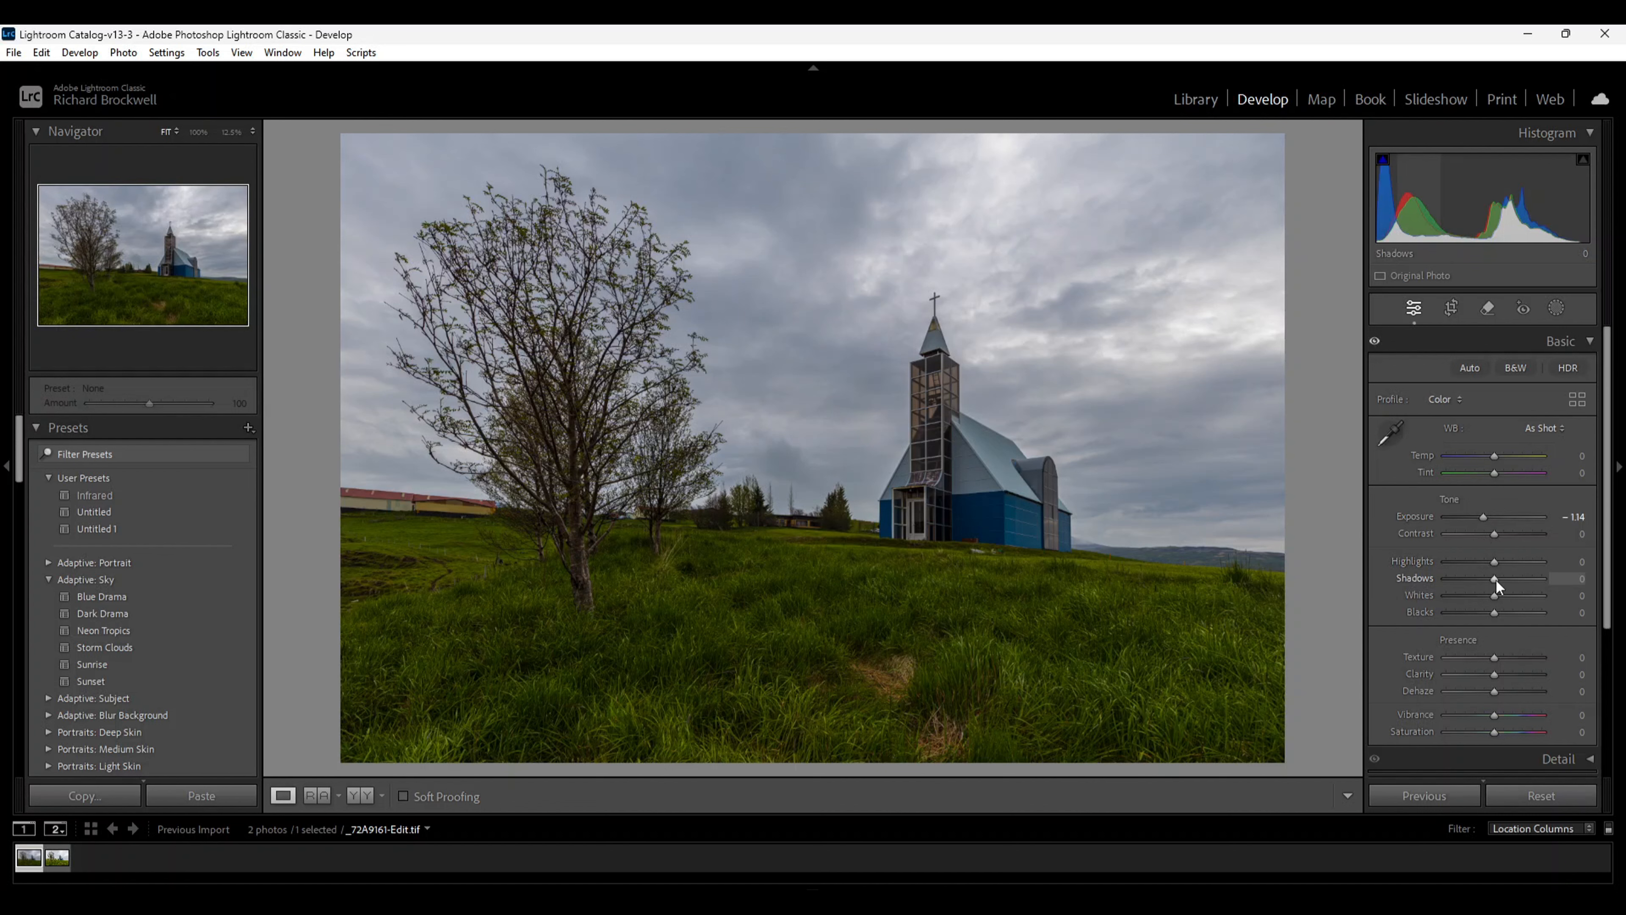
Desaturate the photo completely by setting all eight HSL color saturation values, red through magenta, to -100
click(1592, 342)
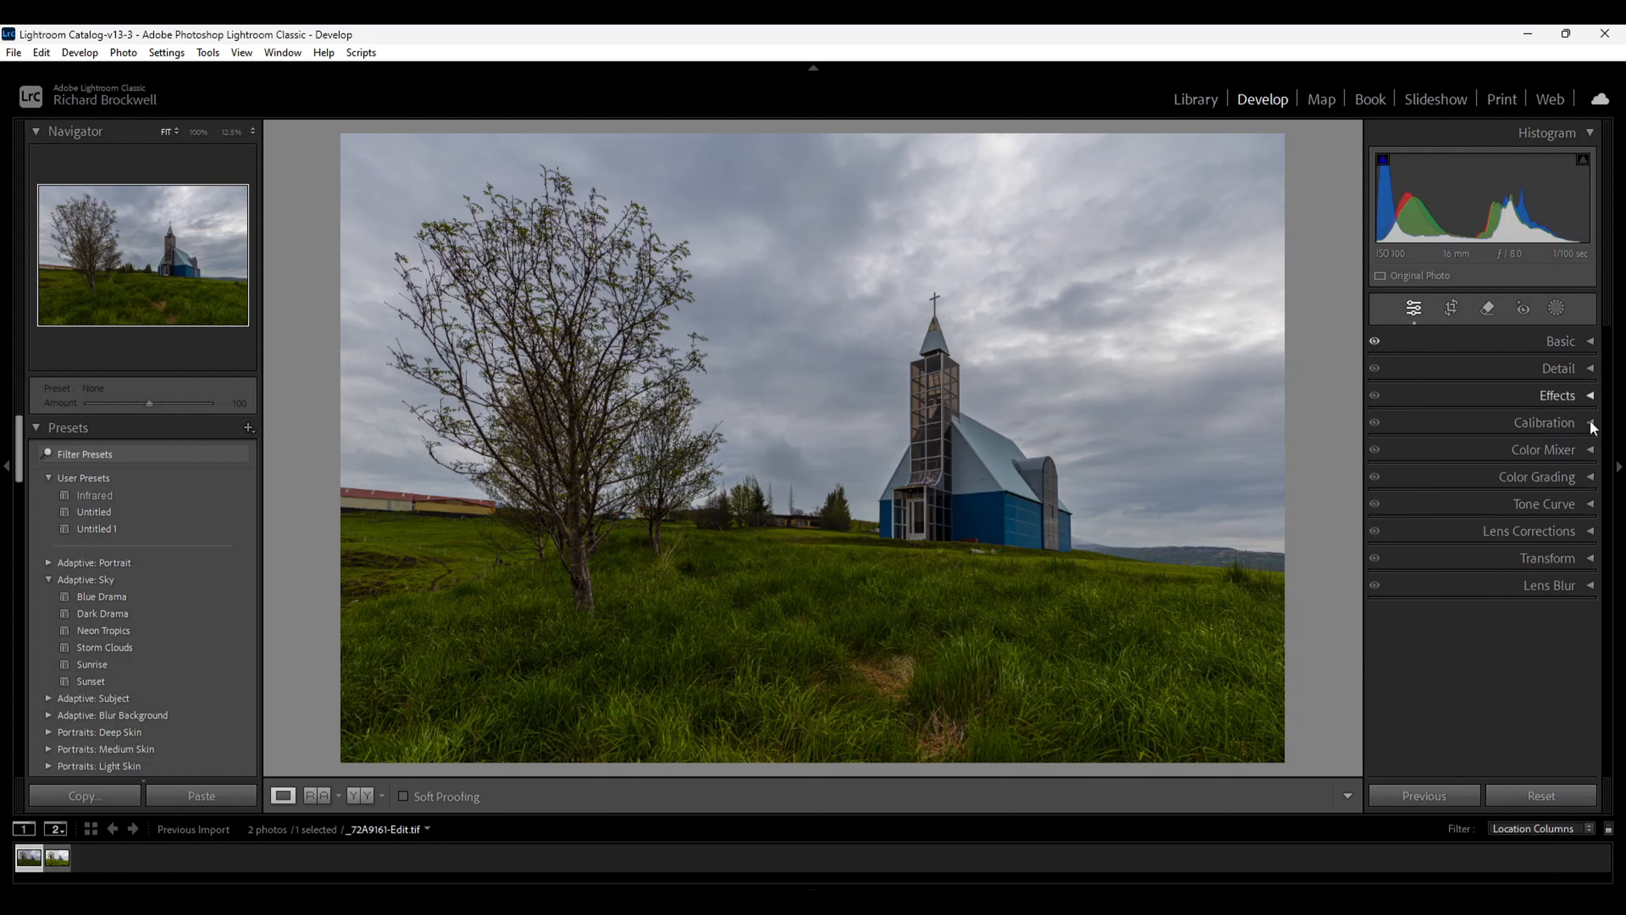
click(1592, 451)
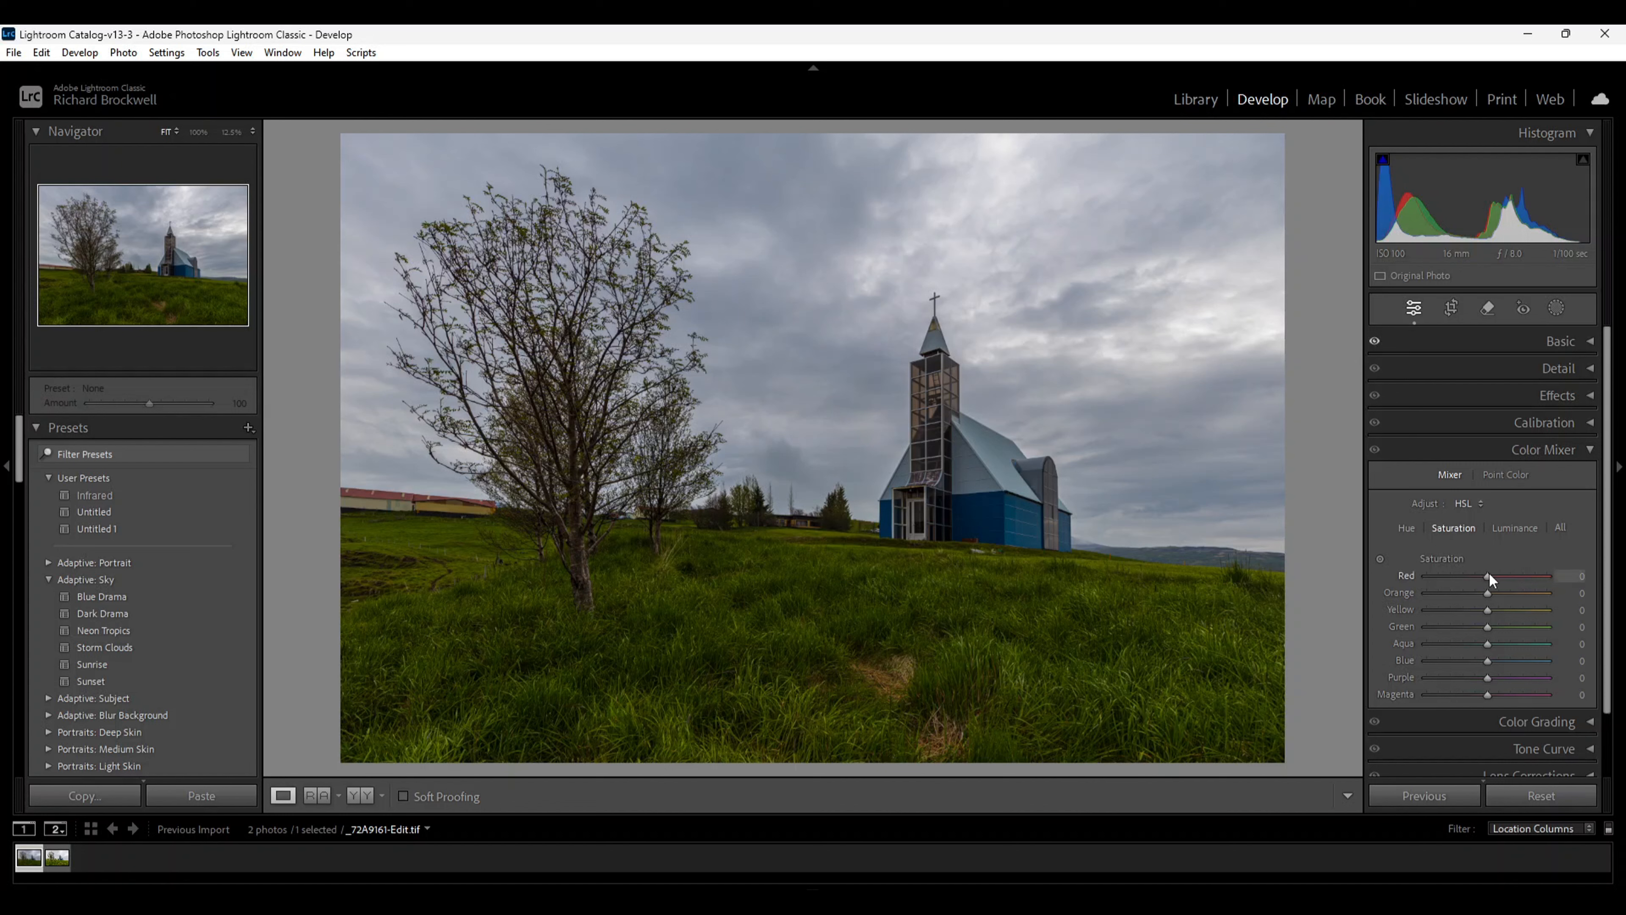
drag(1488, 575, 1343, 579)
drag(1488, 592, 1389, 602)
drag(1488, 609, 1378, 620)
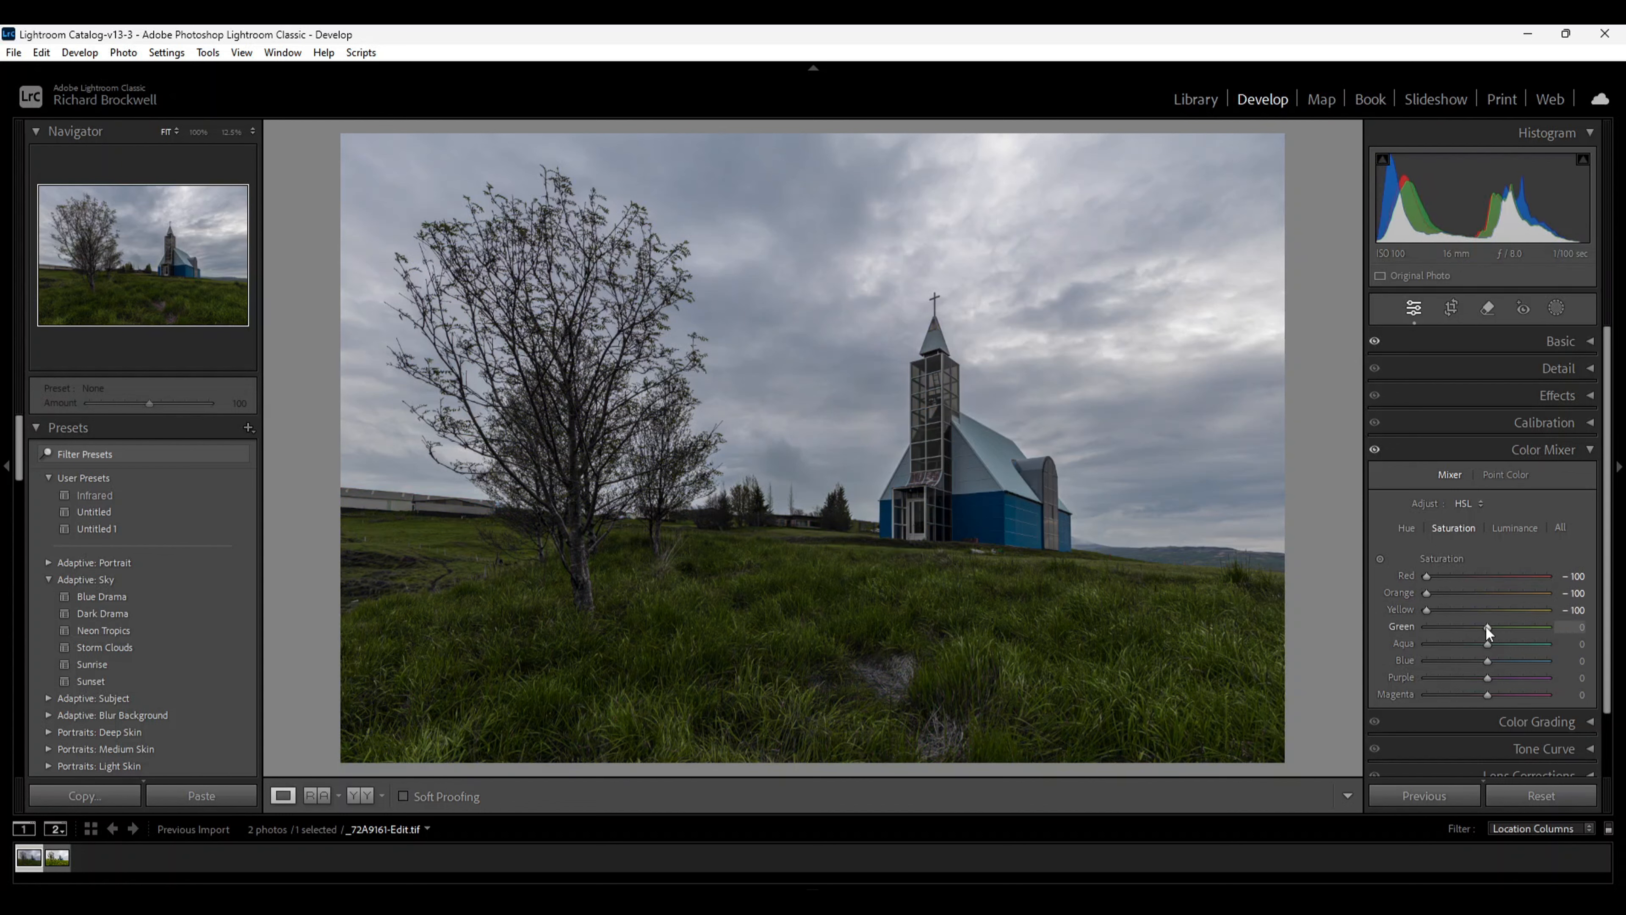
drag(1486, 626, 1389, 637)
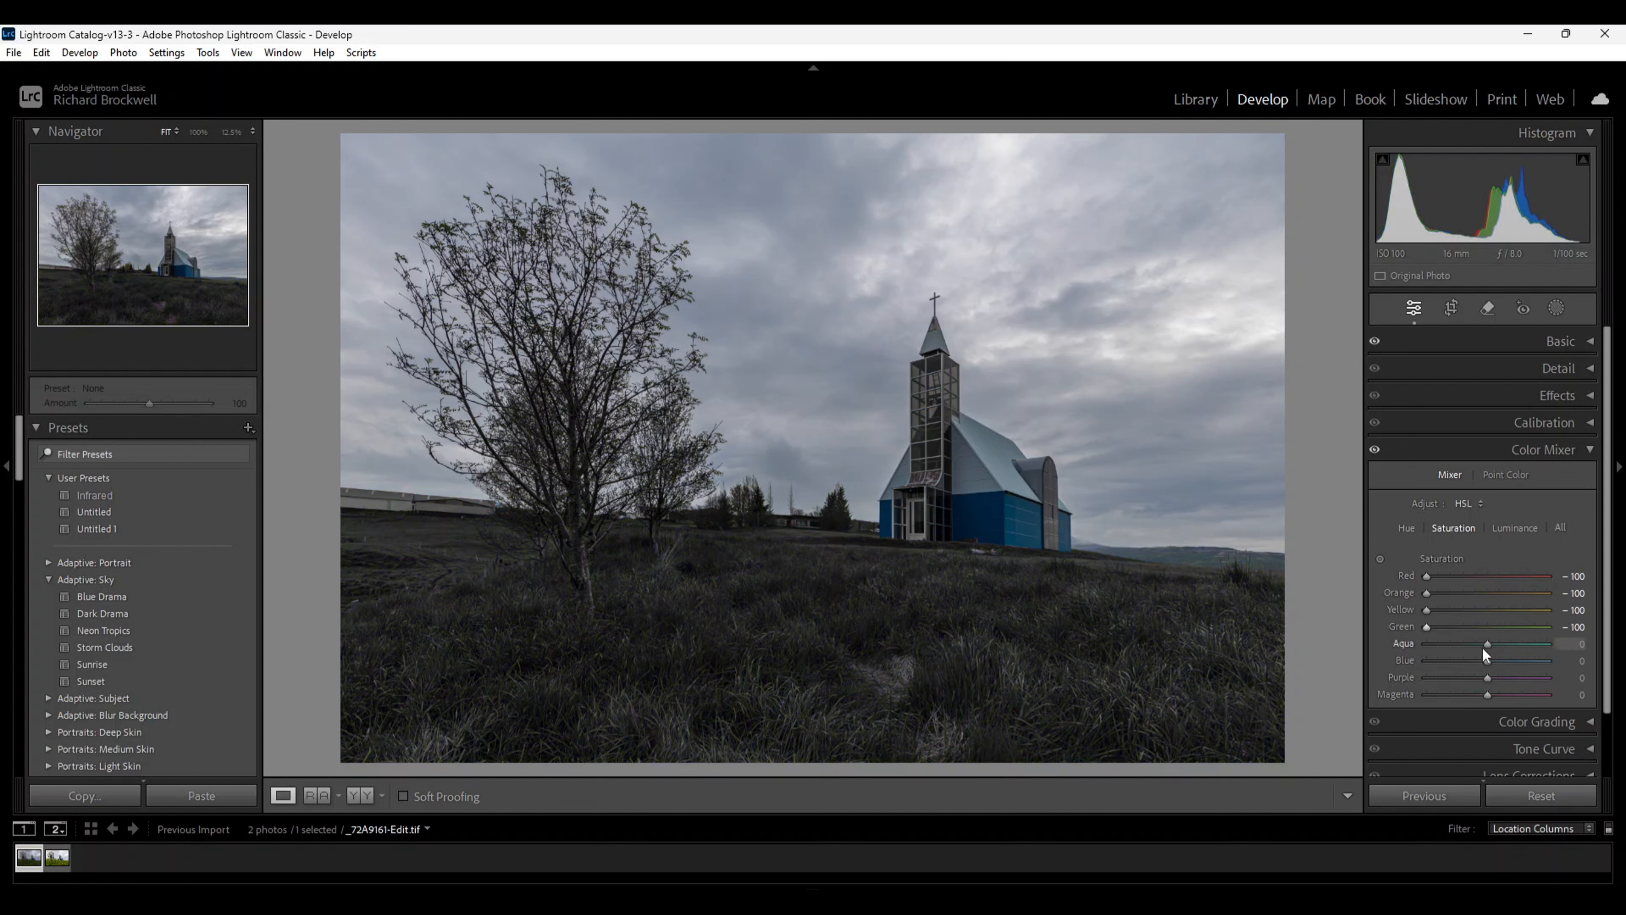
drag(1489, 646, 1382, 680)
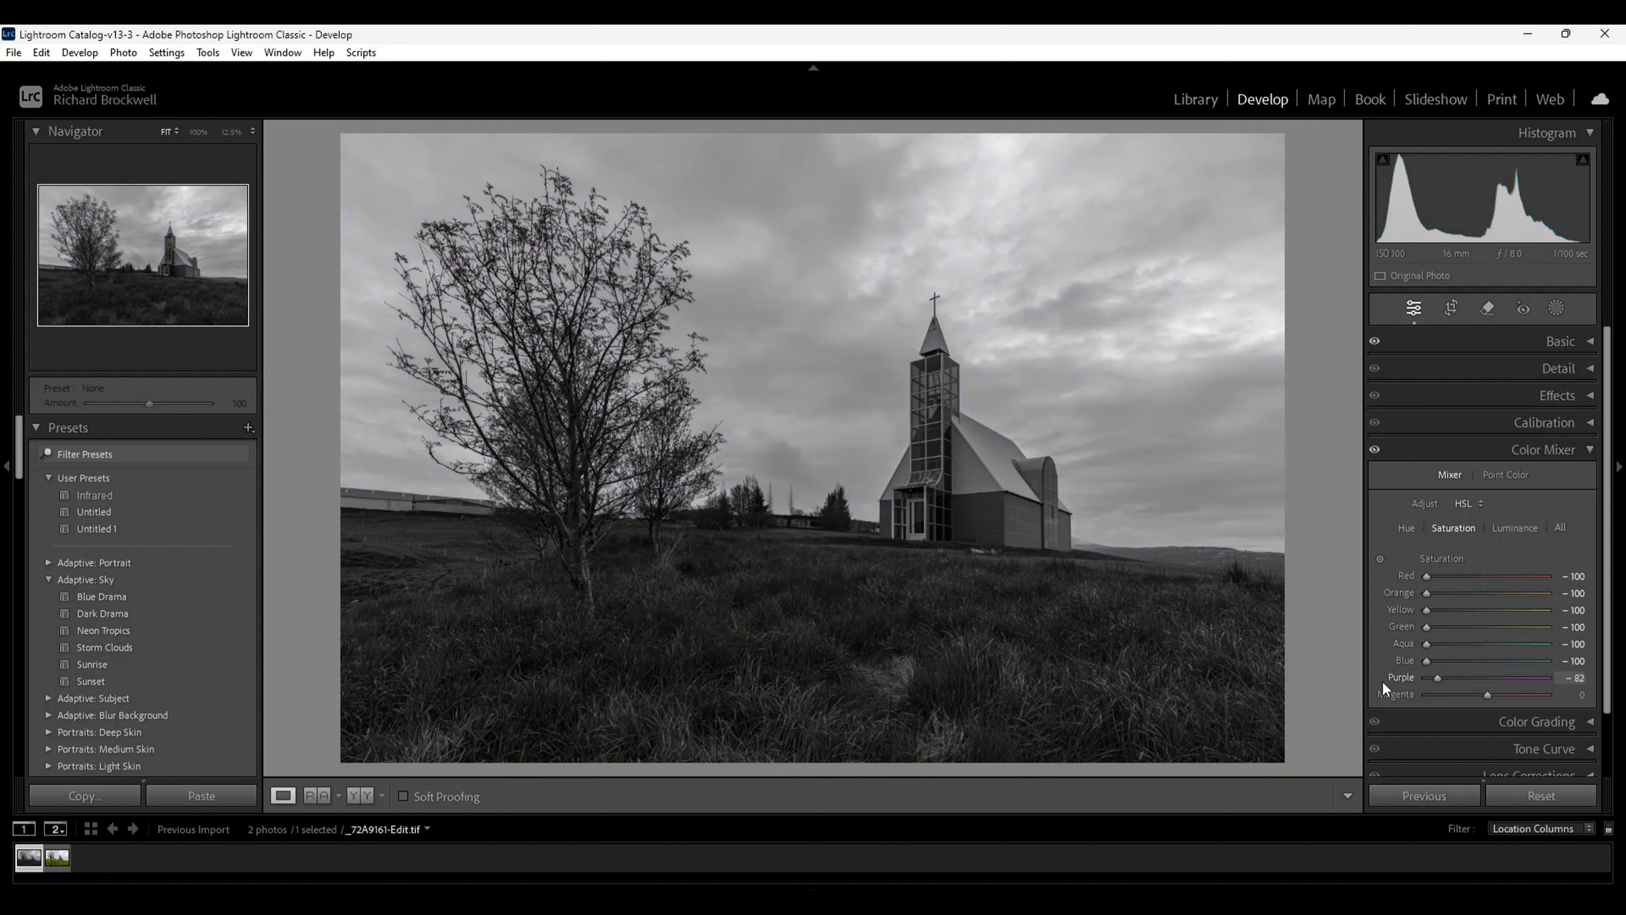
drag(1489, 695, 1411, 693)
Set the photo's whites to +21, checking for highlight clipping
click(1591, 338)
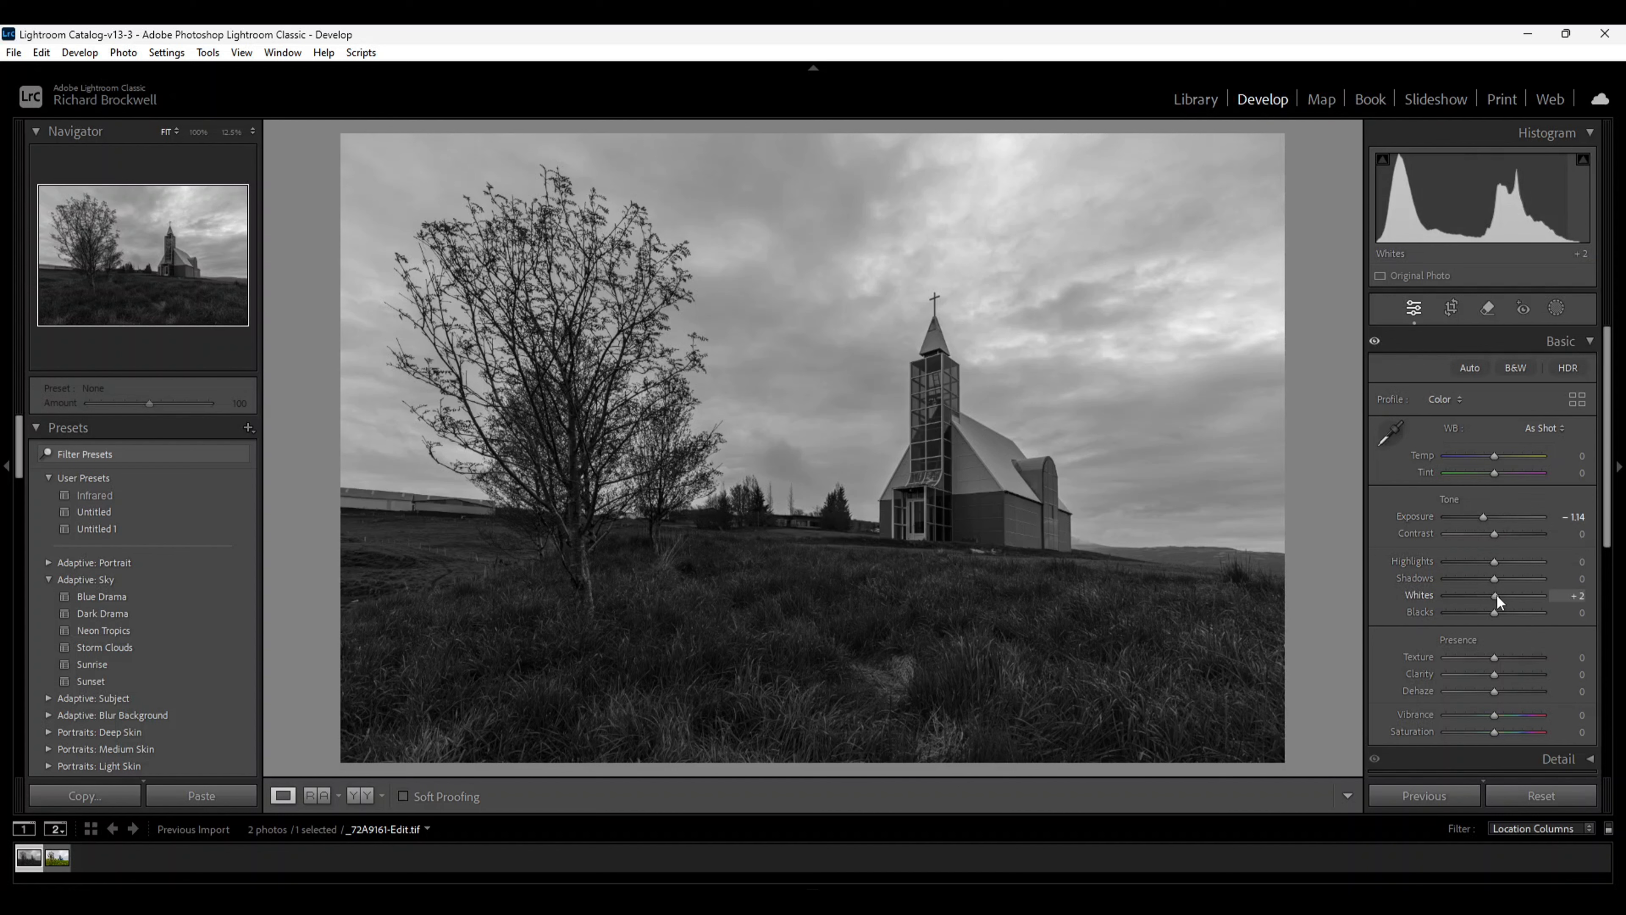
drag(1497, 594, 1509, 594)
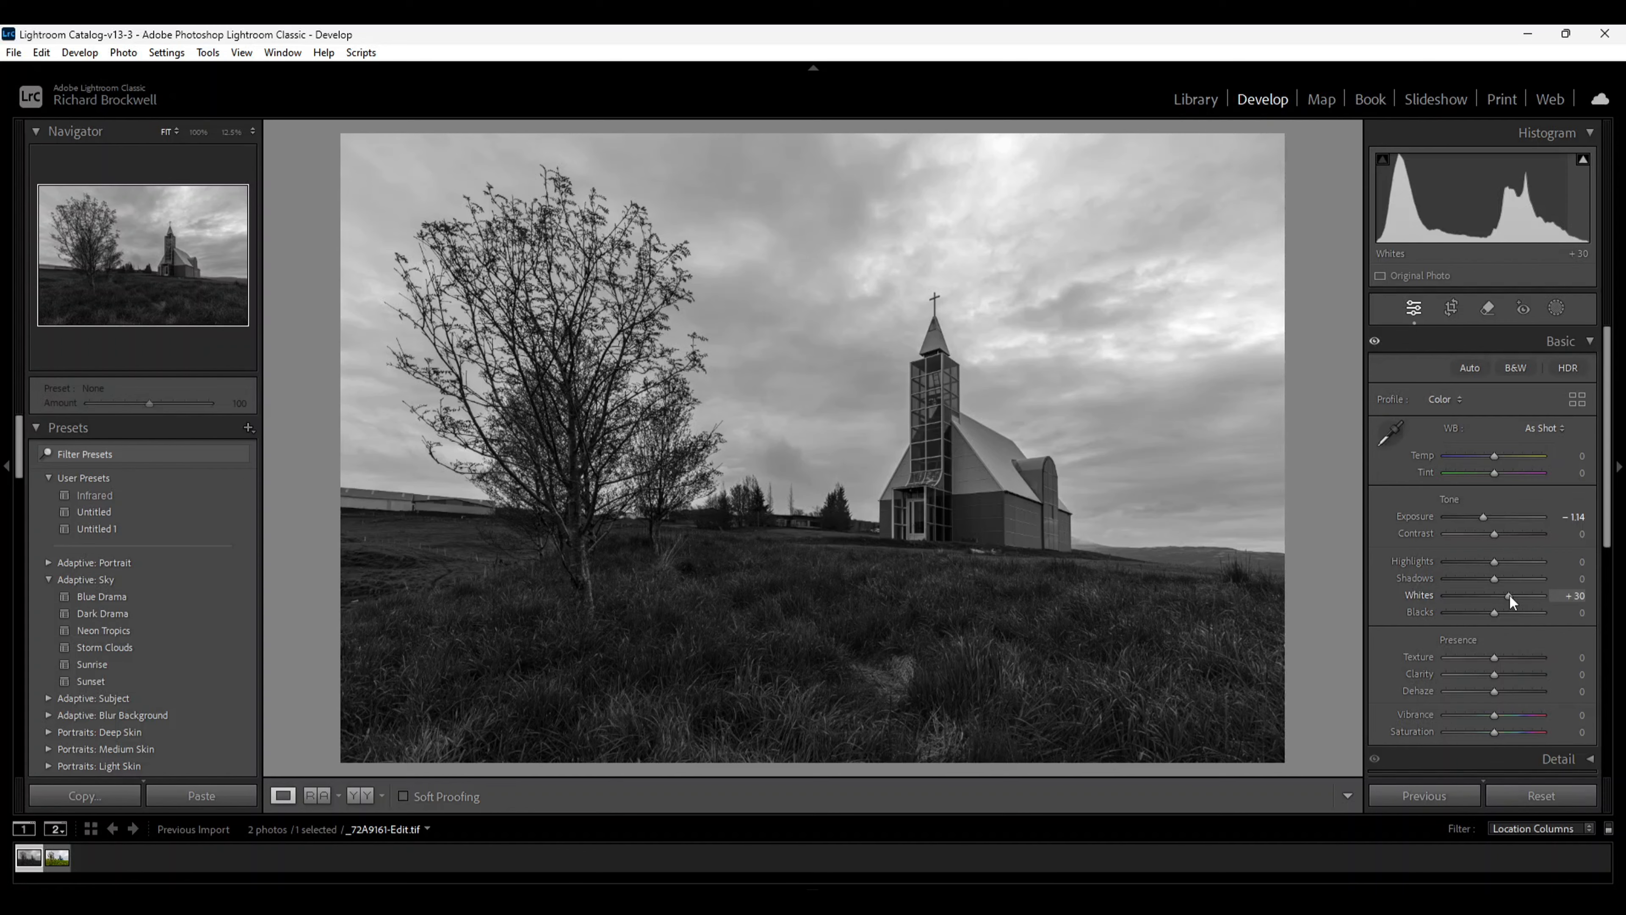
alt+click(1509, 594)
drag(1509, 594, 1505, 594)
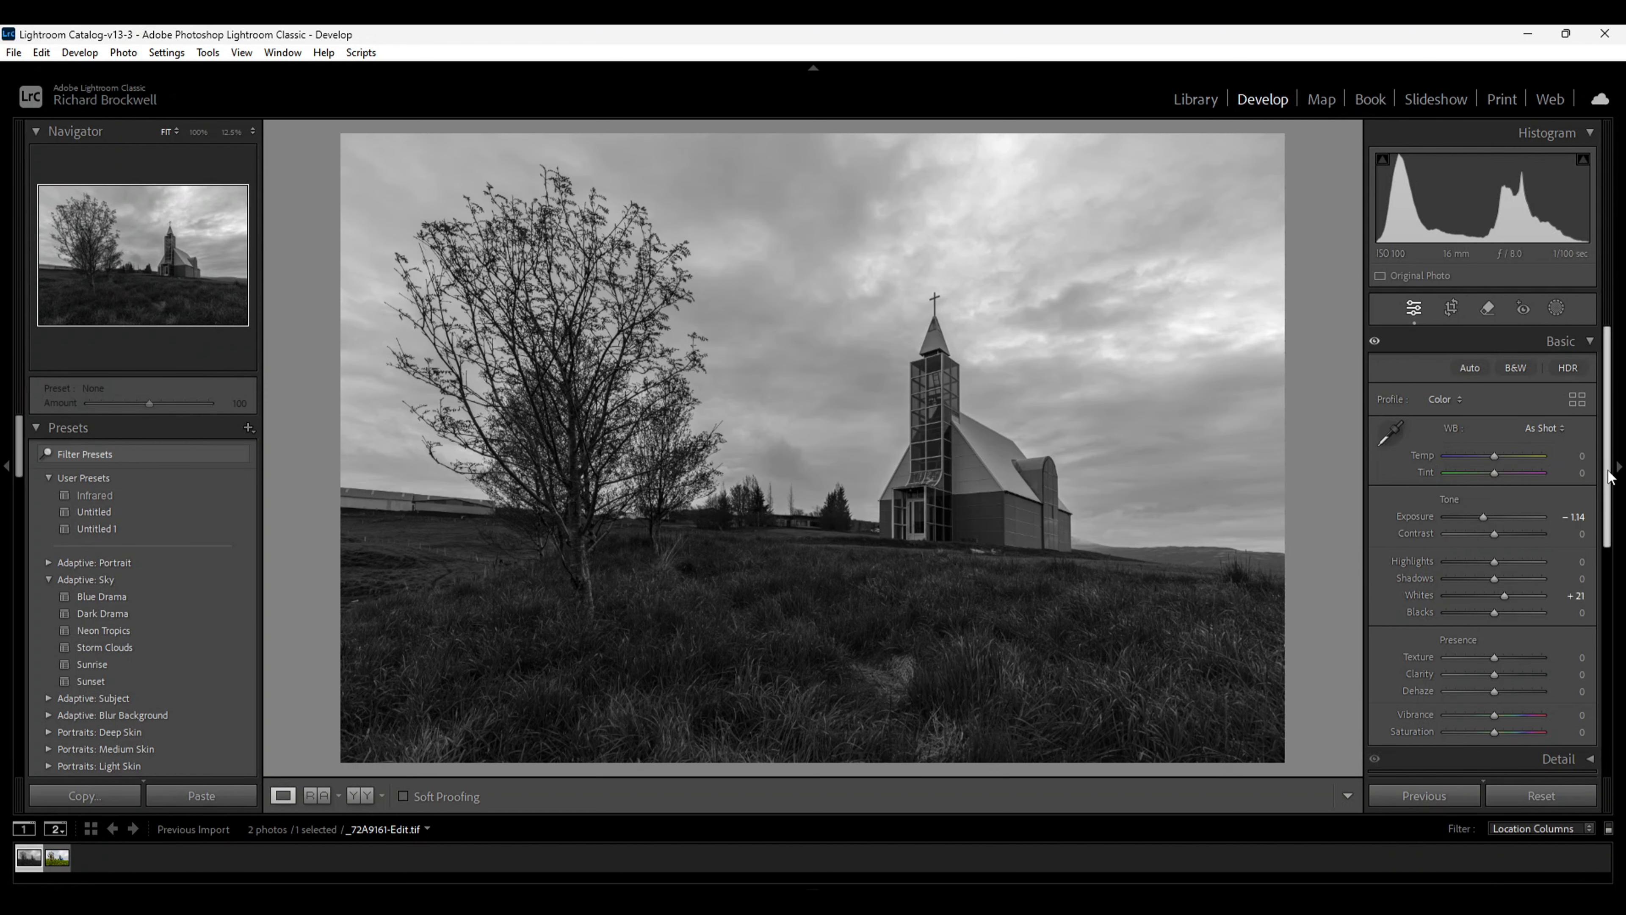
Restore some warm color by setting the HSL saturation of orange to -26 and yellow to -29
click(1590, 341)
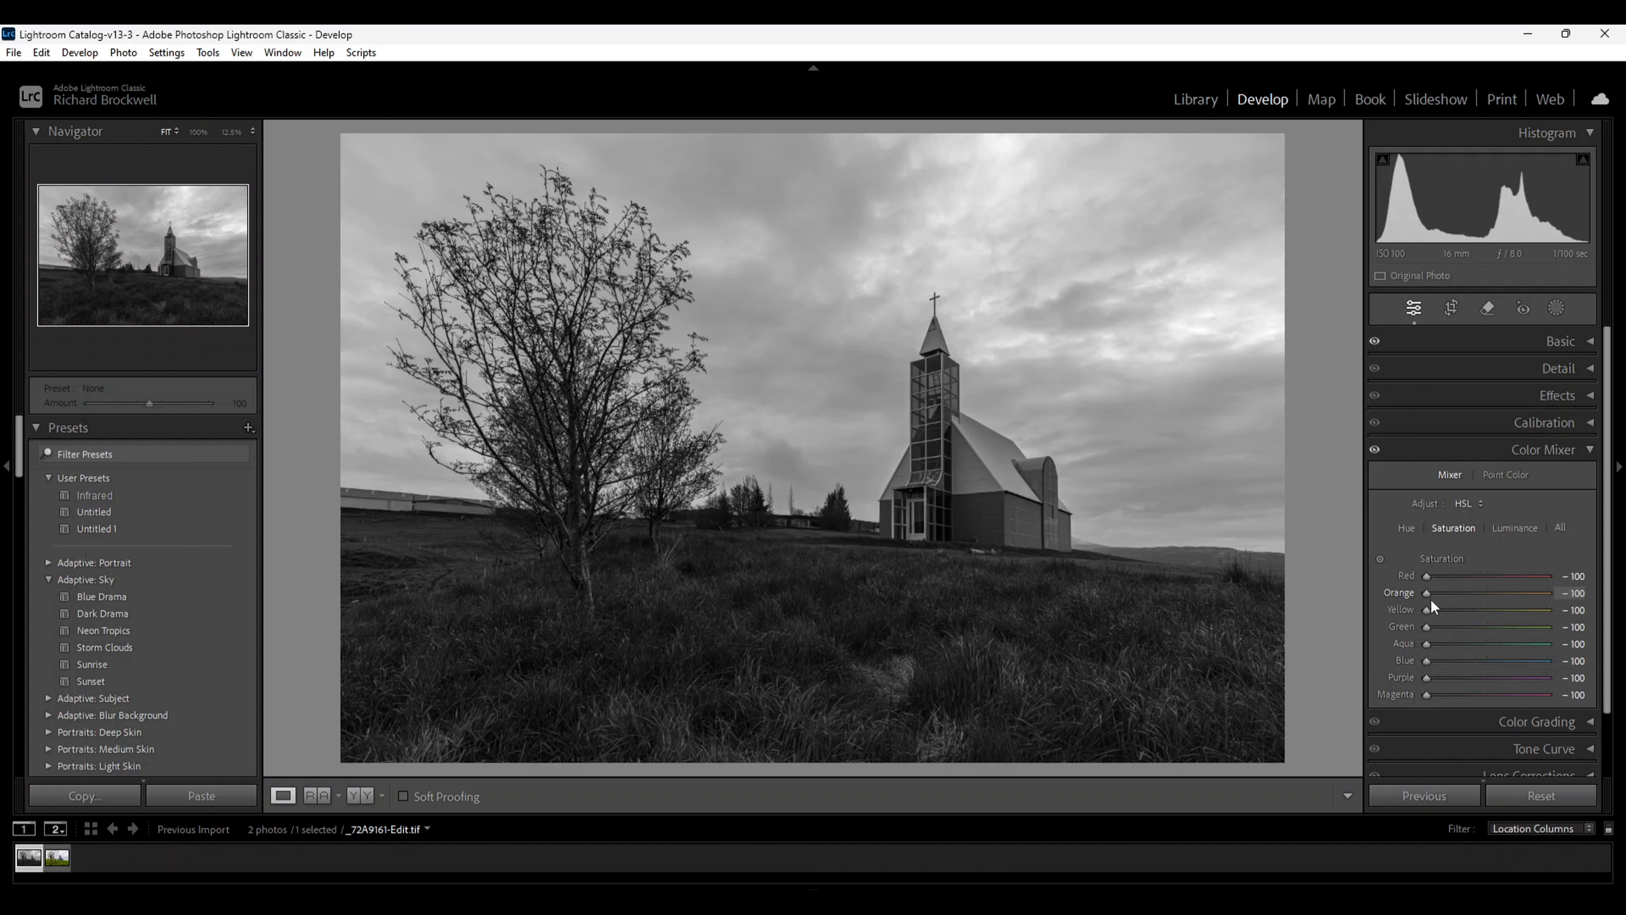
drag(1426, 595, 1473, 609)
drag(1428, 609, 1477, 616)
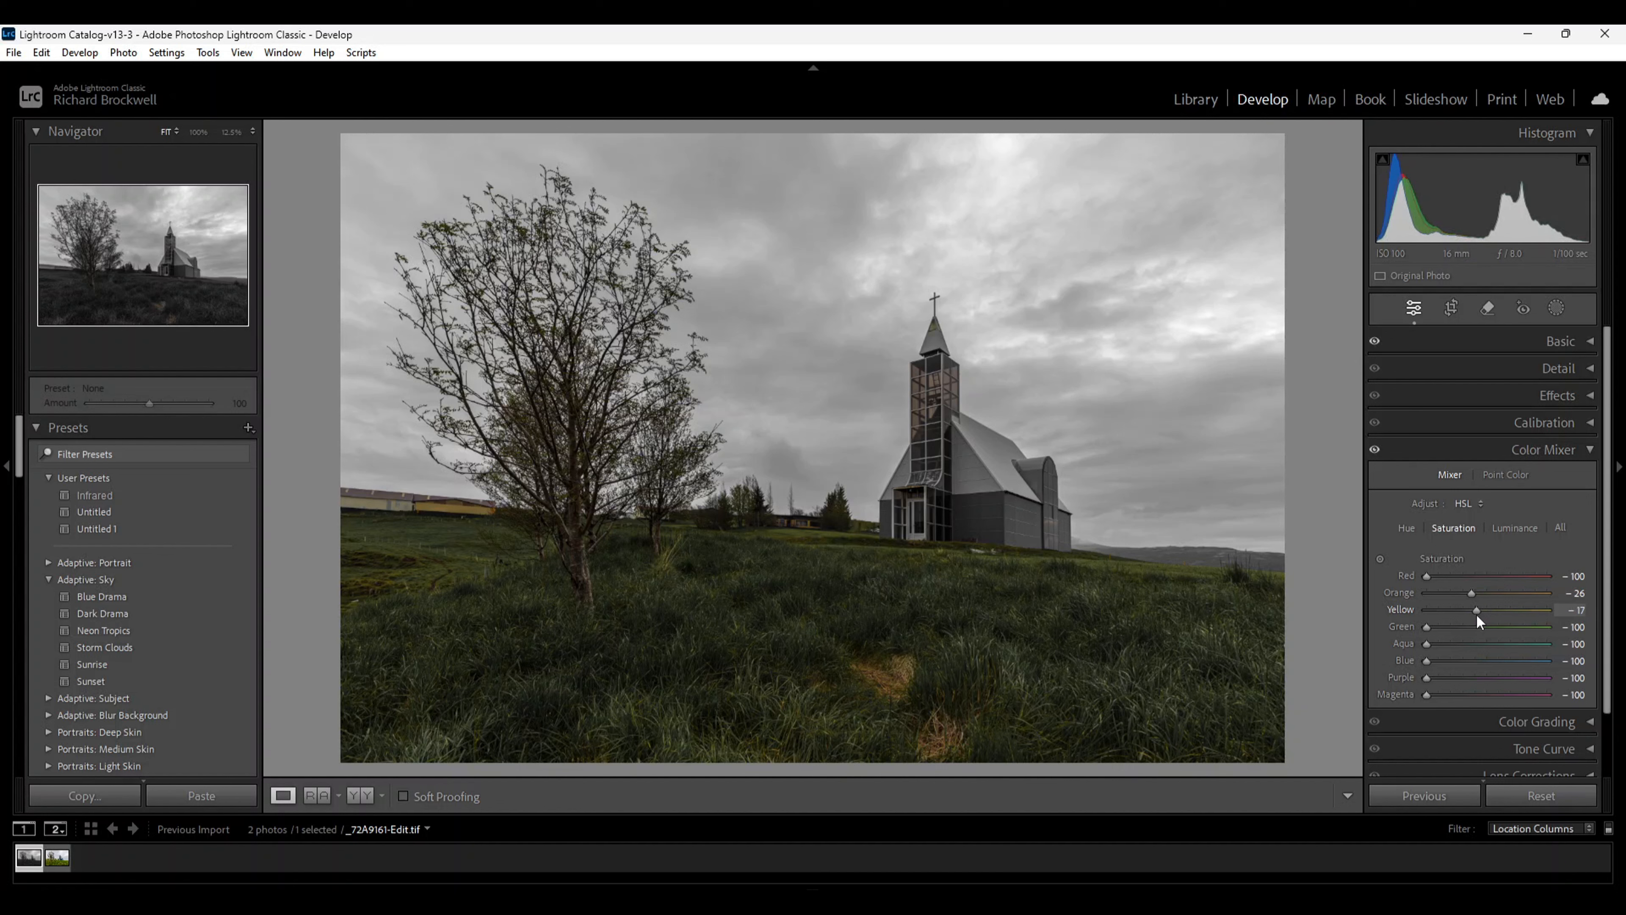
drag(1477, 616, 1472, 617)
drag(1473, 620, 1471, 620)
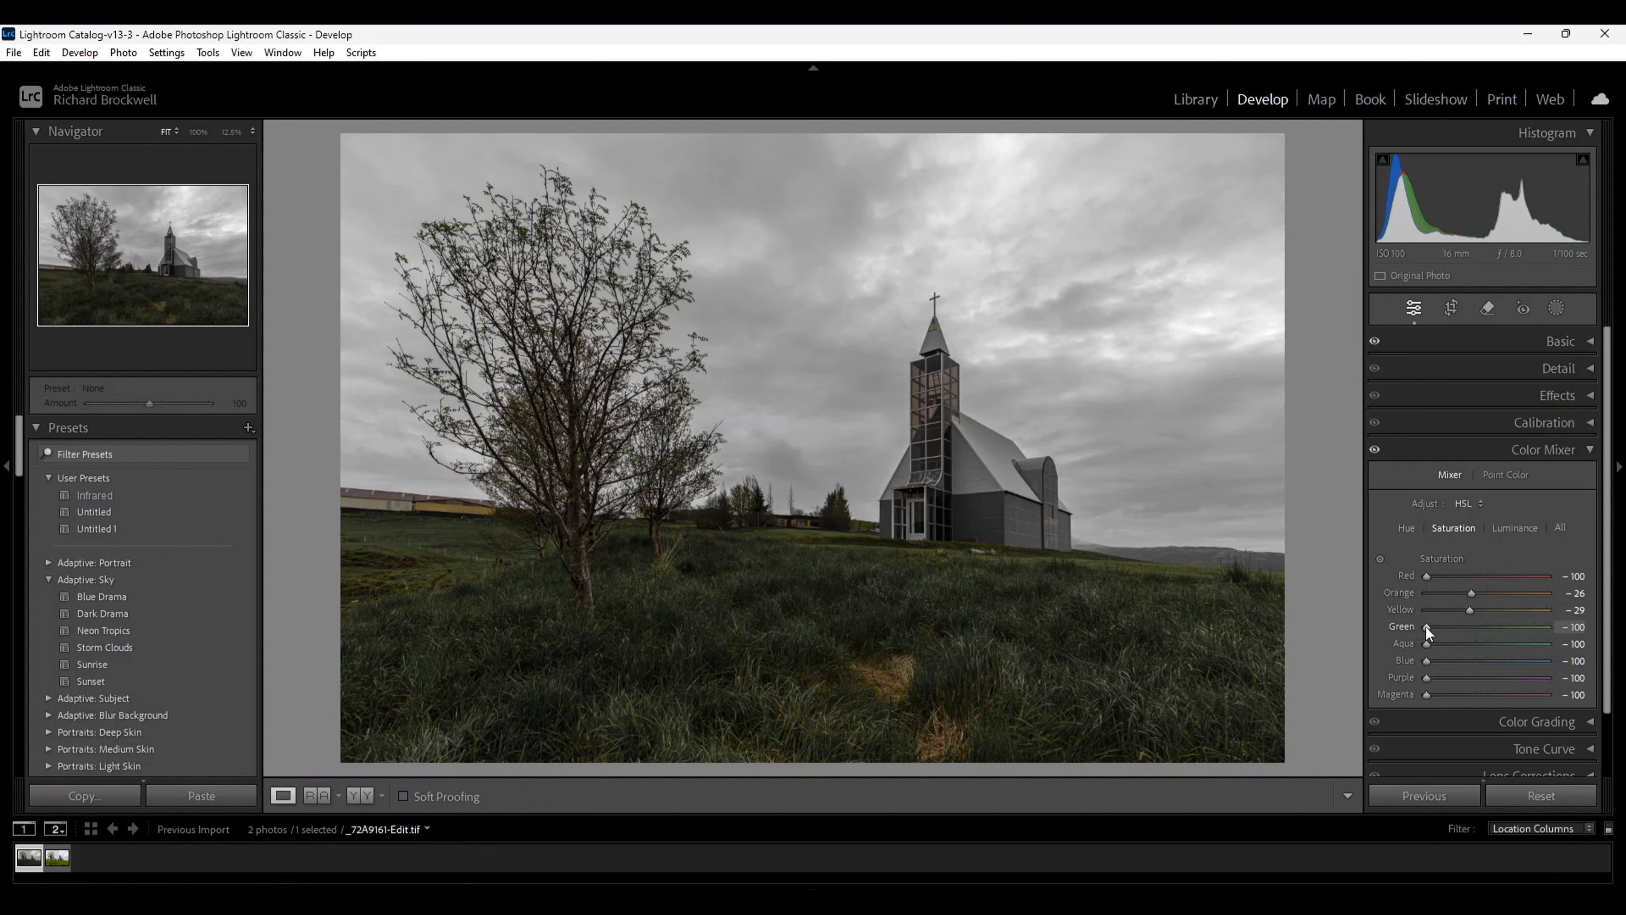
Set the HSL saturation of green to -62 and blue to -19, keeping aqua at -100
drag(1428, 627, 1459, 636)
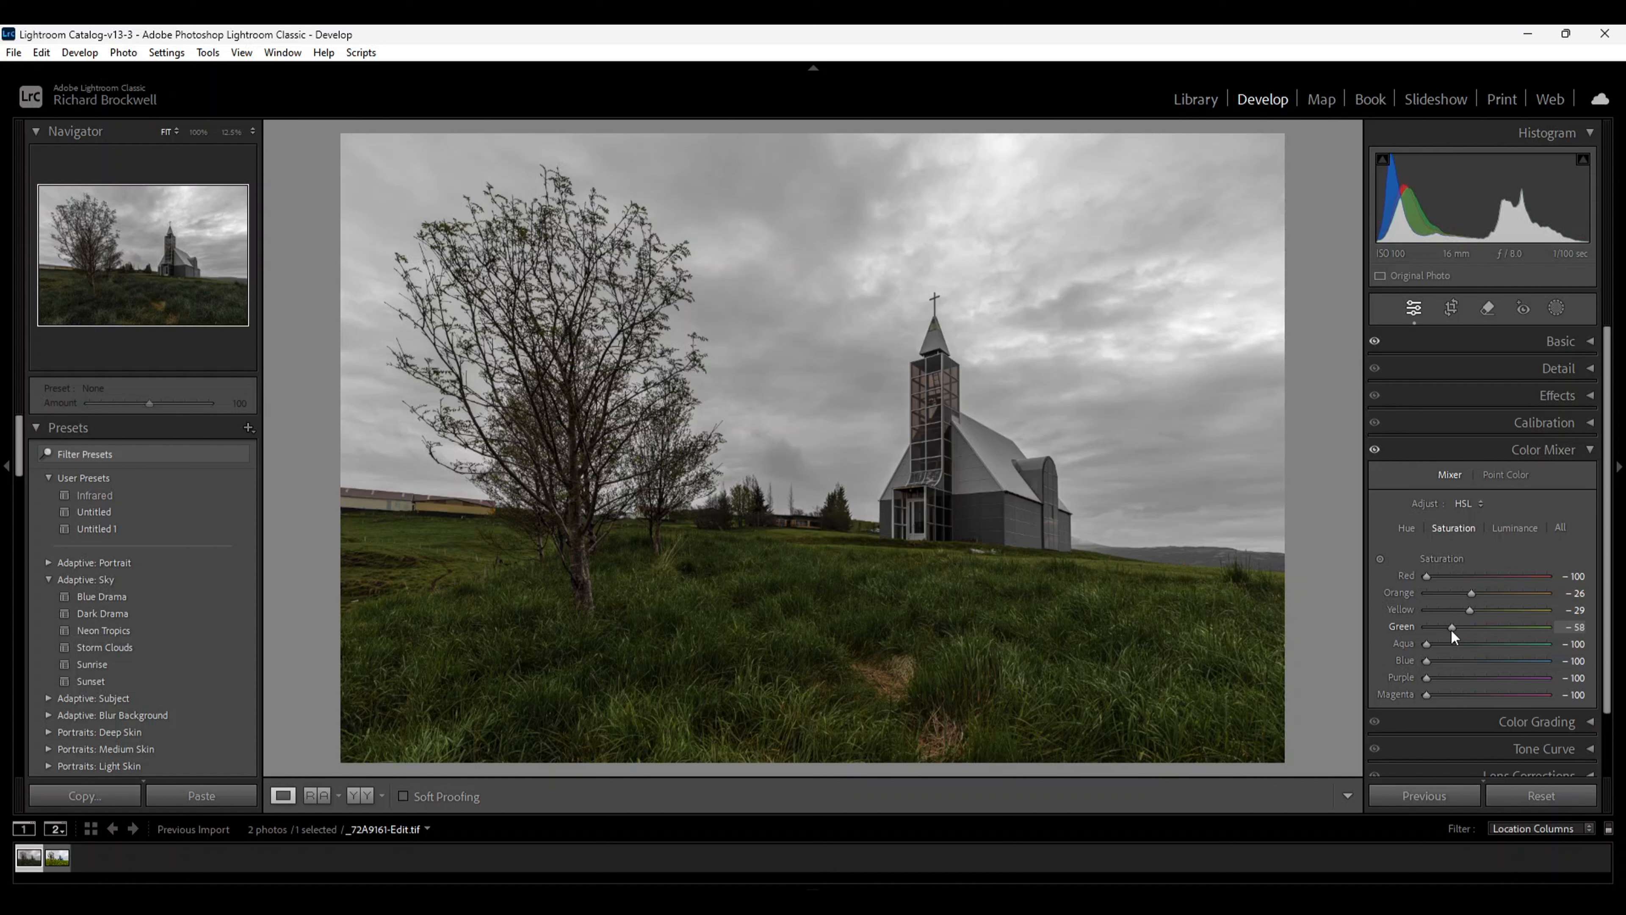
drag(1451, 631, 1449, 632)
mouse_move(1427, 645)
mouse_down()
mouse_move(1585, 657)
mouse_move(1388, 659)
mouse_move(1540, 660)
mouse_move(1403, 659)
mouse_move(1424, 653)
mouse_up()
drag(1426, 660, 1470, 664)
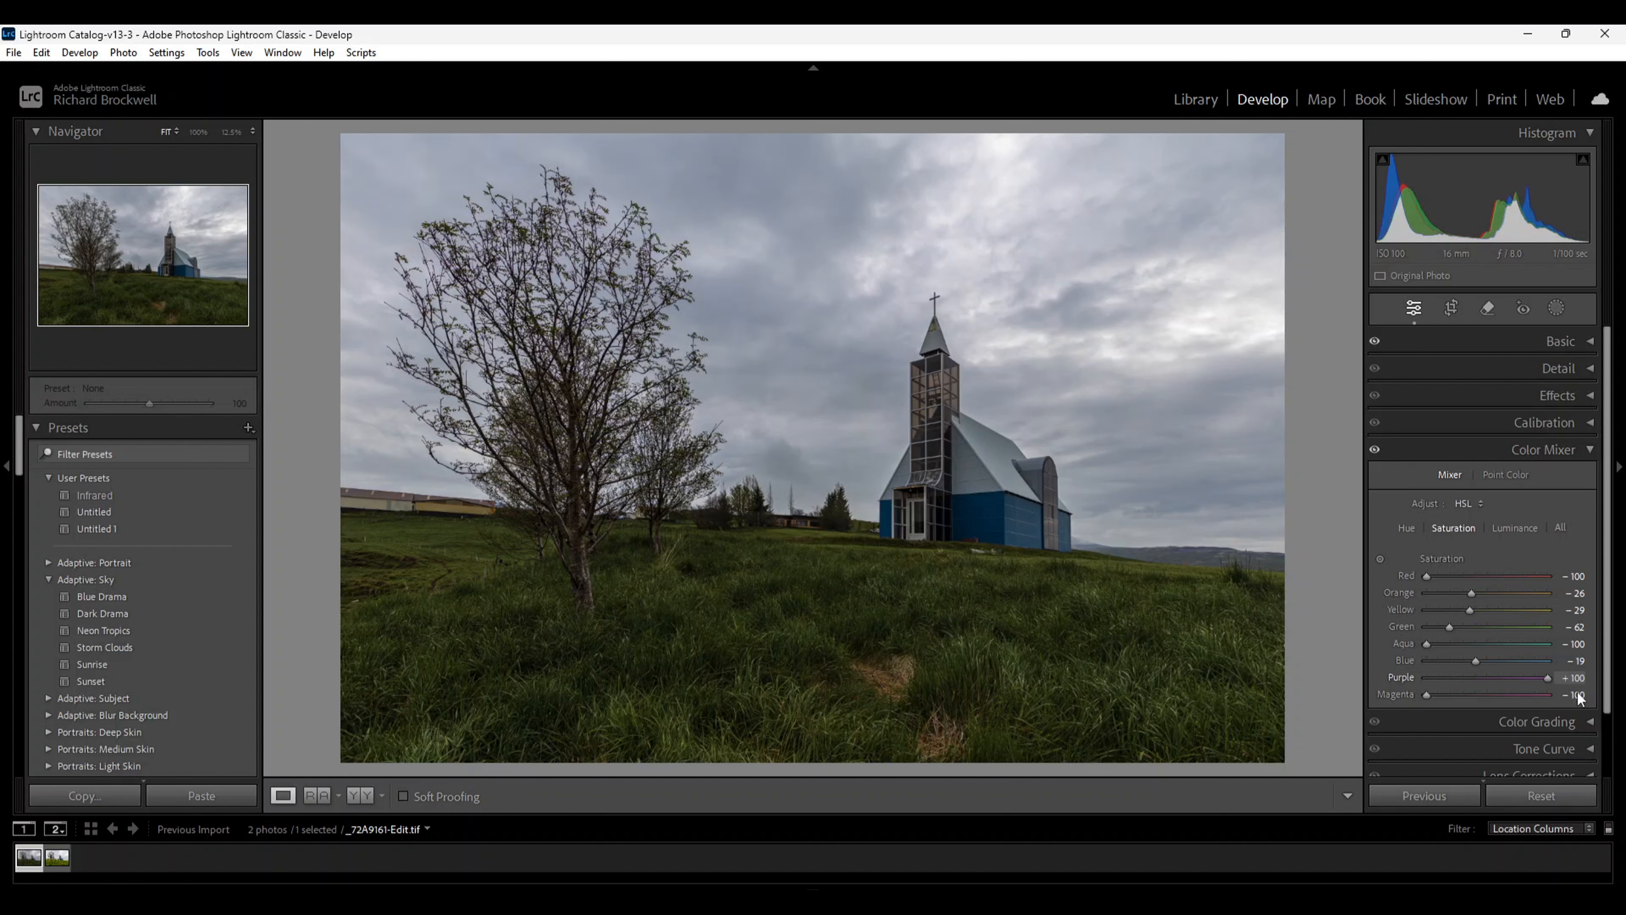
Adjust the HSL saturation of purple and magenta, trying purple at its extremes
drag(1396, 708, 1610, 705)
drag(1457, 703, 1439, 699)
mouse_move(1427, 694)
mouse_down()
mouse_move(1590, 705)
mouse_move(1383, 704)
mouse_move(1526, 698)
mouse_move(1411, 703)
mouse_up()
Set the HSL luminance of red to +12, orange to -30, yellow to -34 and green to -15
click(1513, 528)
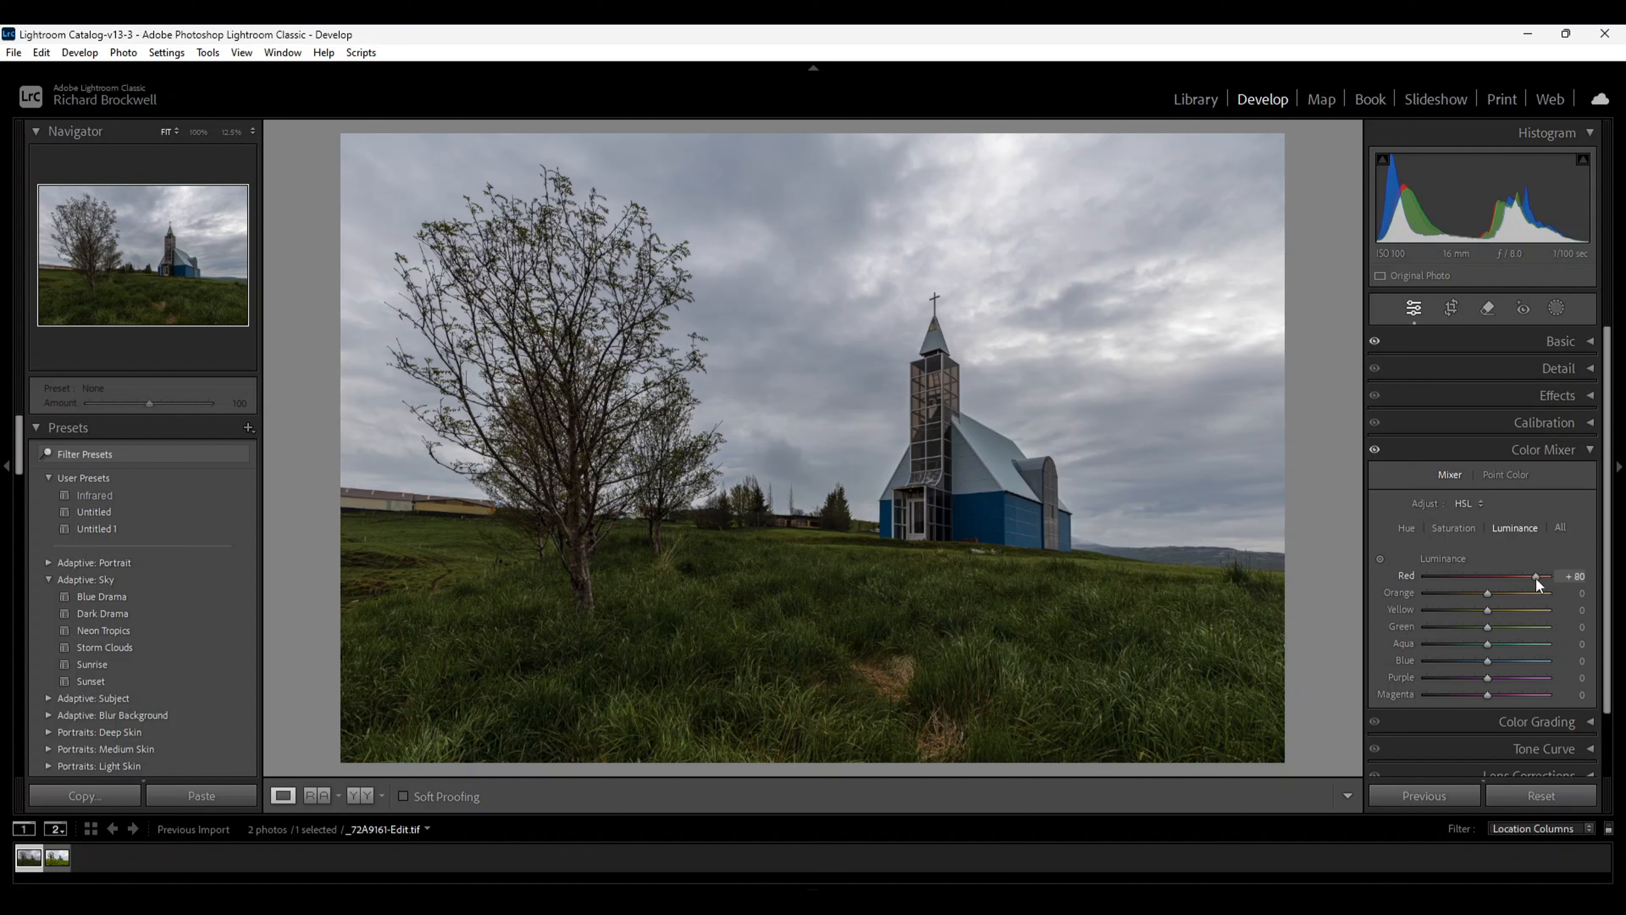
drag(1536, 577, 1496, 578)
mouse_move(1485, 591)
mouse_down()
mouse_move(1465, 596)
mouse_move(1544, 597)
mouse_move(1472, 604)
mouse_up()
mouse_move(1486, 611)
mouse_down()
mouse_move(1505, 610)
mouse_move(1455, 612)
mouse_move(1468, 618)
mouse_up()
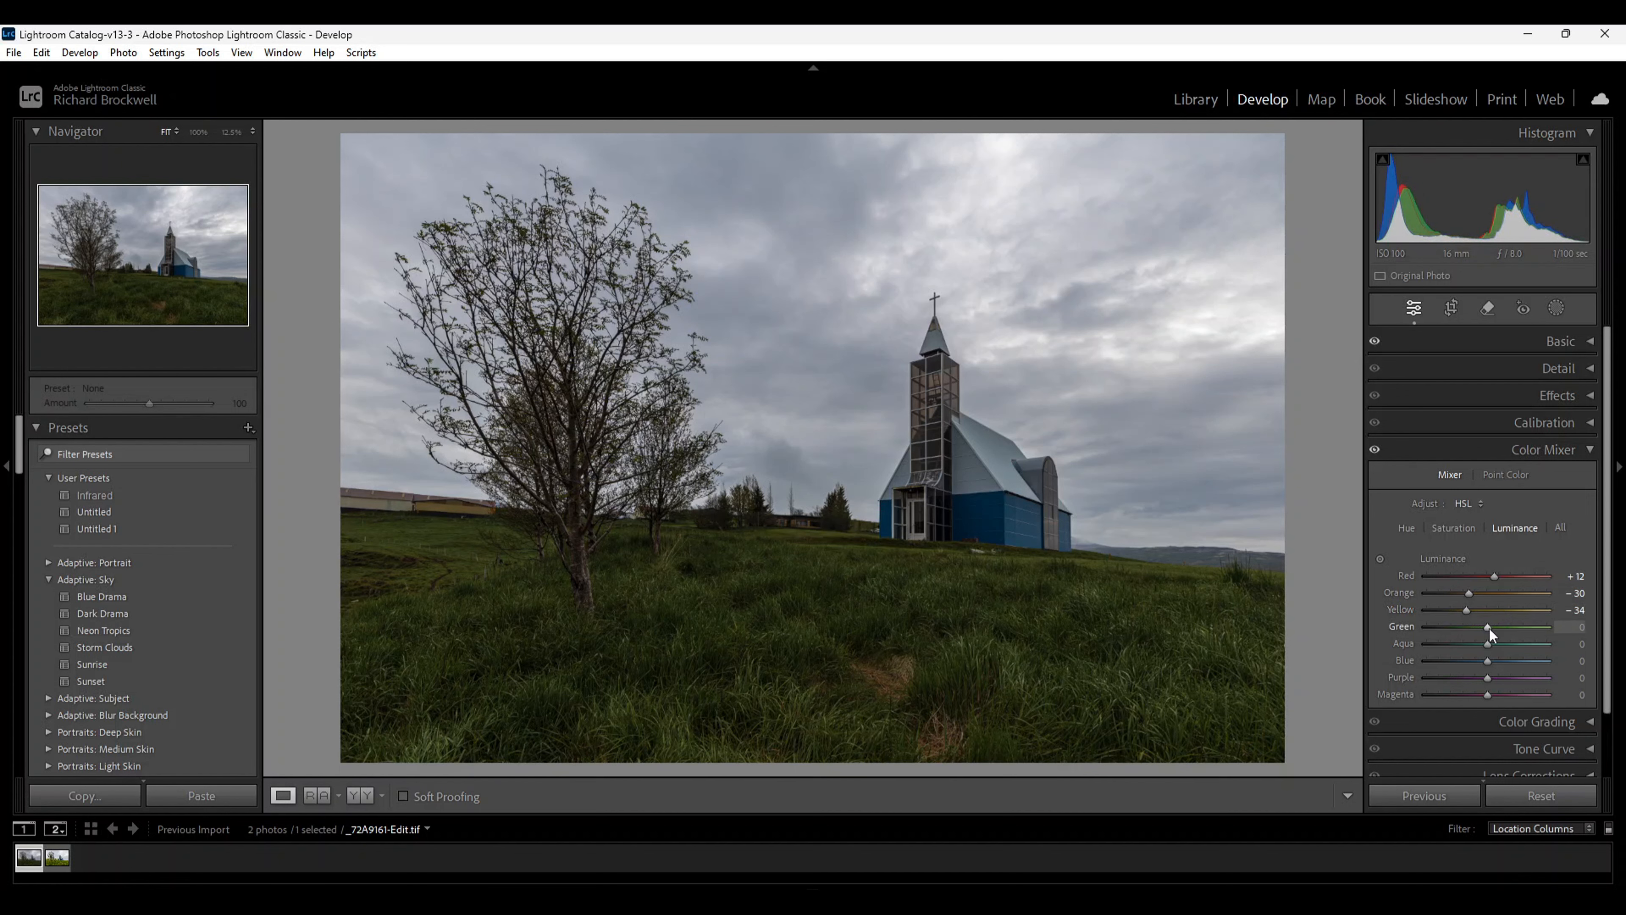
drag(1489, 629, 1482, 628)
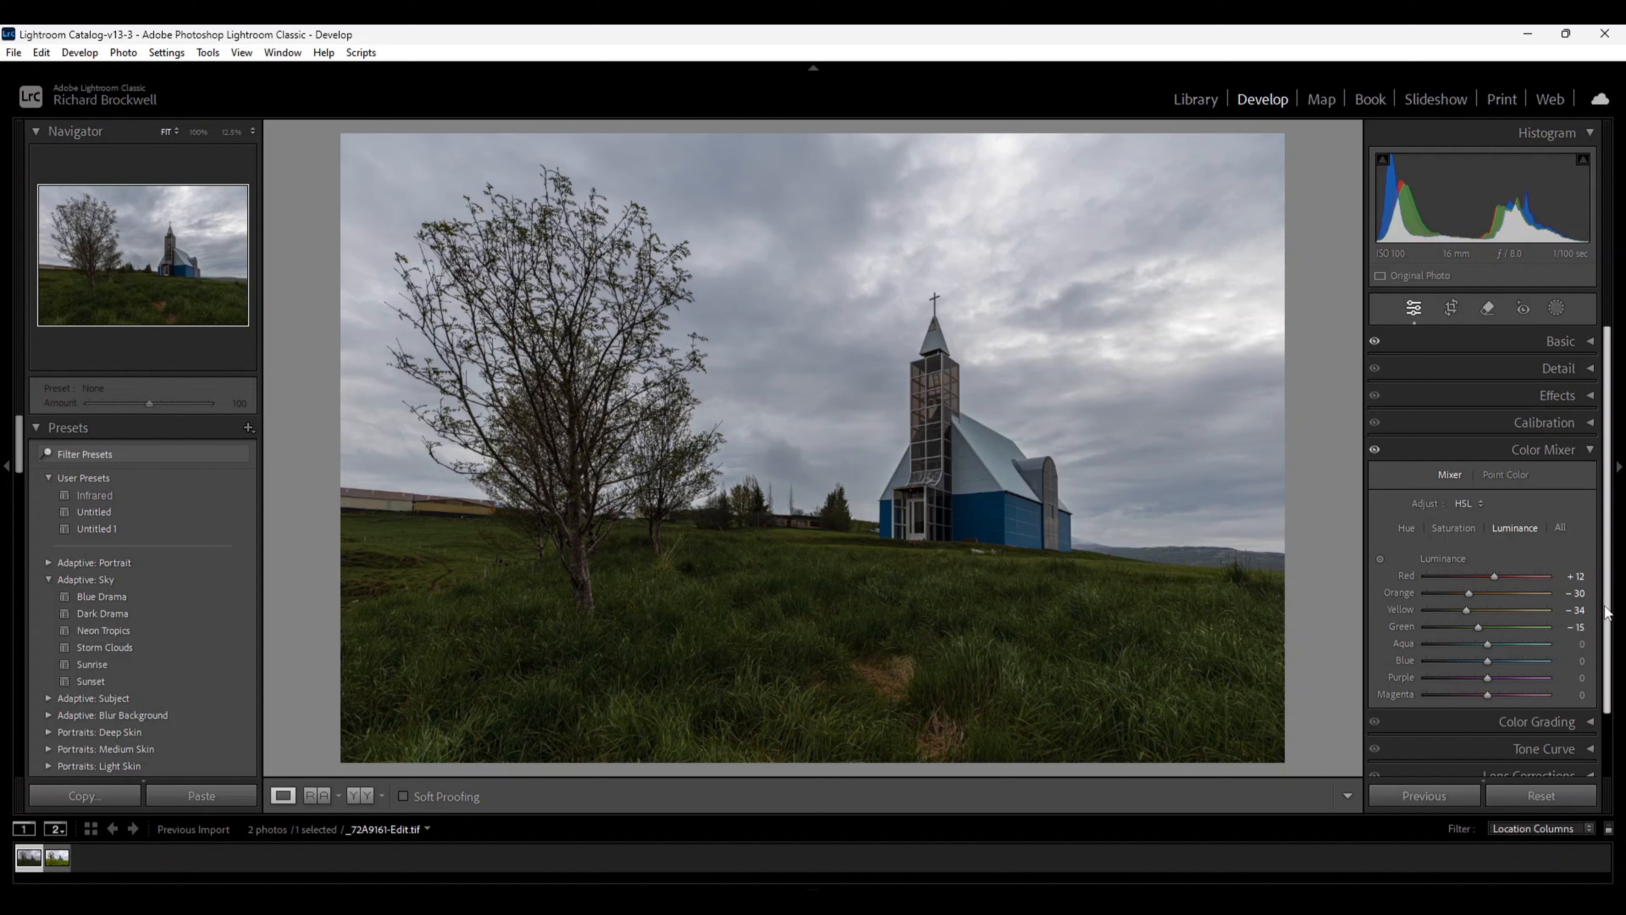
Set the photo's shadows to +16, blacks to -4 and exposure to -1.32
click(1590, 342)
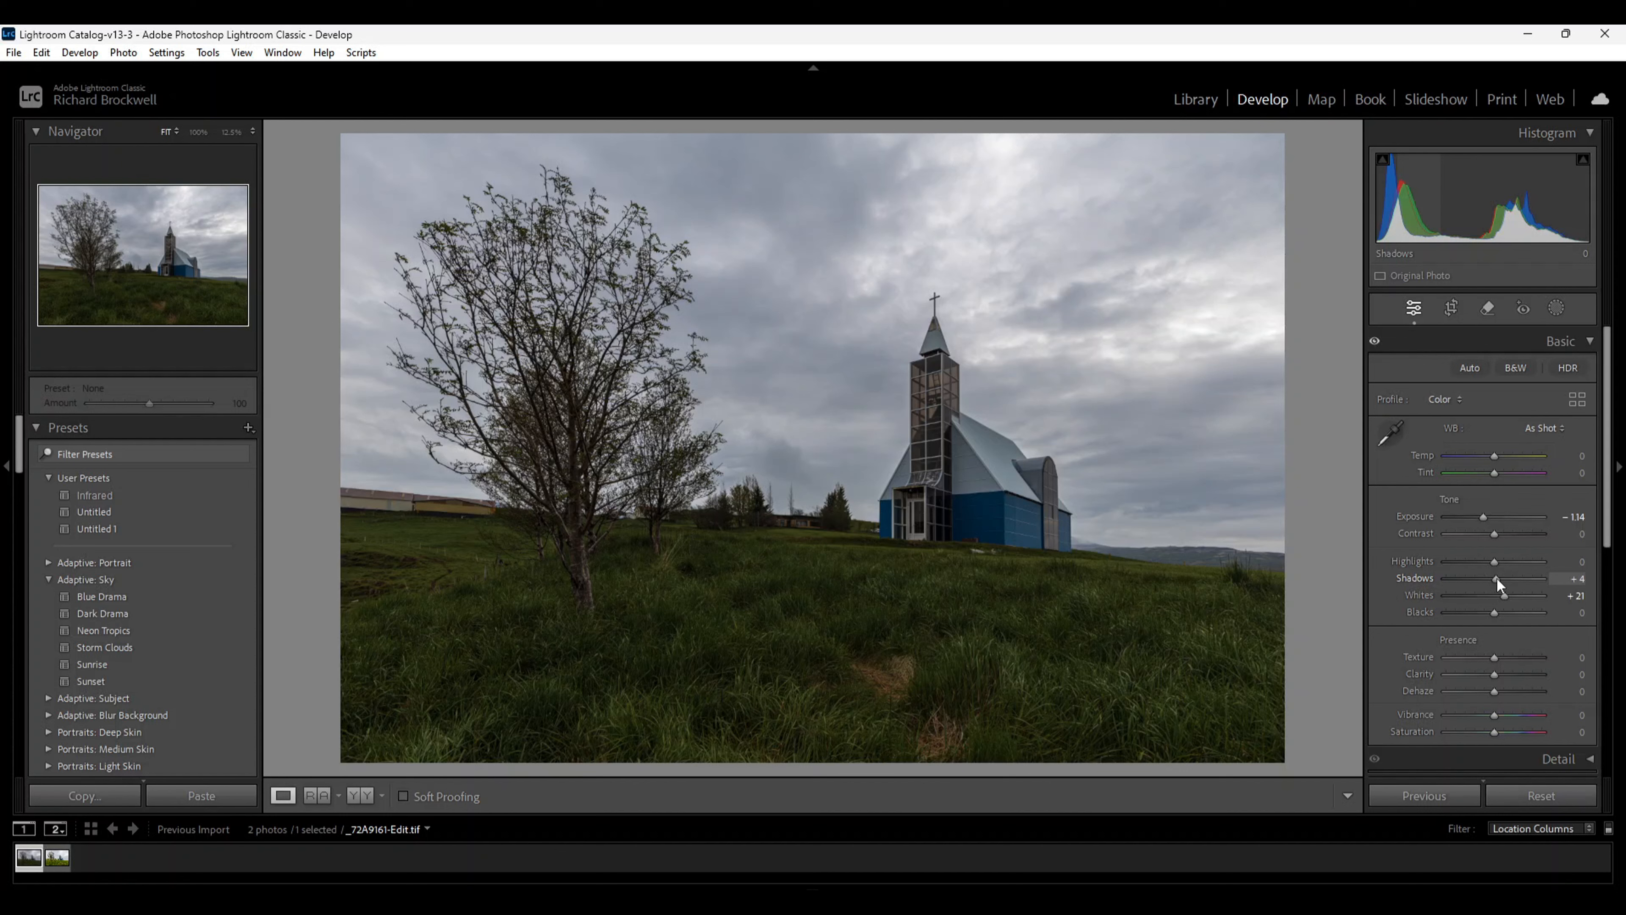
drag(1497, 579, 1501, 579)
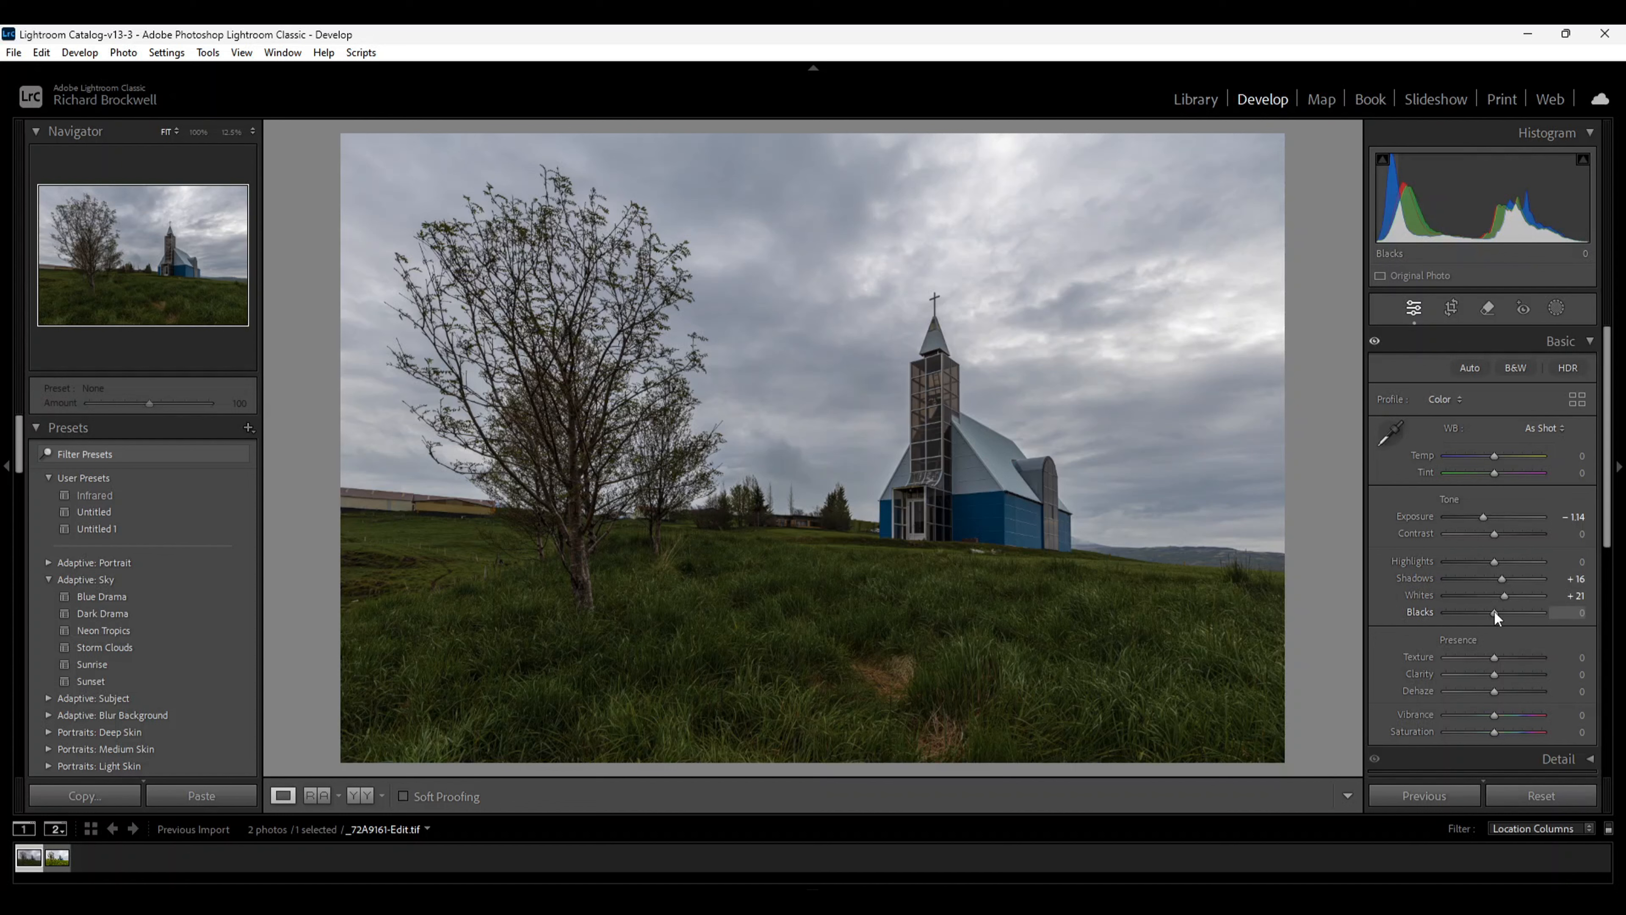
drag(1495, 612, 1490, 613)
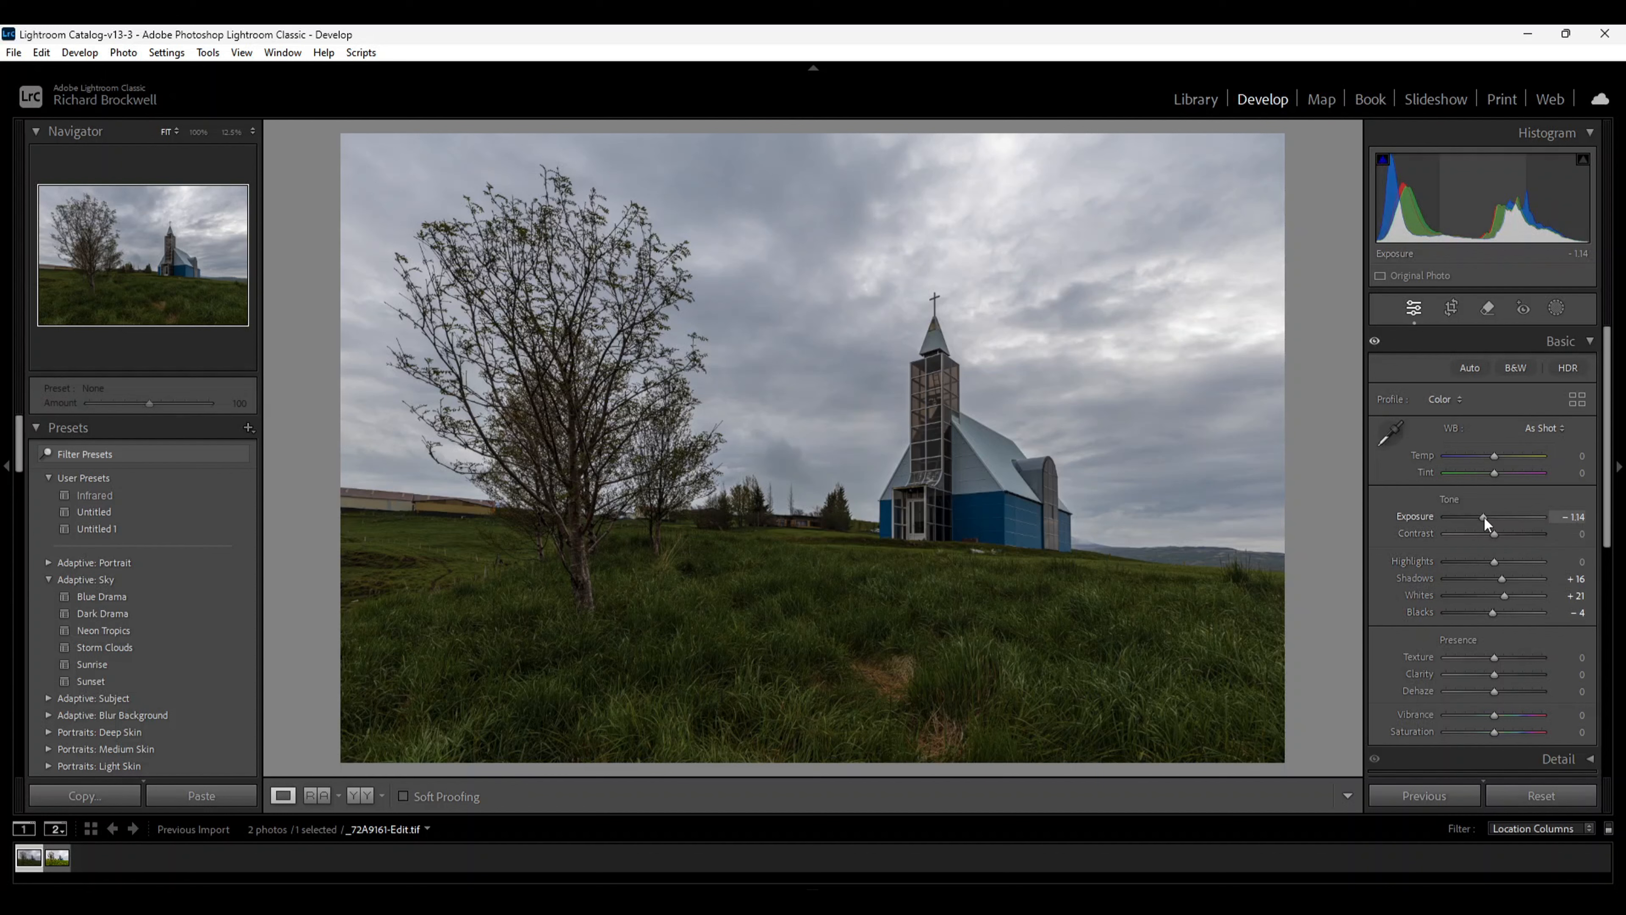
drag(1485, 519, 1483, 518)
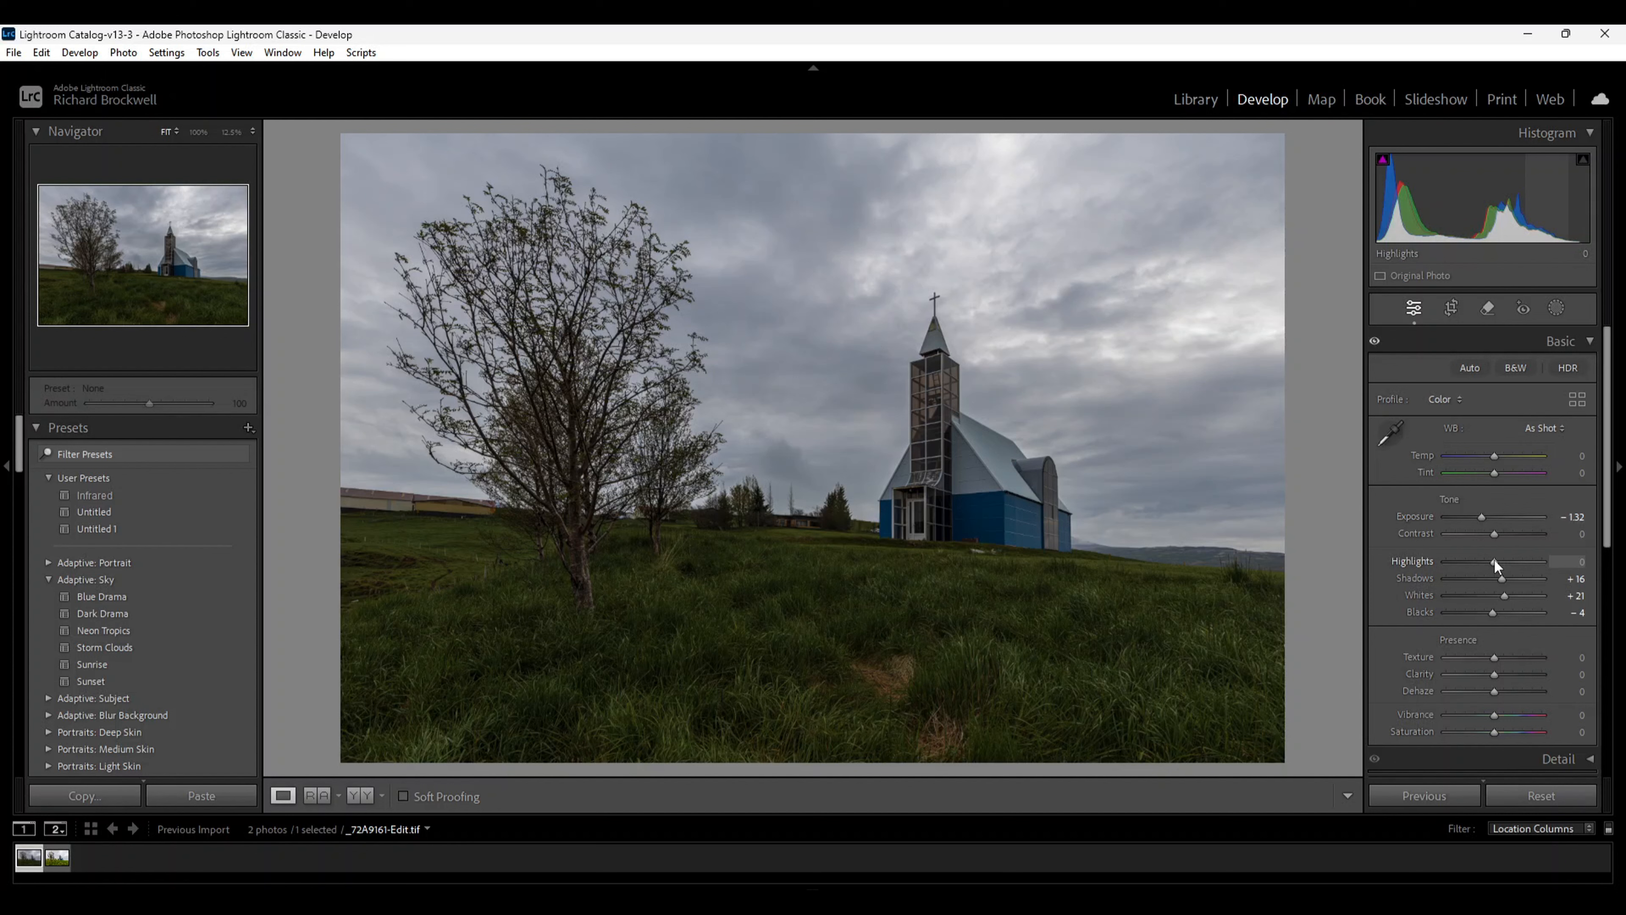
Set the photo's highlights to -100, whites to +33 and contrast to +2
drag(1496, 564, 1437, 574)
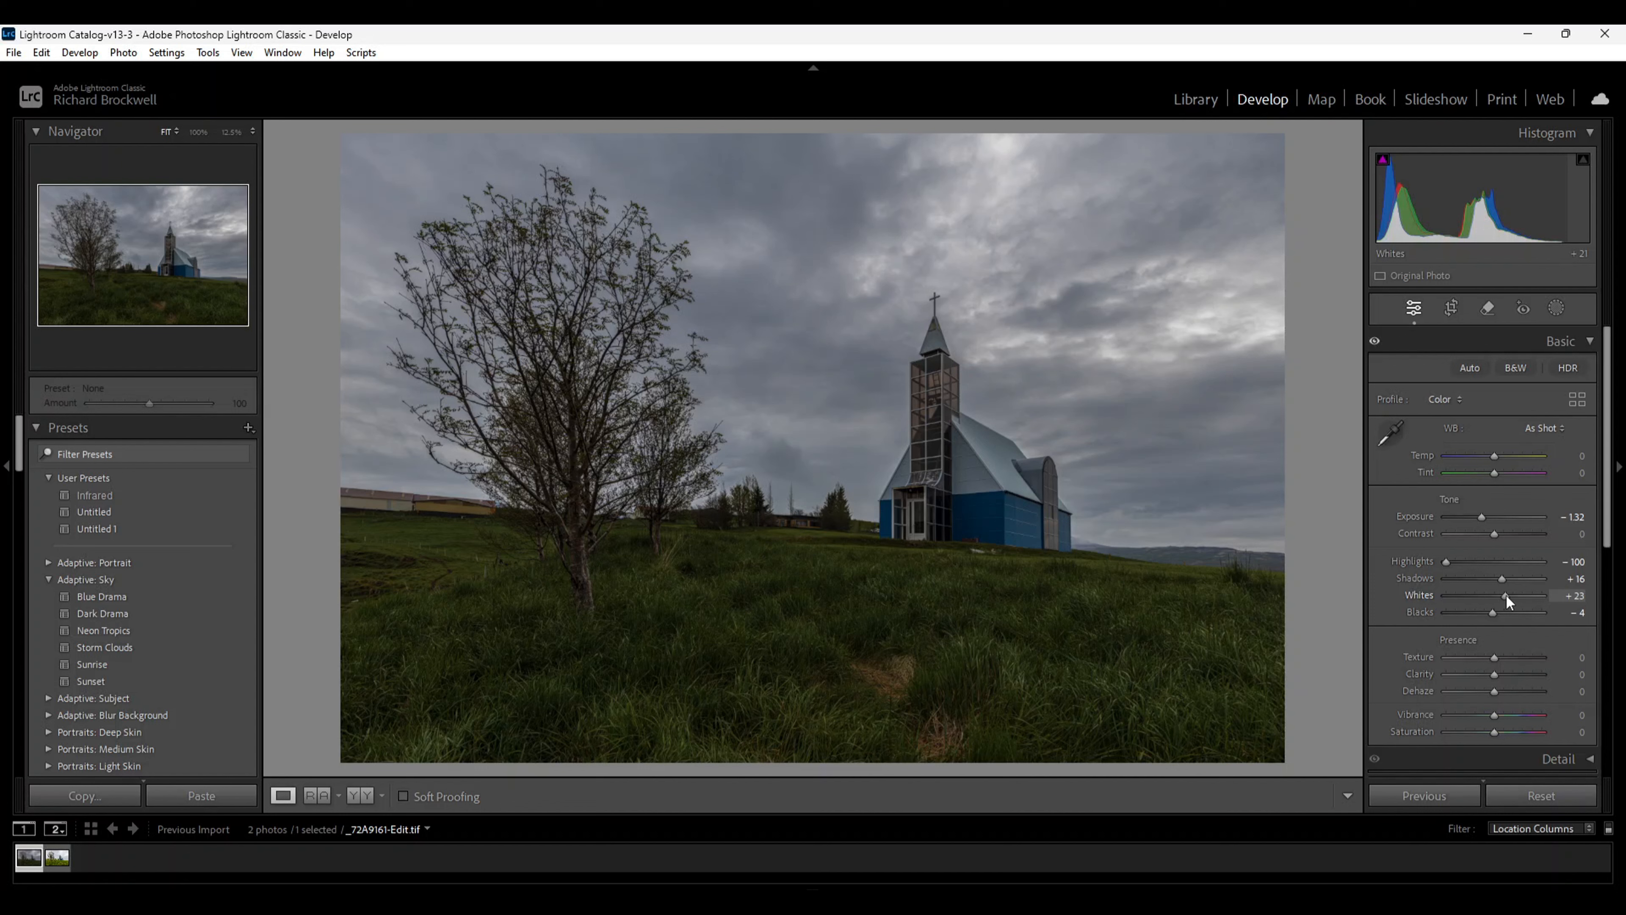
drag(1505, 594, 1511, 593)
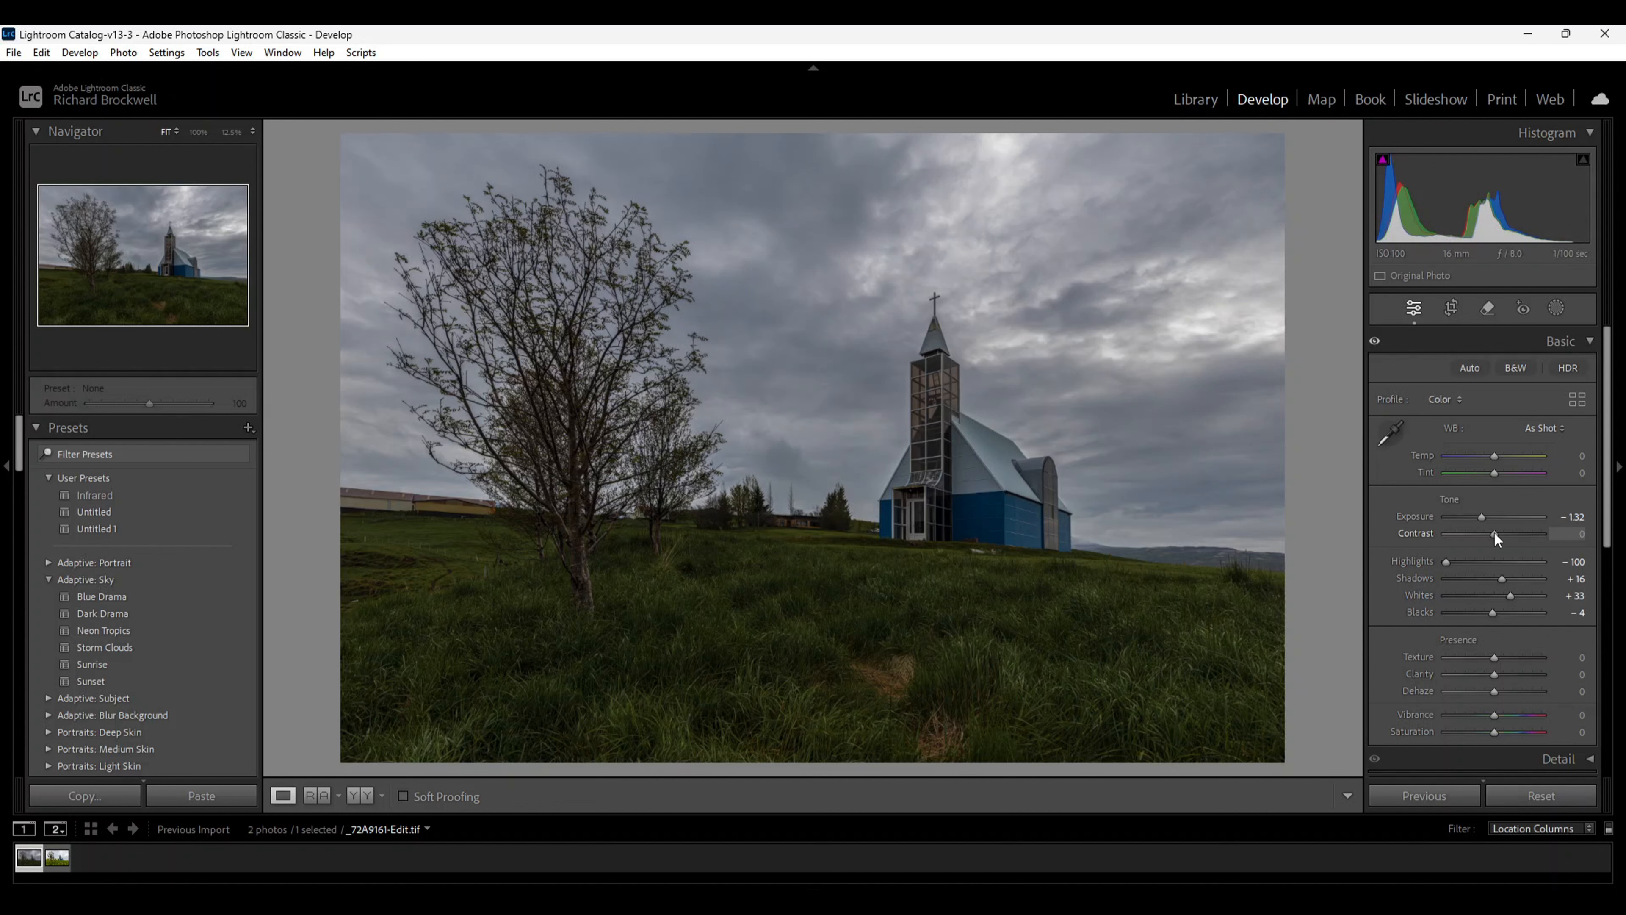
drag(1495, 533, 1498, 540)
Bring out detail by setting texture to +32, clarity to +12 and dehaze to +28
drag(1496, 656, 1507, 658)
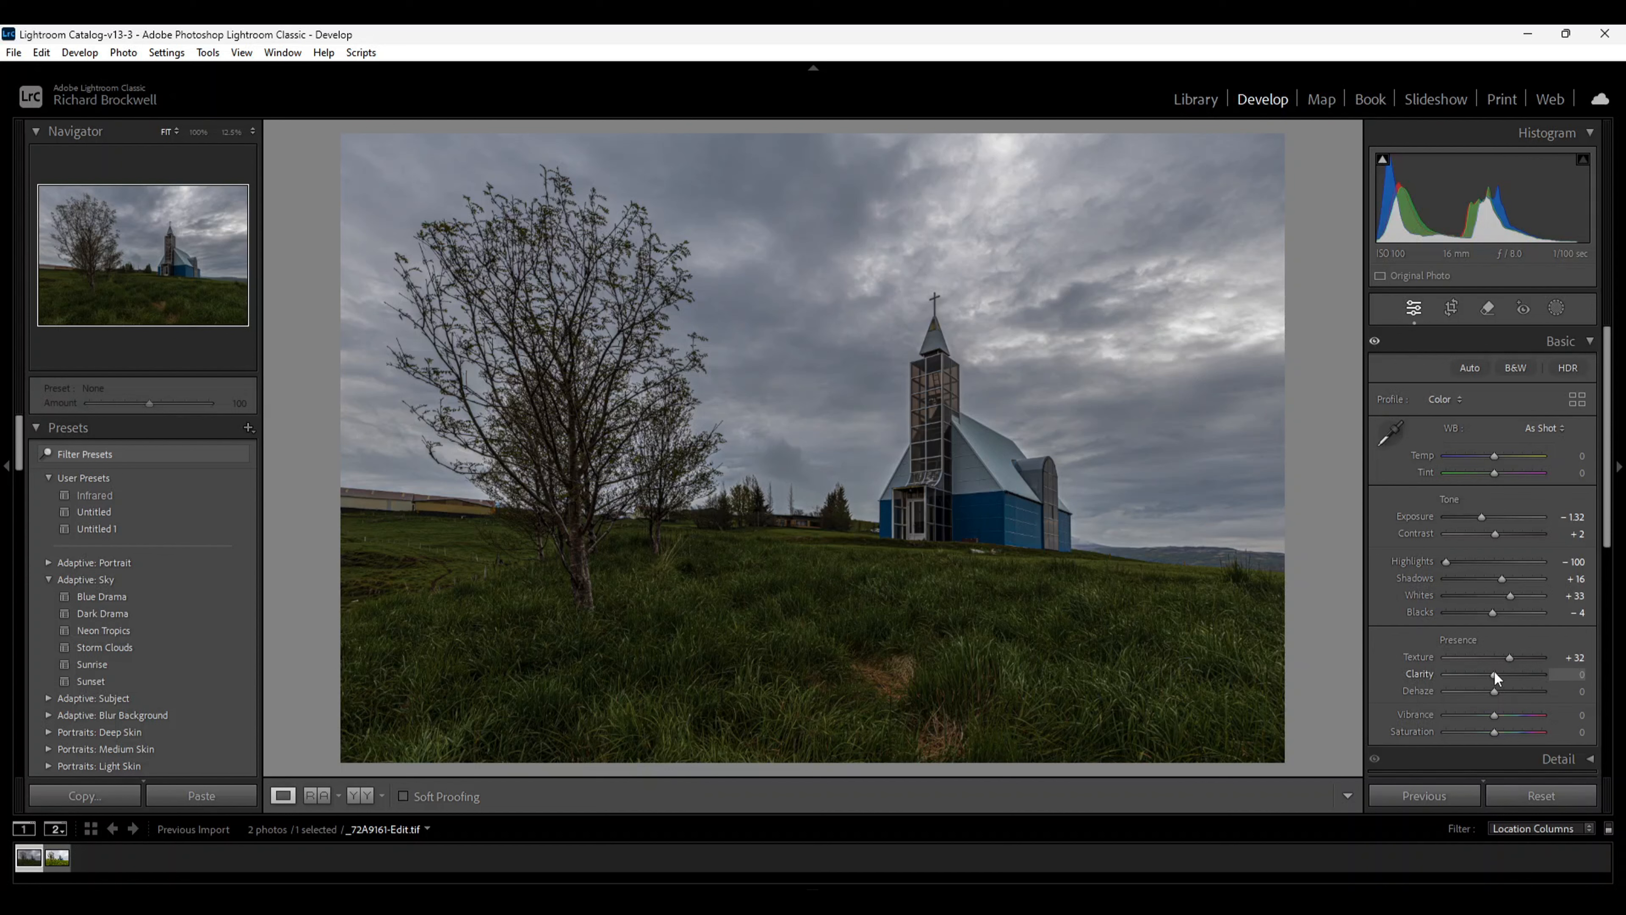
drag(1496, 673, 1498, 673)
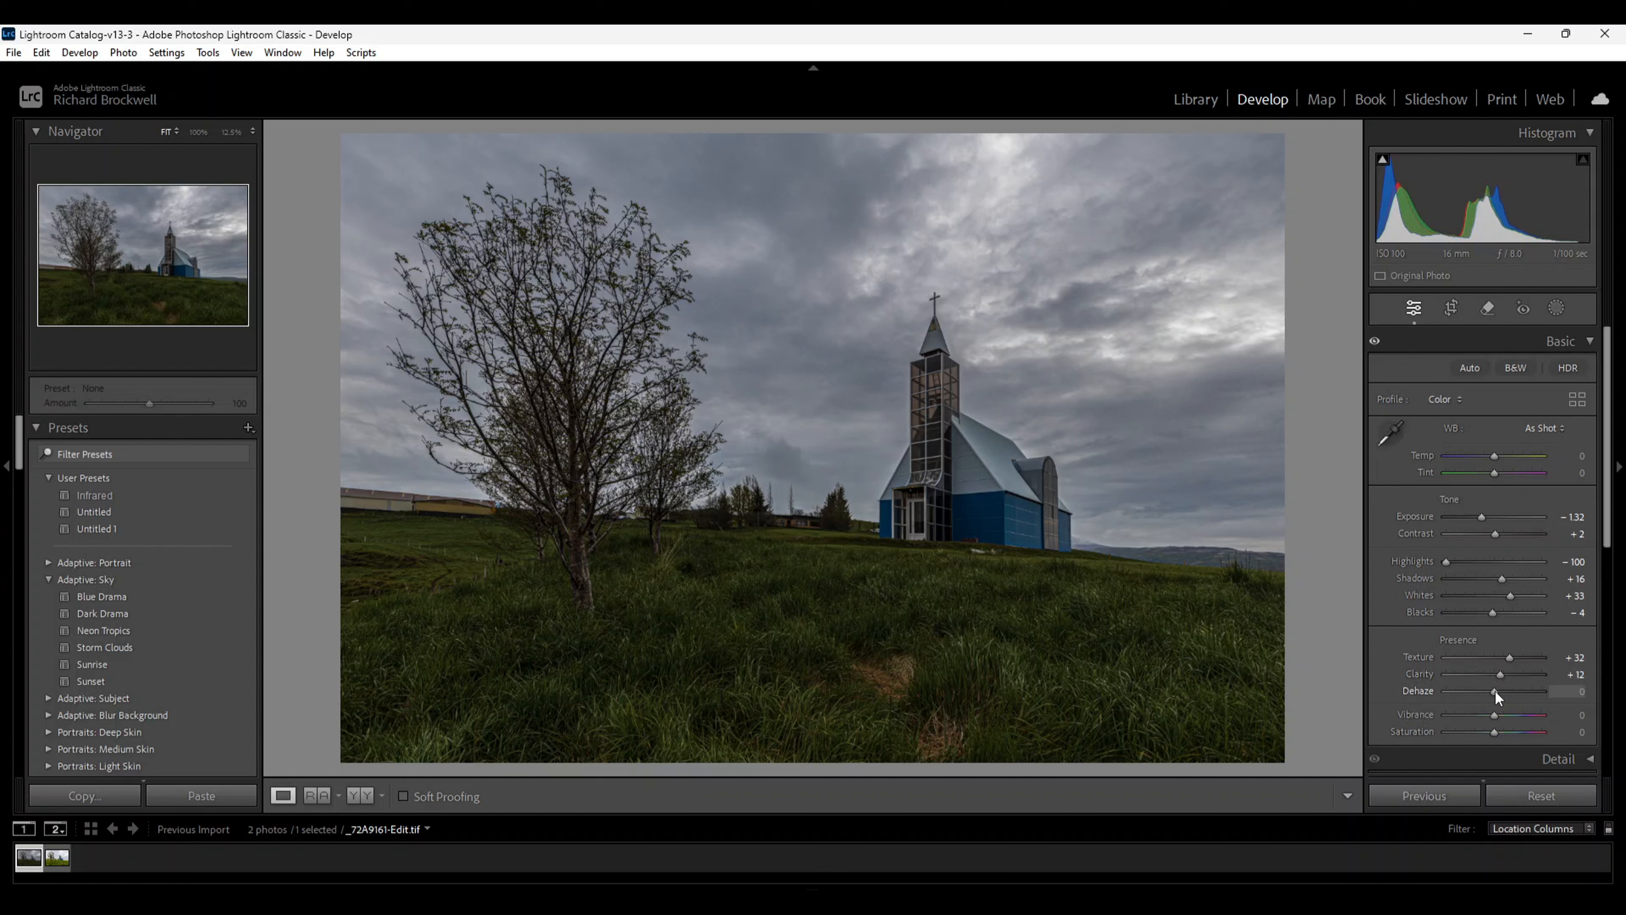
drag(1496, 691, 1508, 692)
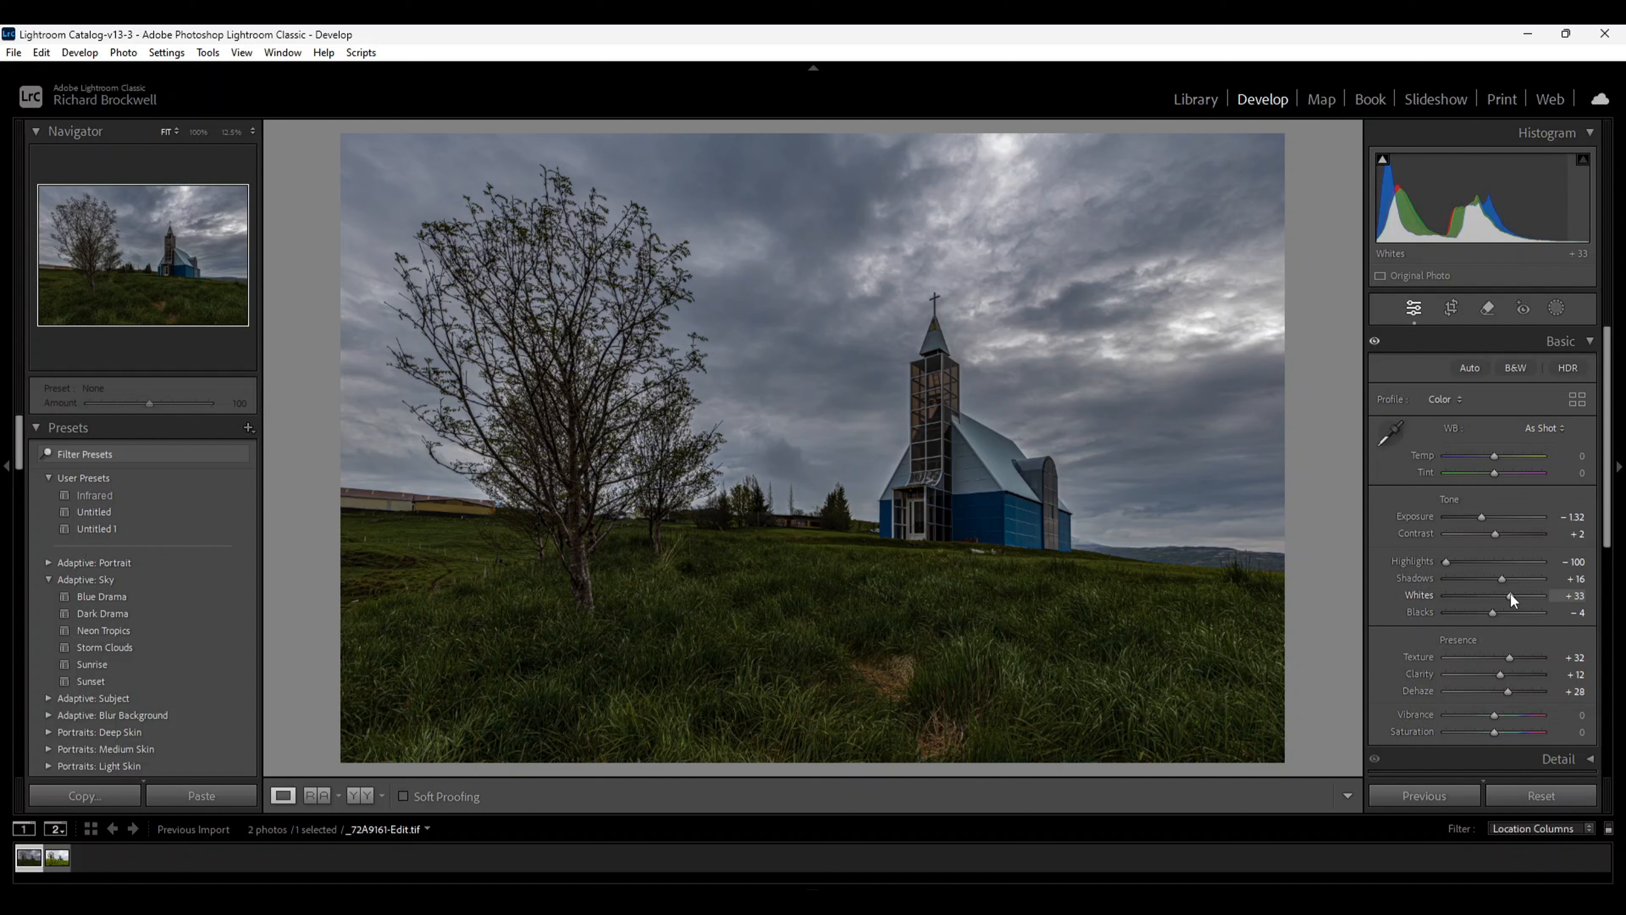
Add a linear gradient mask running slightly diagonally from the photo's top edge down to the church roof
click(1555, 306)
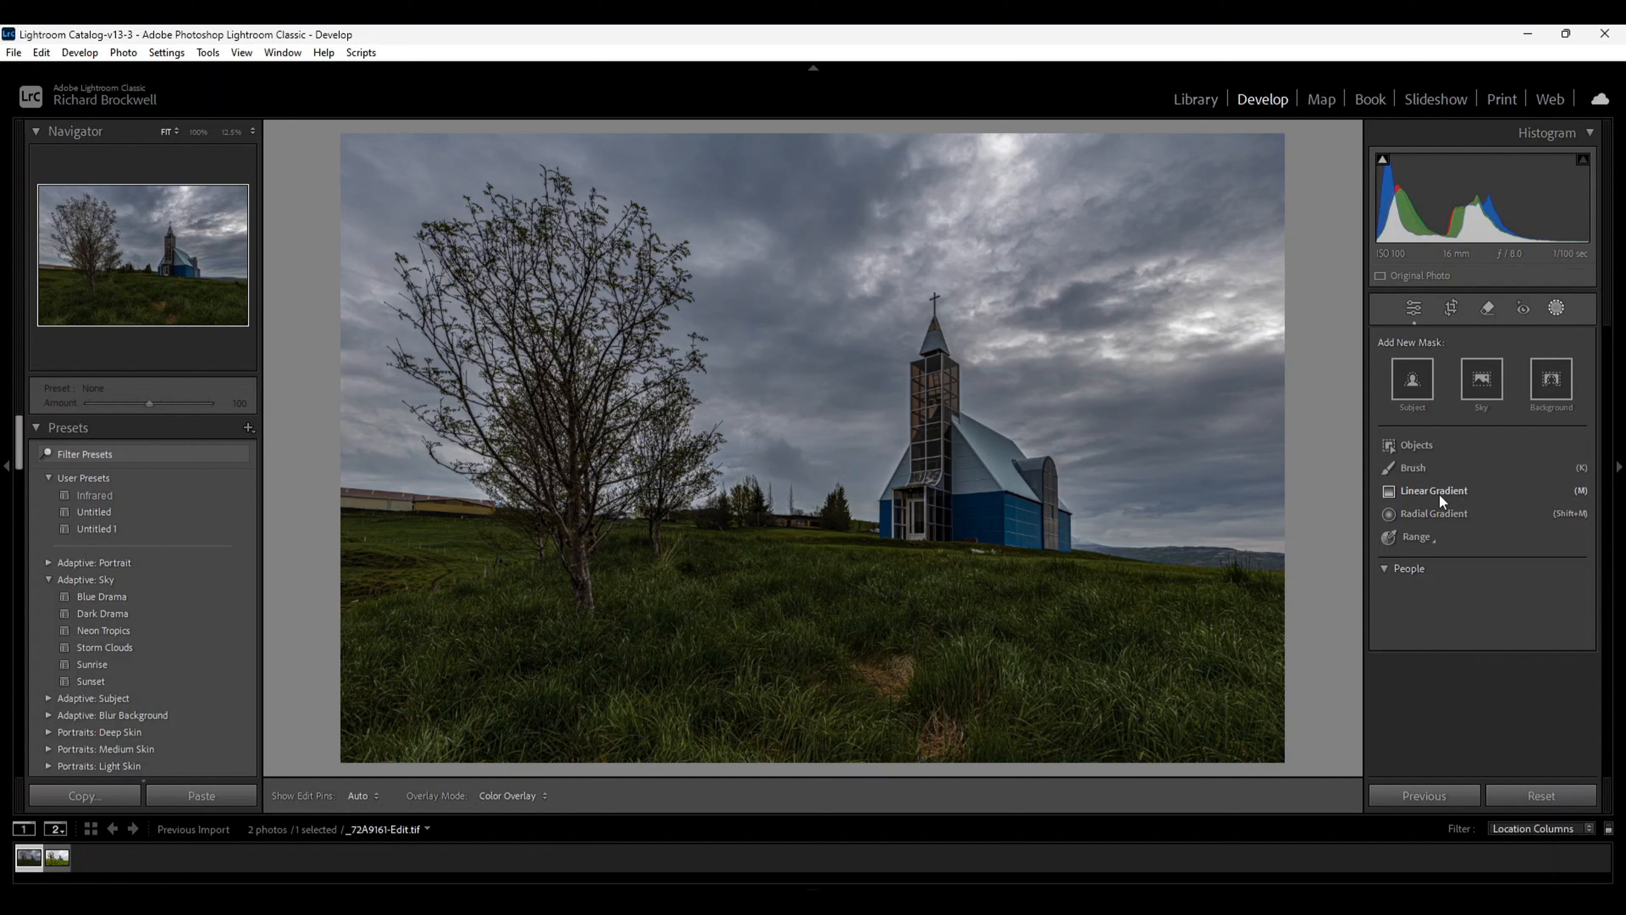
click(1414, 491)
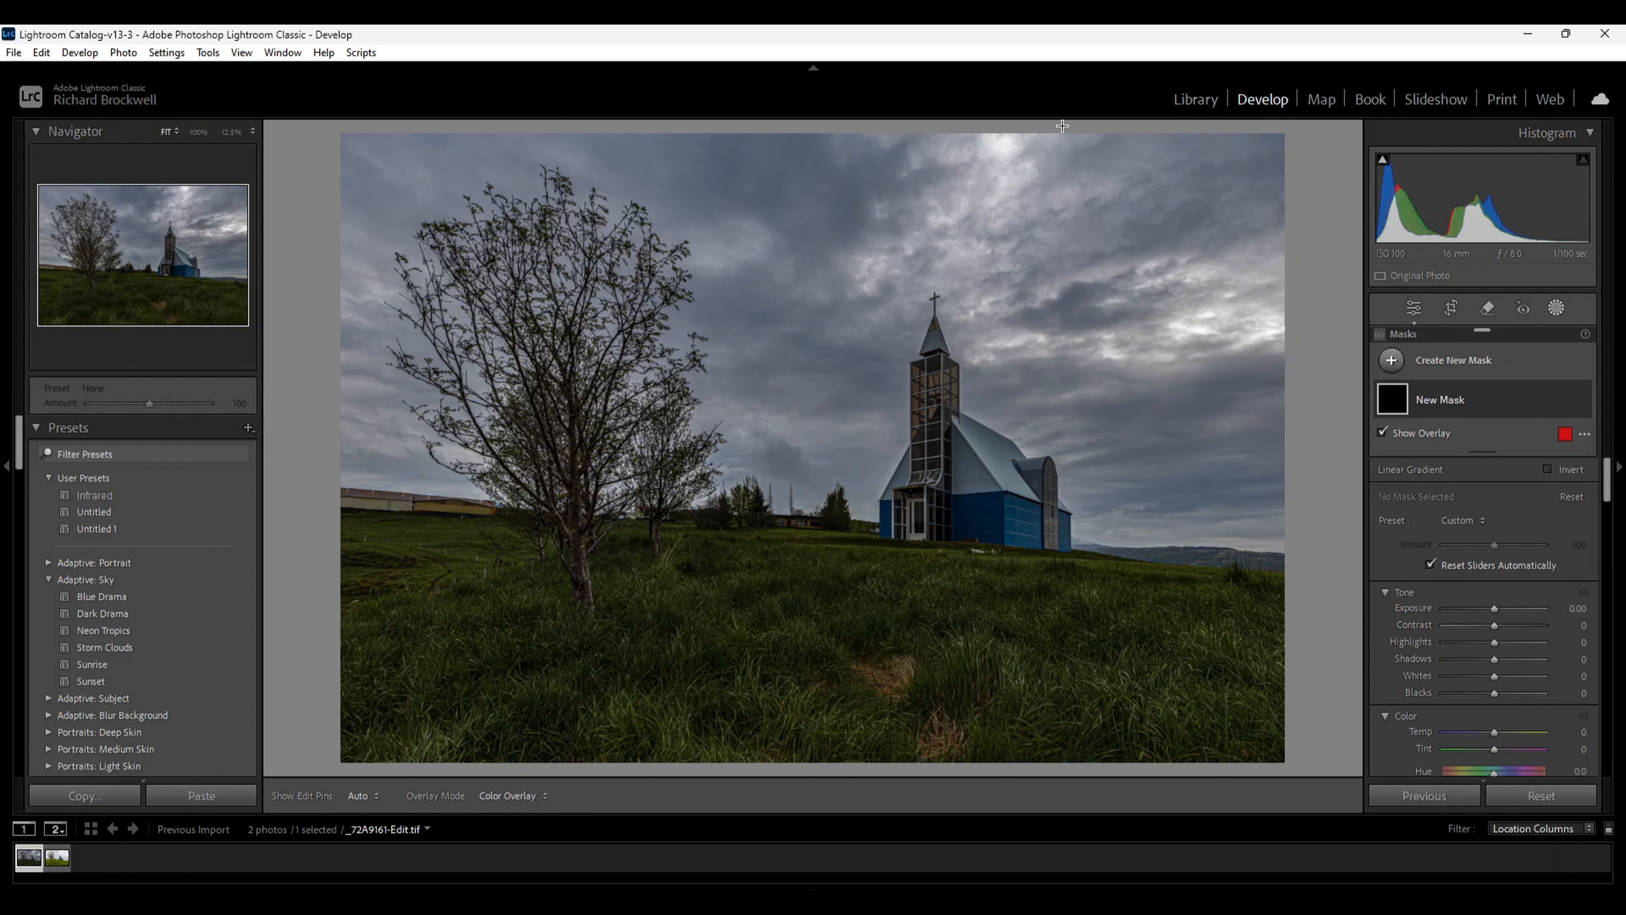
drag(1063, 126, 974, 473)
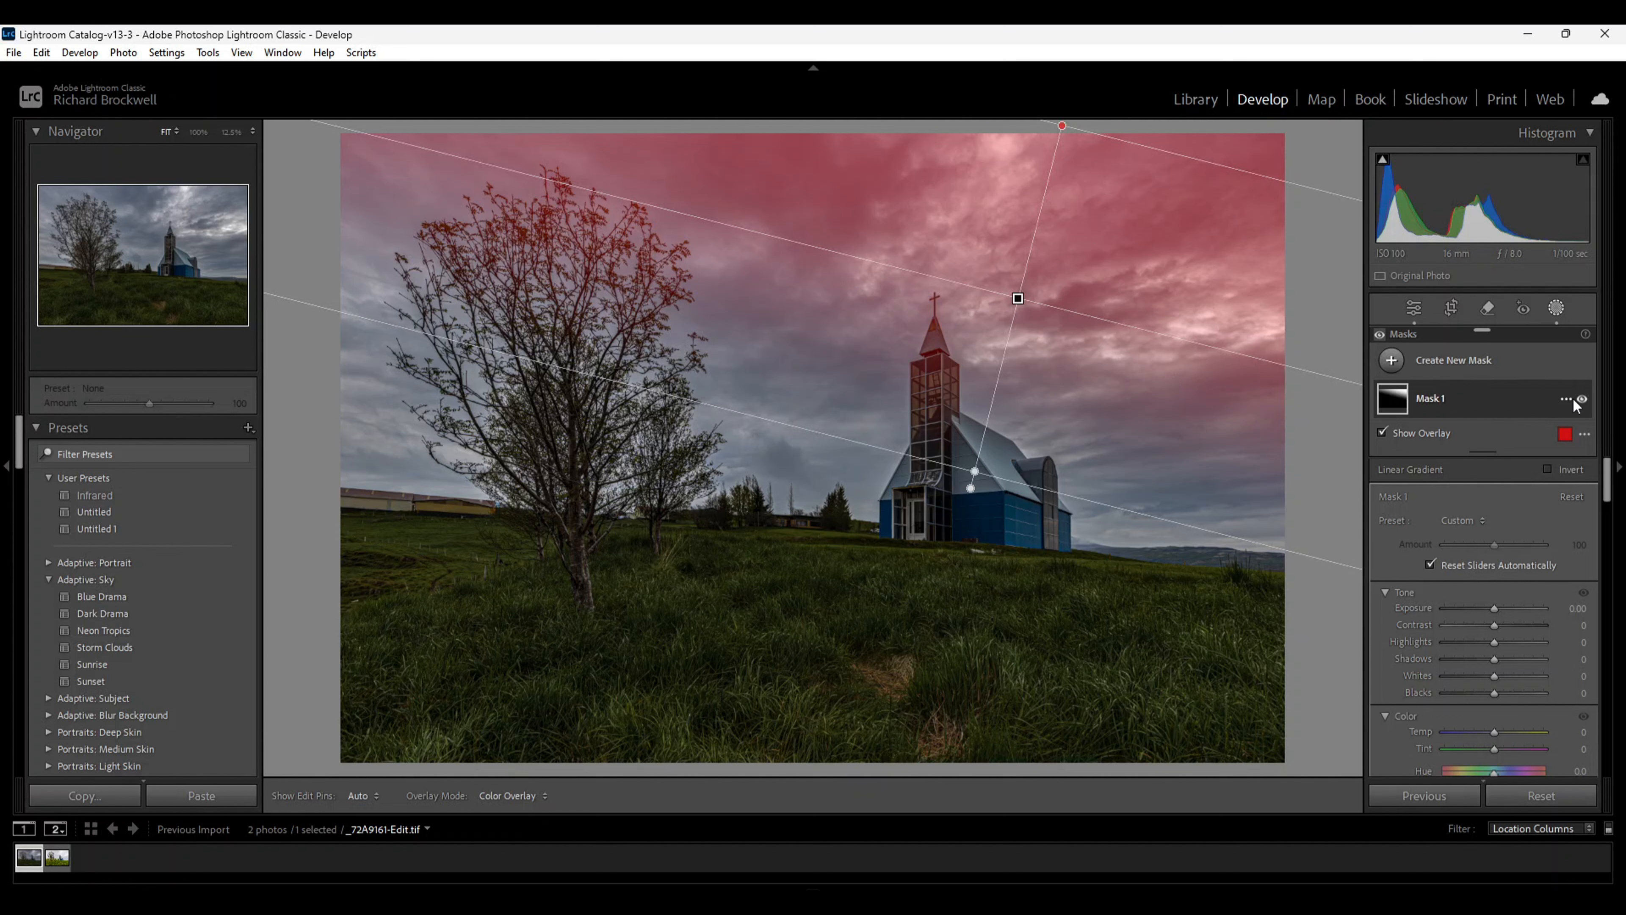
Intersect the linear gradient mask with a Select Sky mask so that it covers only the sky
click(1564, 400)
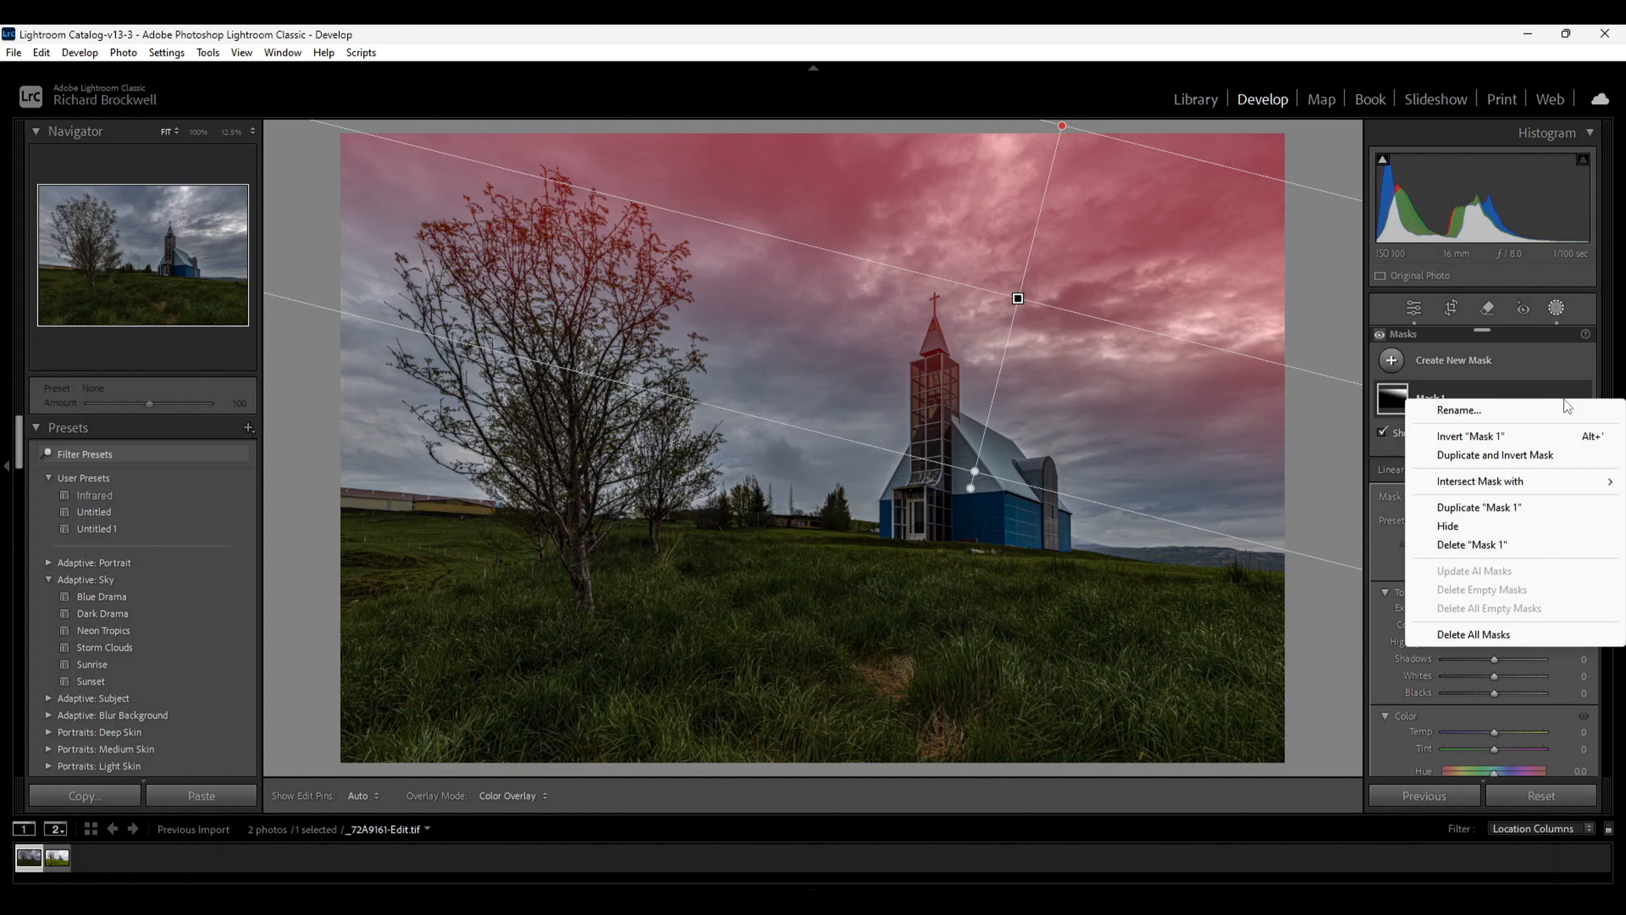
mouse_move(1472, 482)
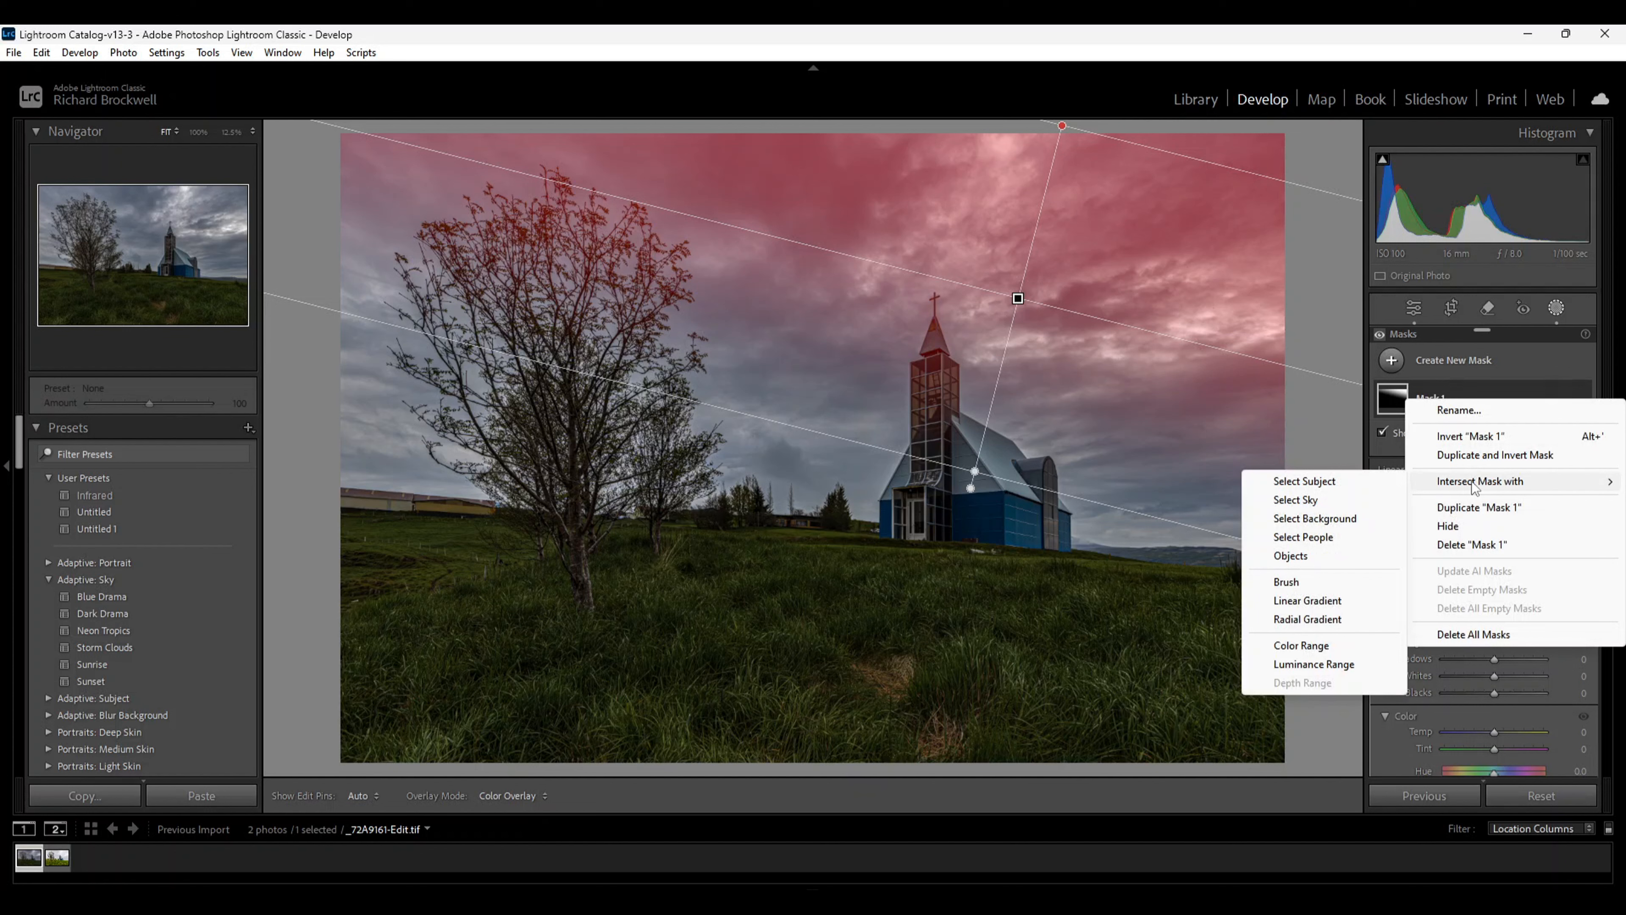
click(1296, 502)
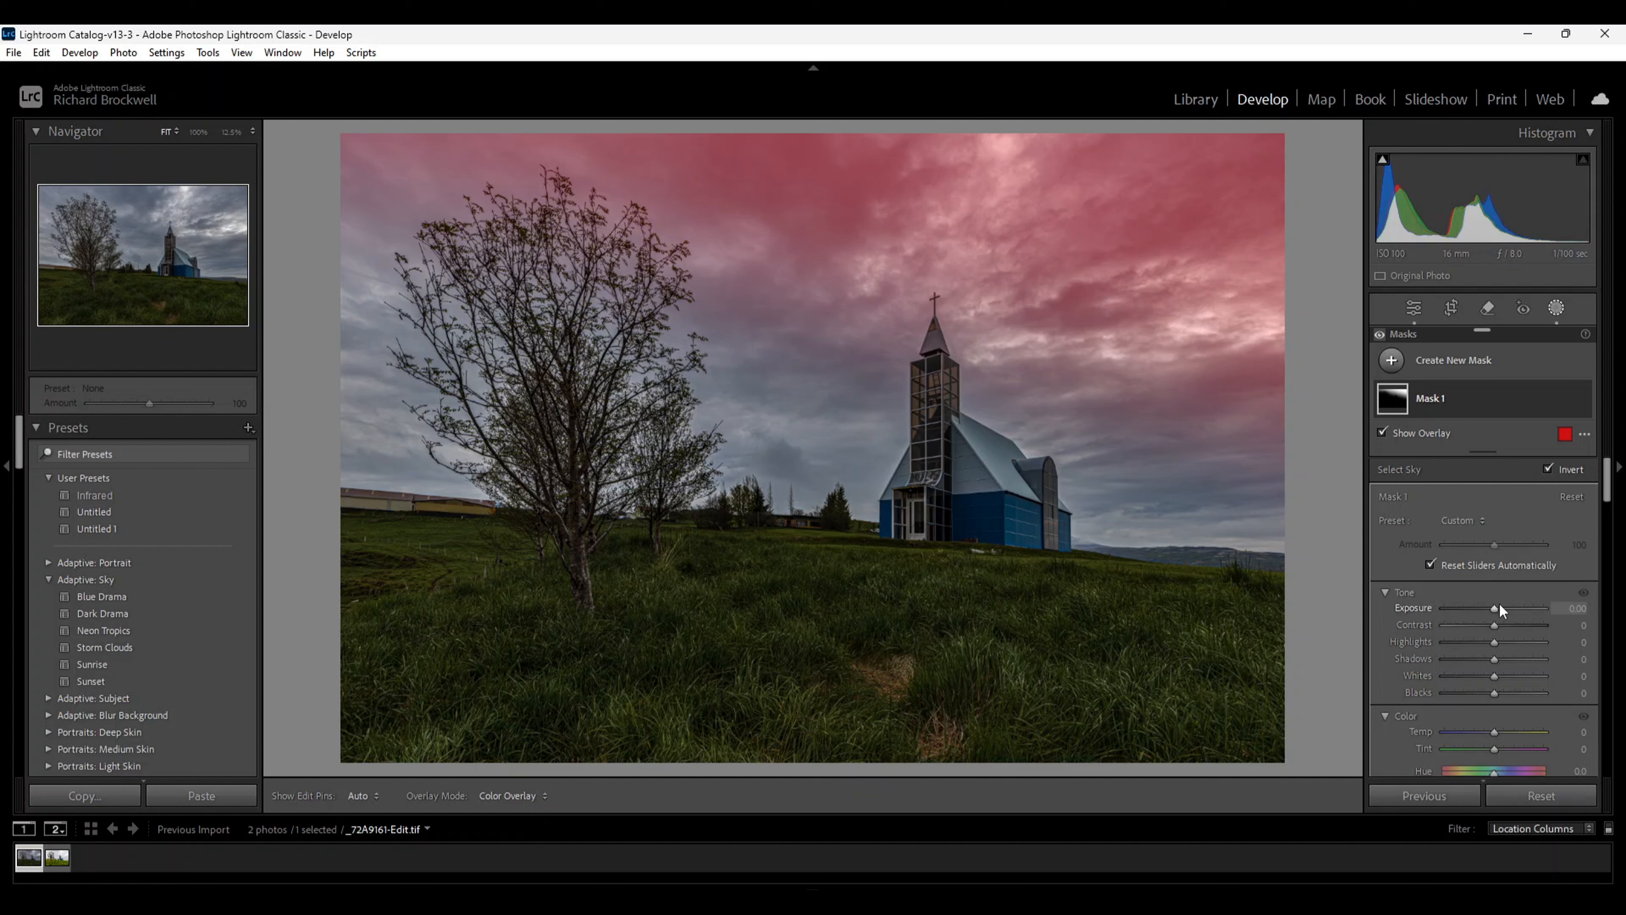
Darken the masked sky by setting the mask's exposure to -0.75 and lowering its highlights
key(o)
drag(1495, 609, 1486, 609)
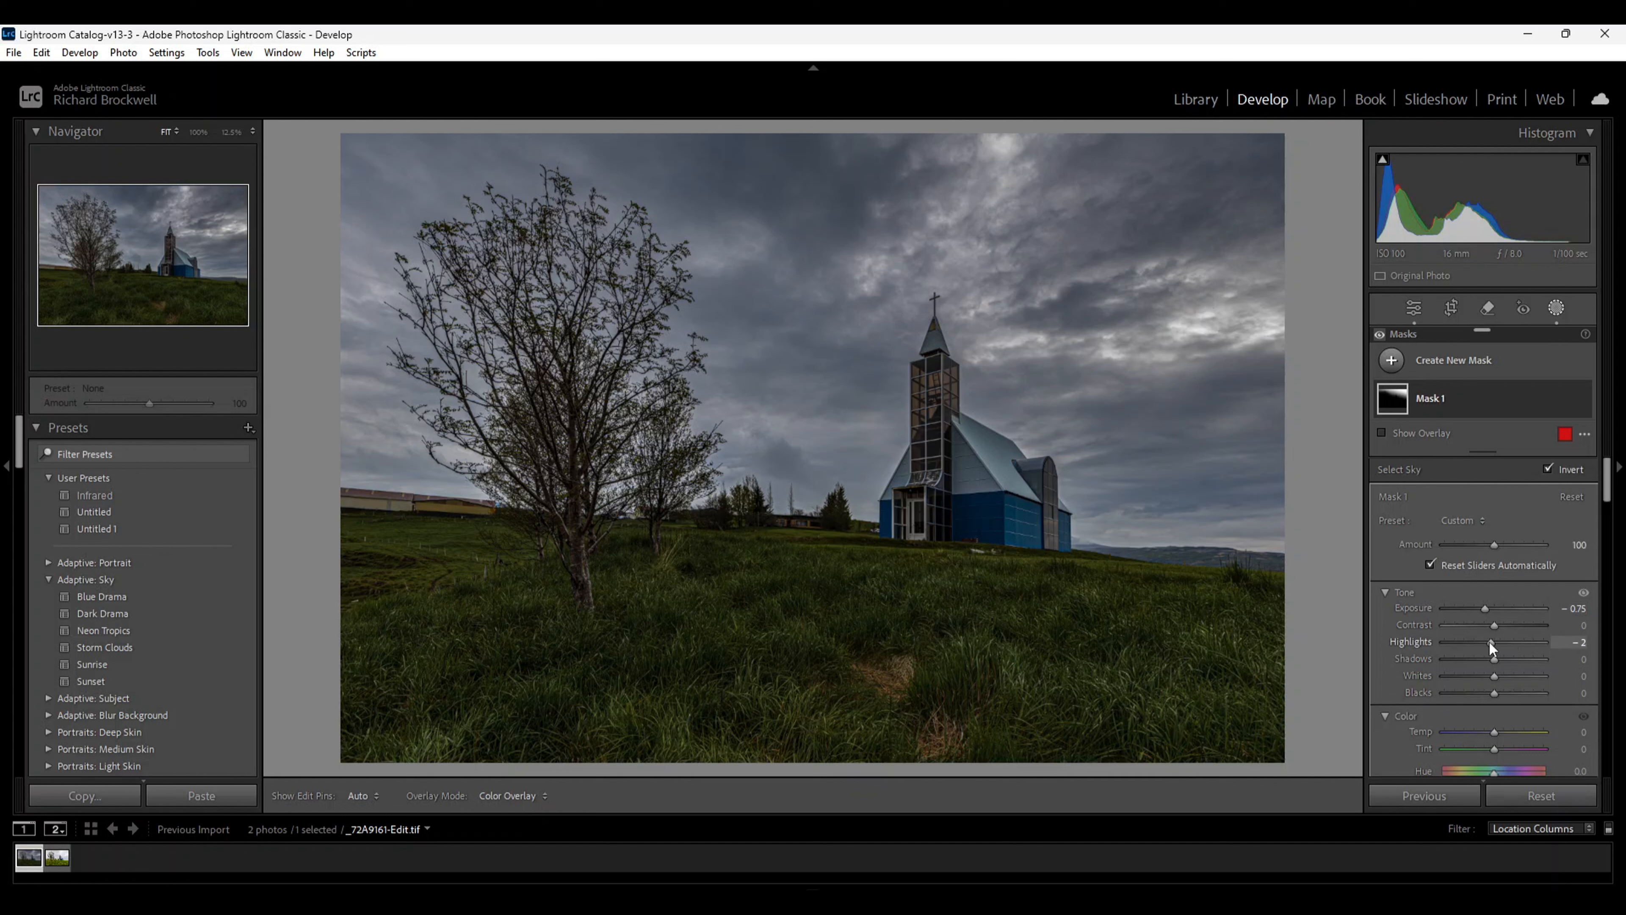
drag(1489, 642, 1477, 642)
Add a second linear gradient mask running diagonally from the photo's upper-left edge down through the tree
click(1393, 361)
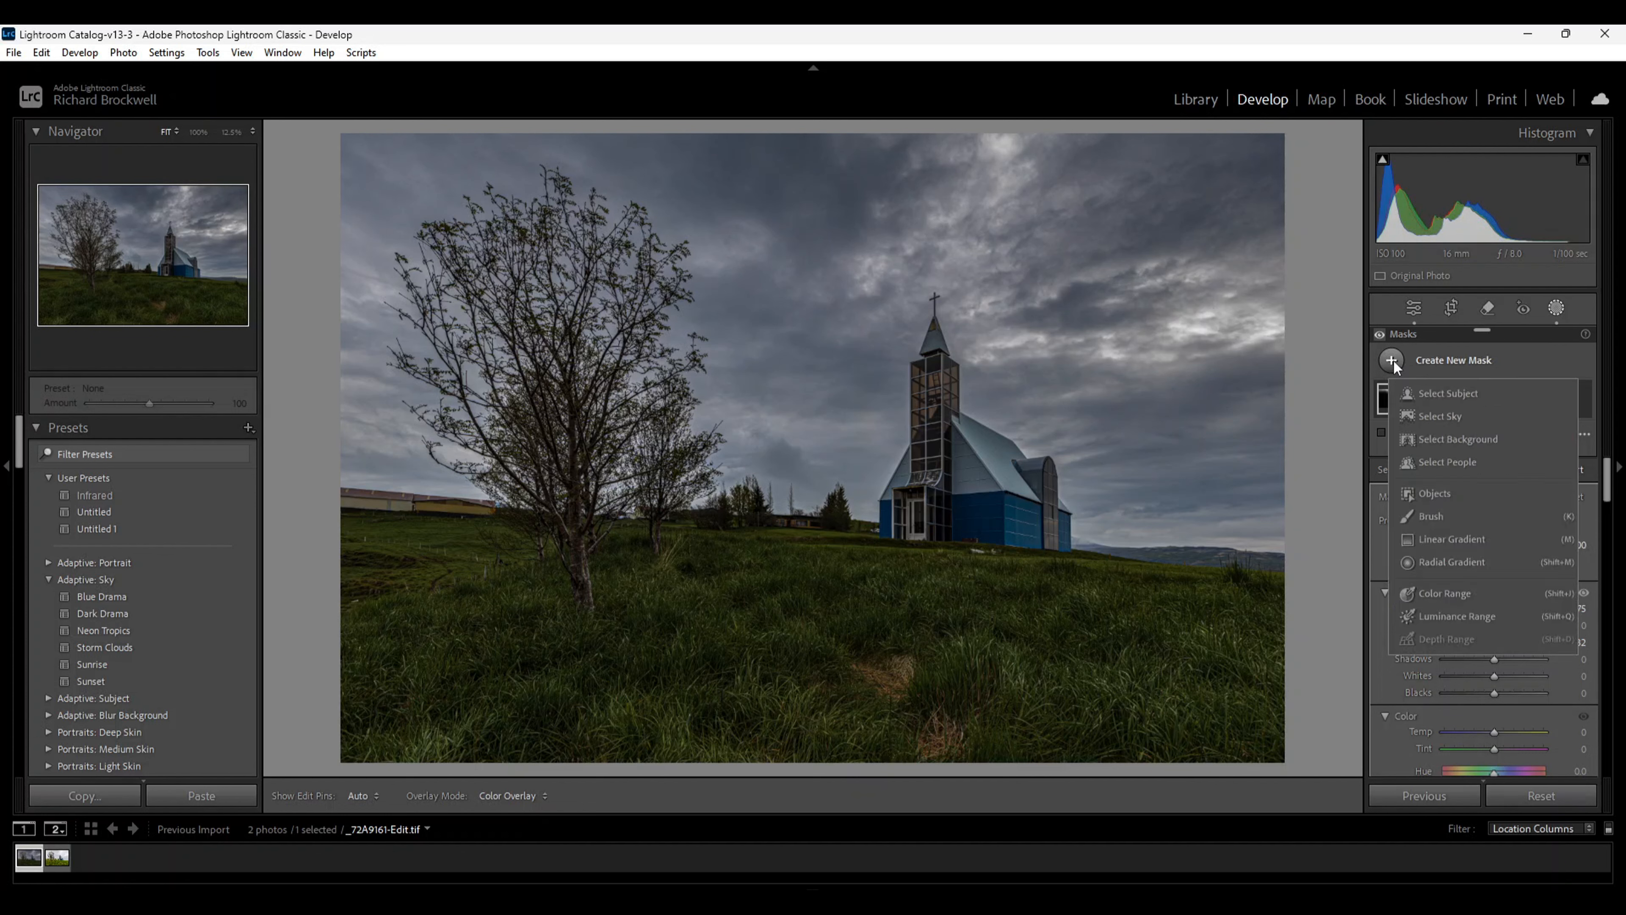
click(1451, 539)
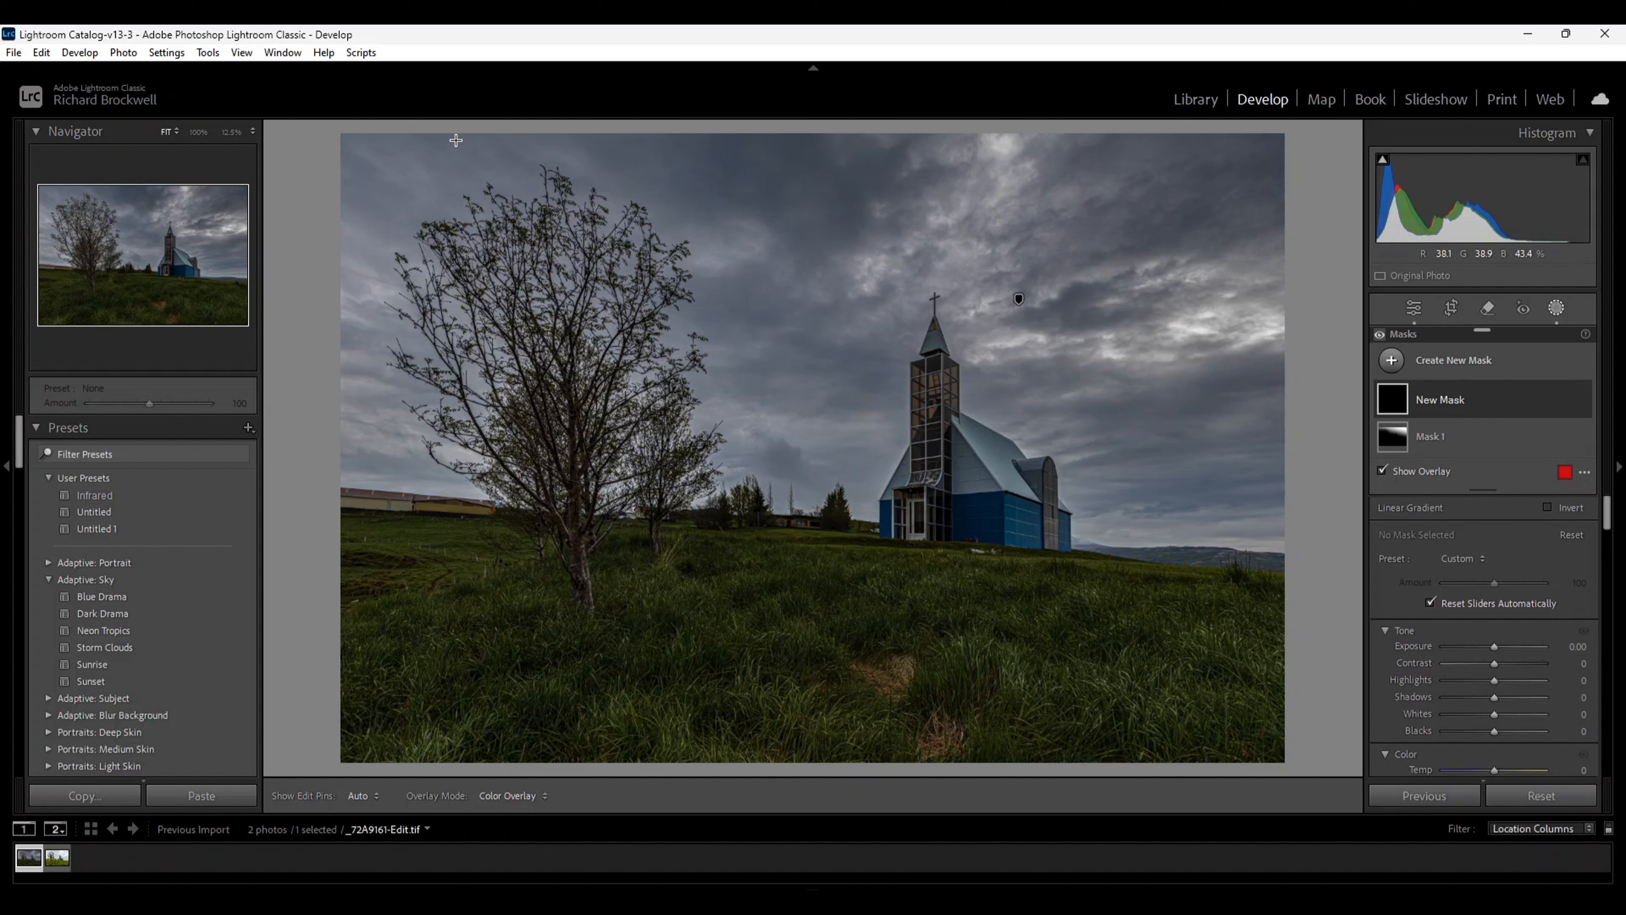
drag(456, 140, 523, 408)
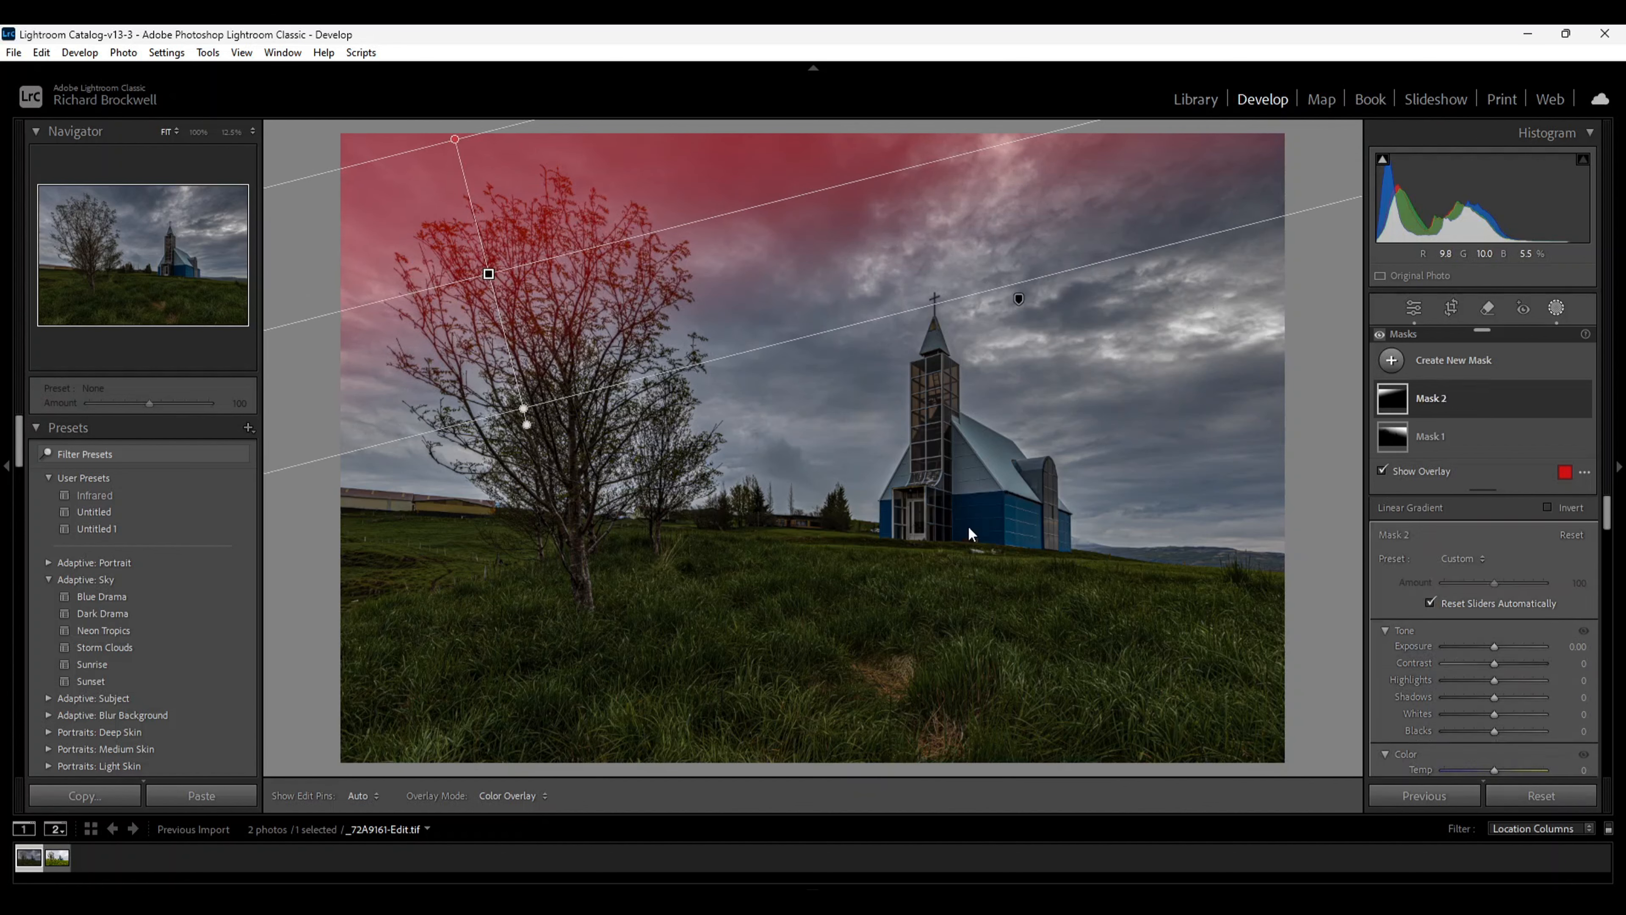
Intersect the second gradient mask with a Select Sky mask and set its exposure to -0.34
mouse_move(1427, 406)
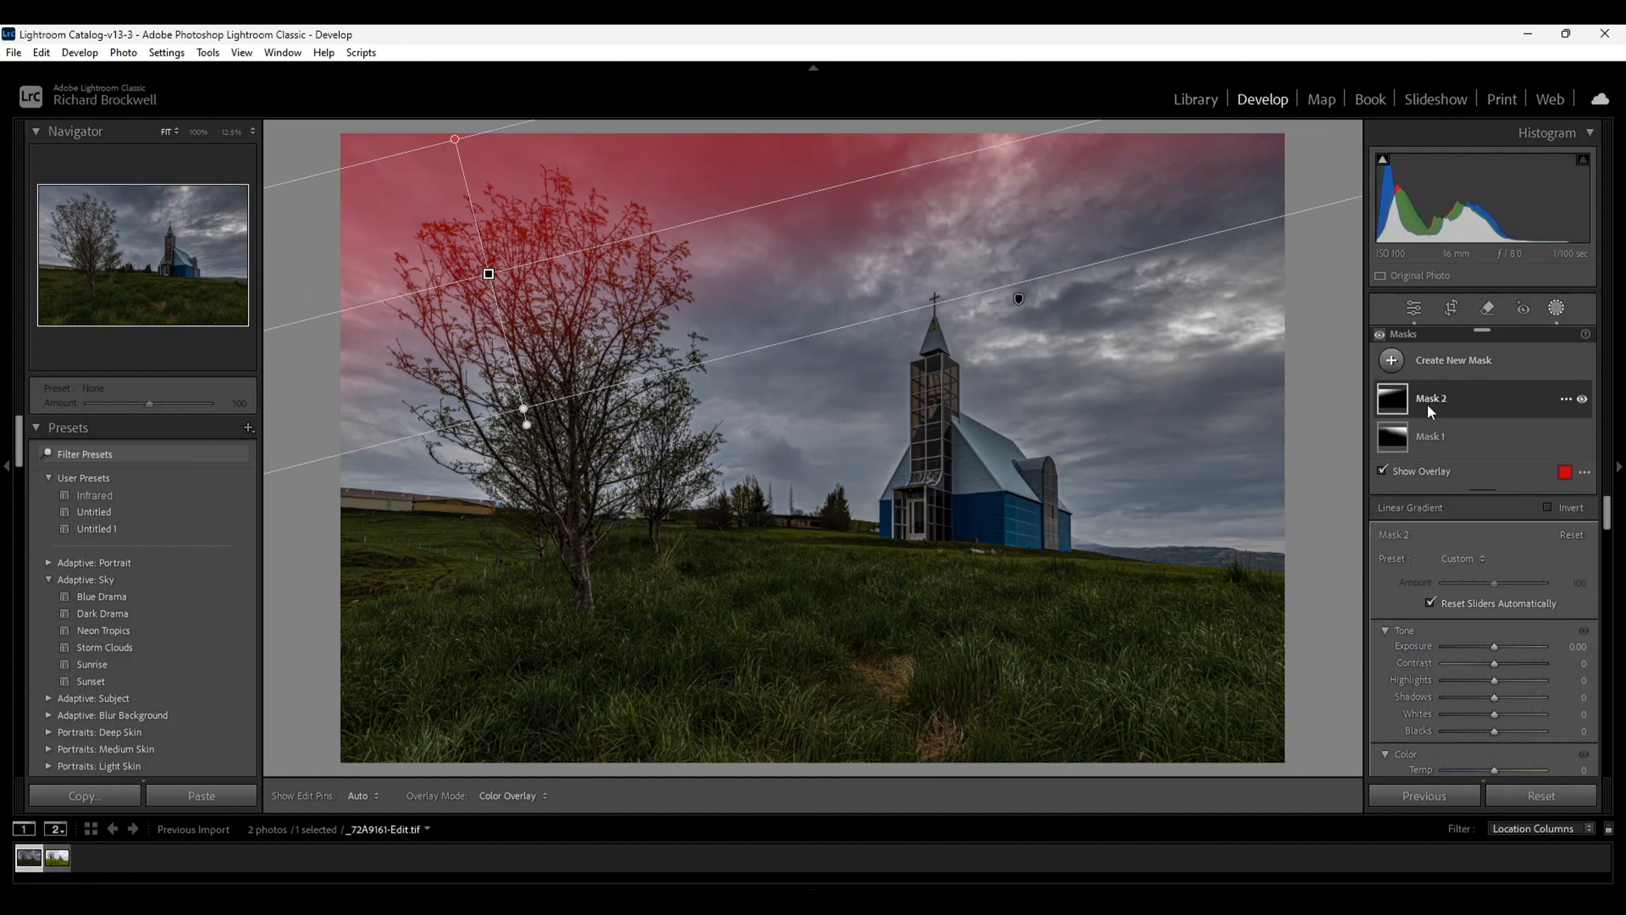
click(1567, 399)
mouse_move(1484, 488)
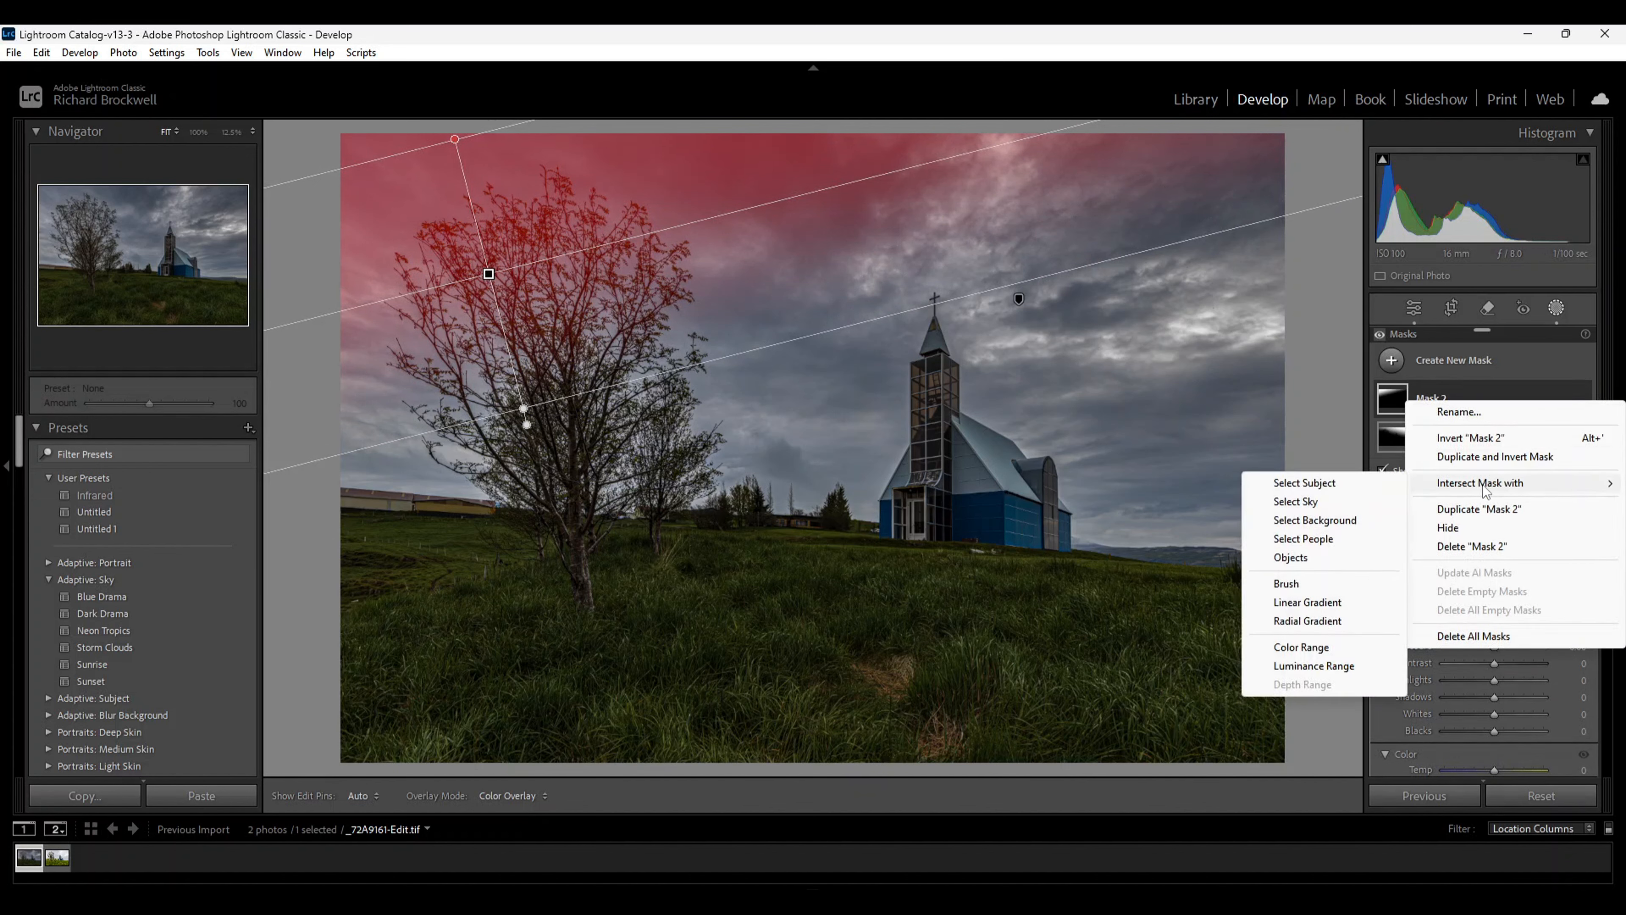
click(1312, 503)
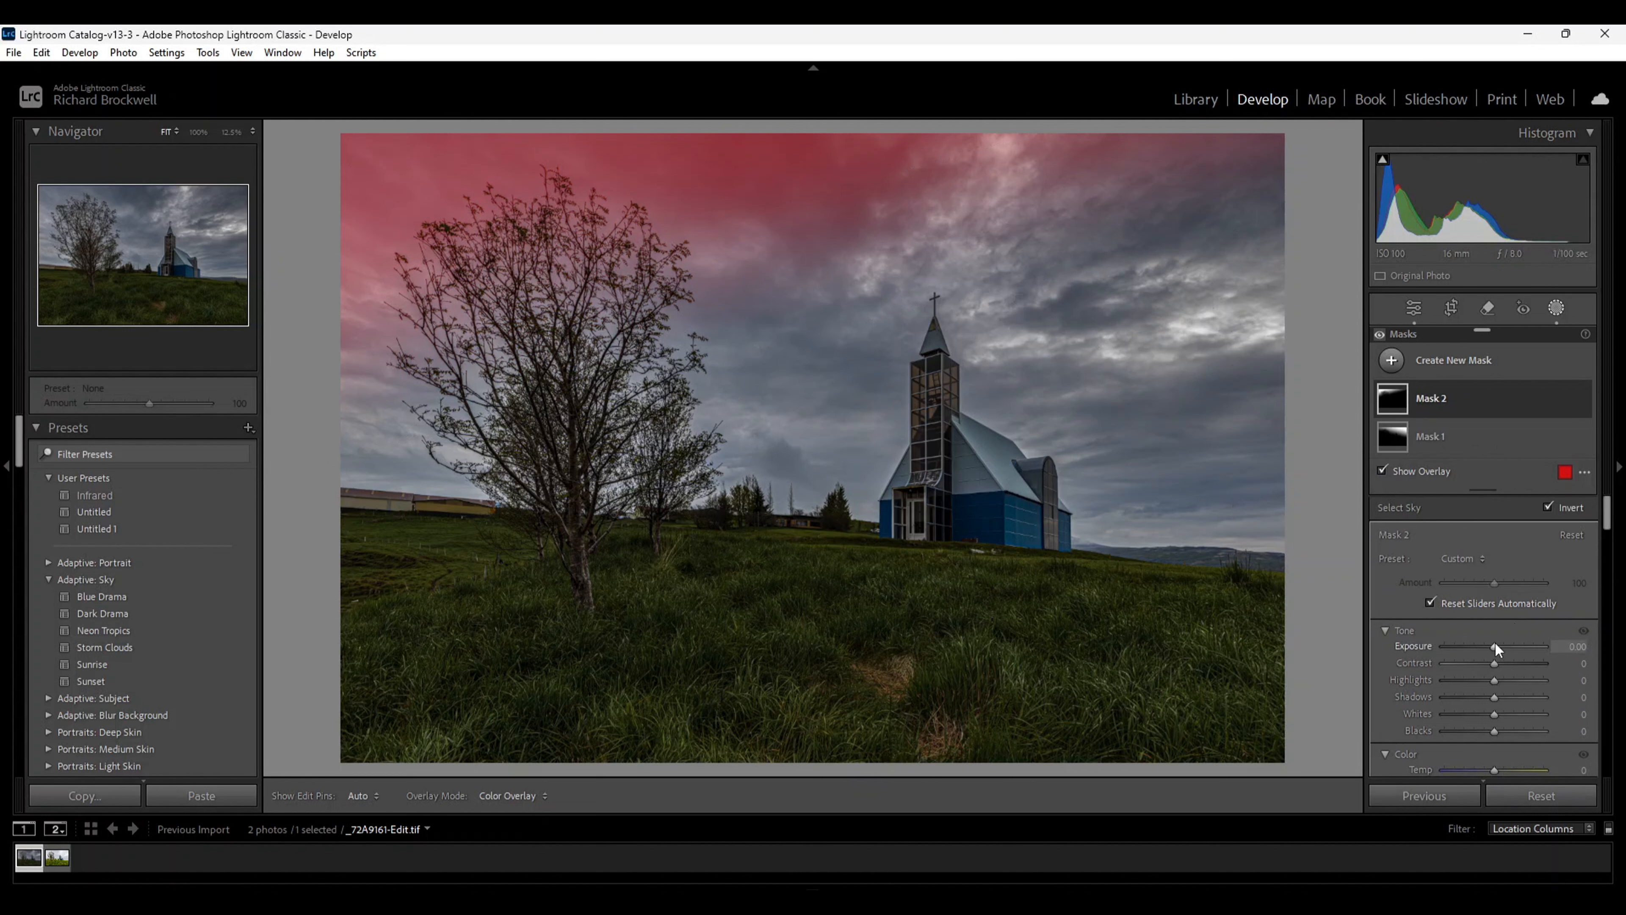
key(o)
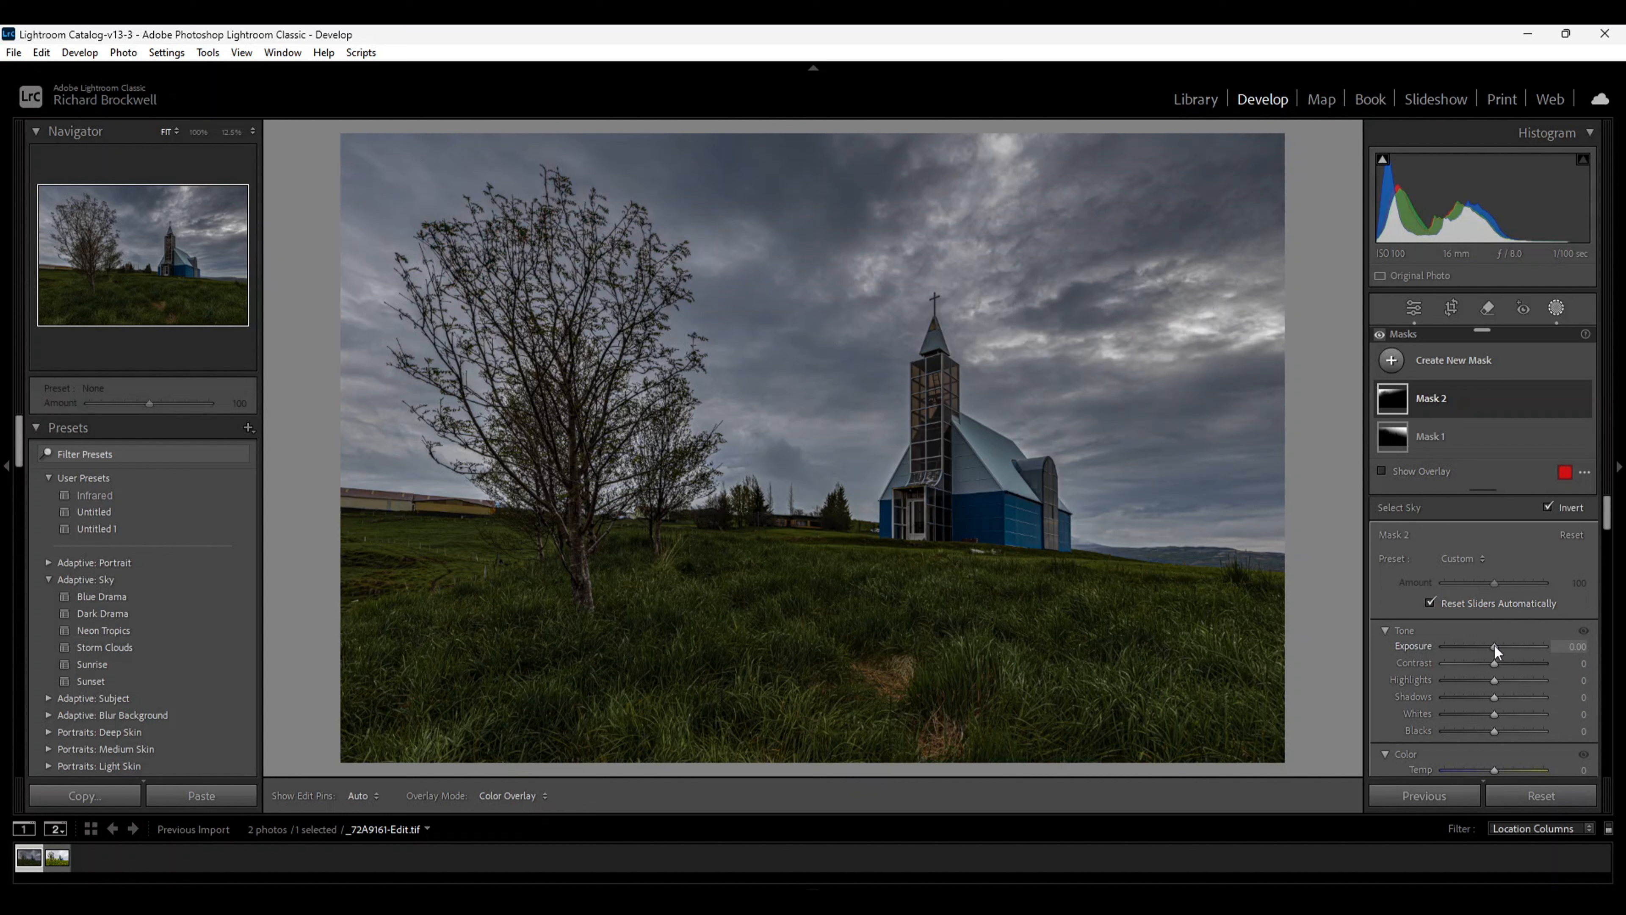
drag(1496, 649, 1491, 647)
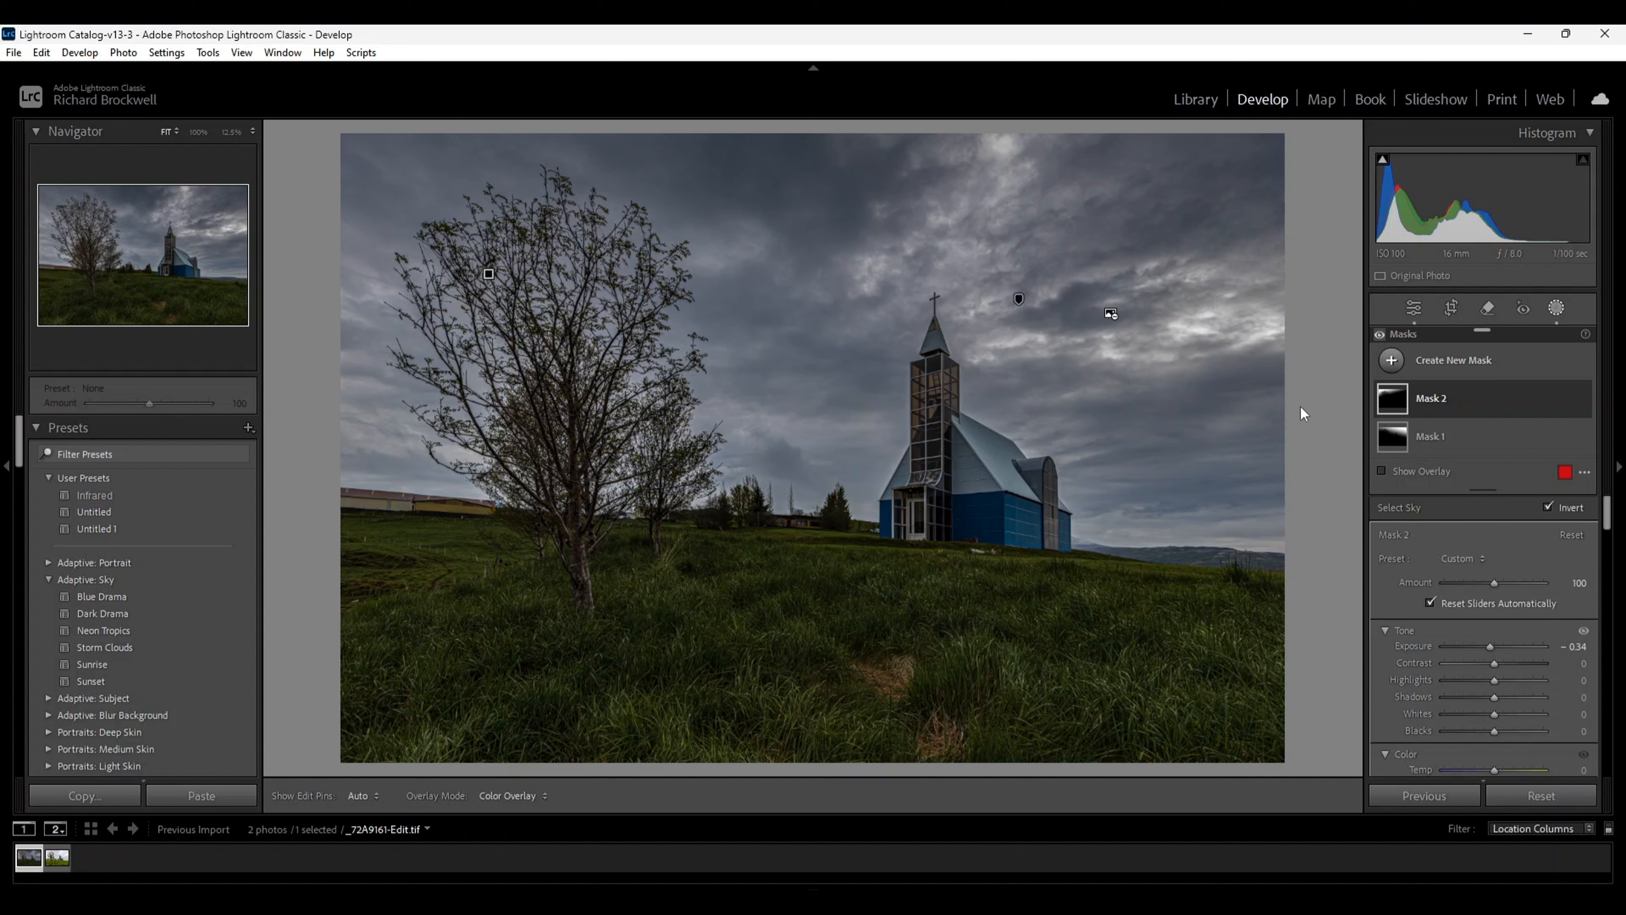
Add a linear gradient mask rising from the photo's bottom edge over the foreground grass and set its exposure to -0.68
click(1392, 360)
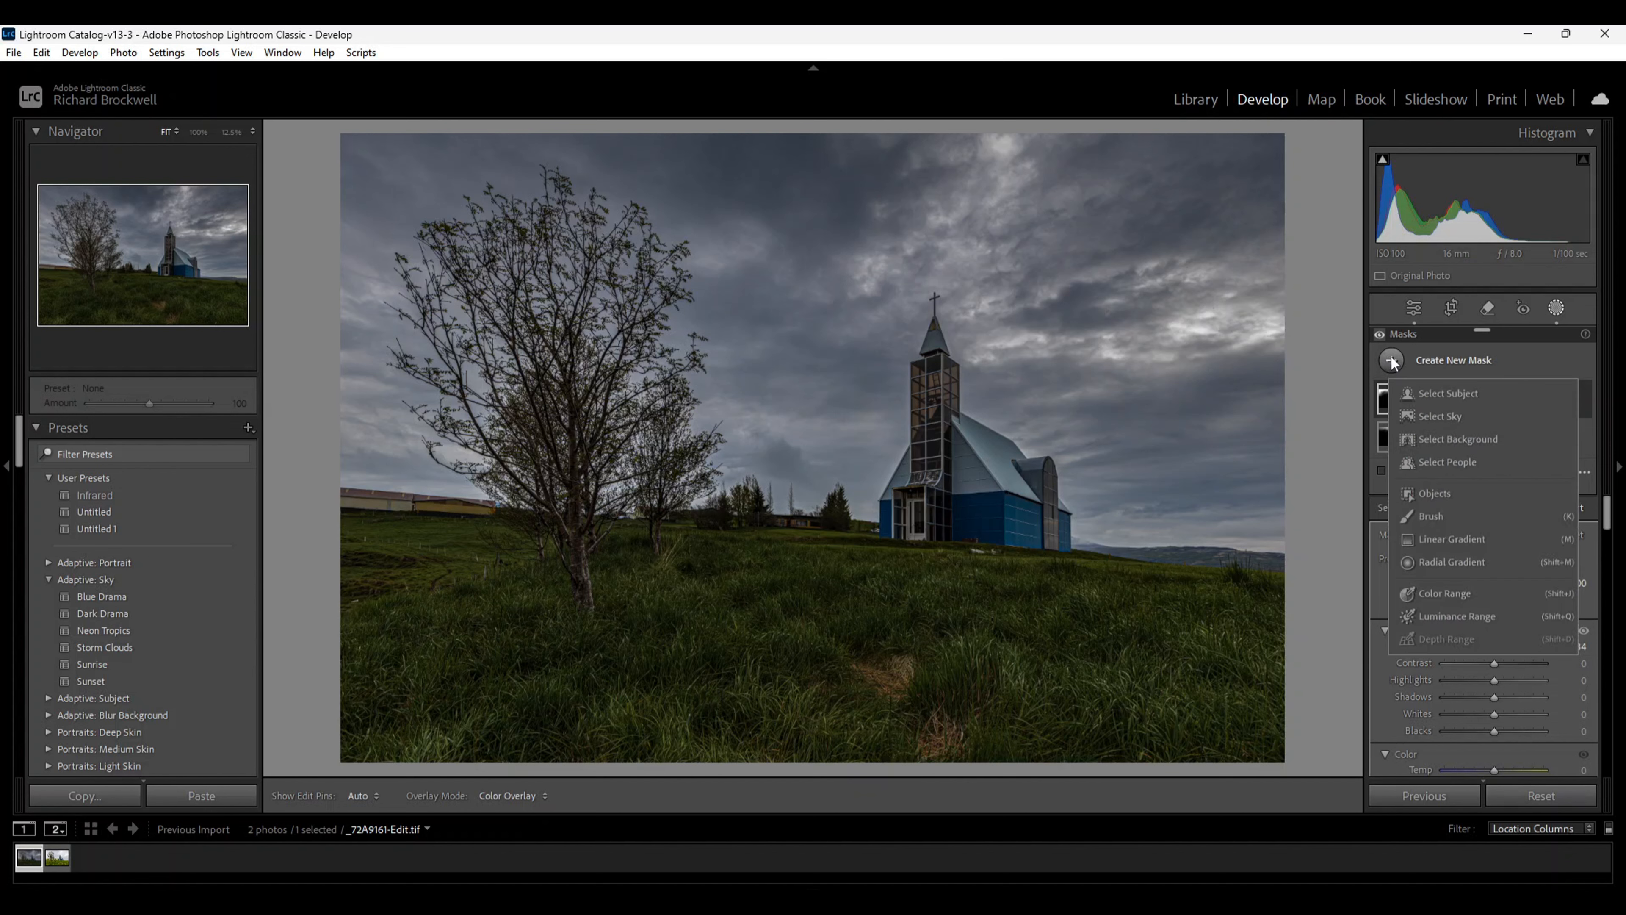
click(1448, 539)
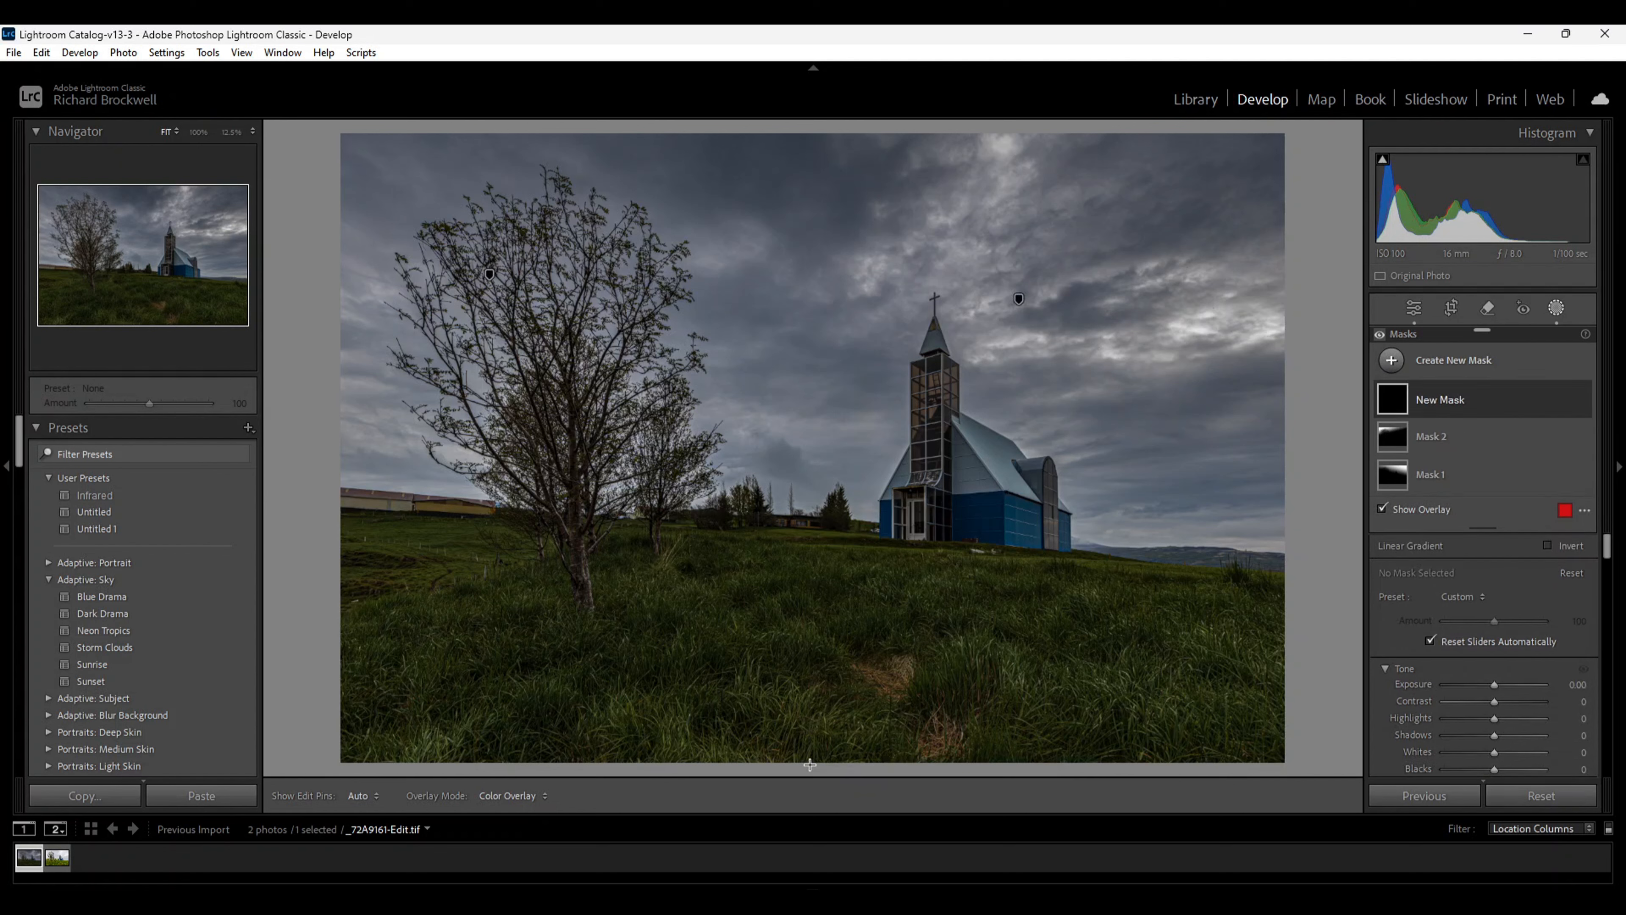
drag(810, 765, 810, 622)
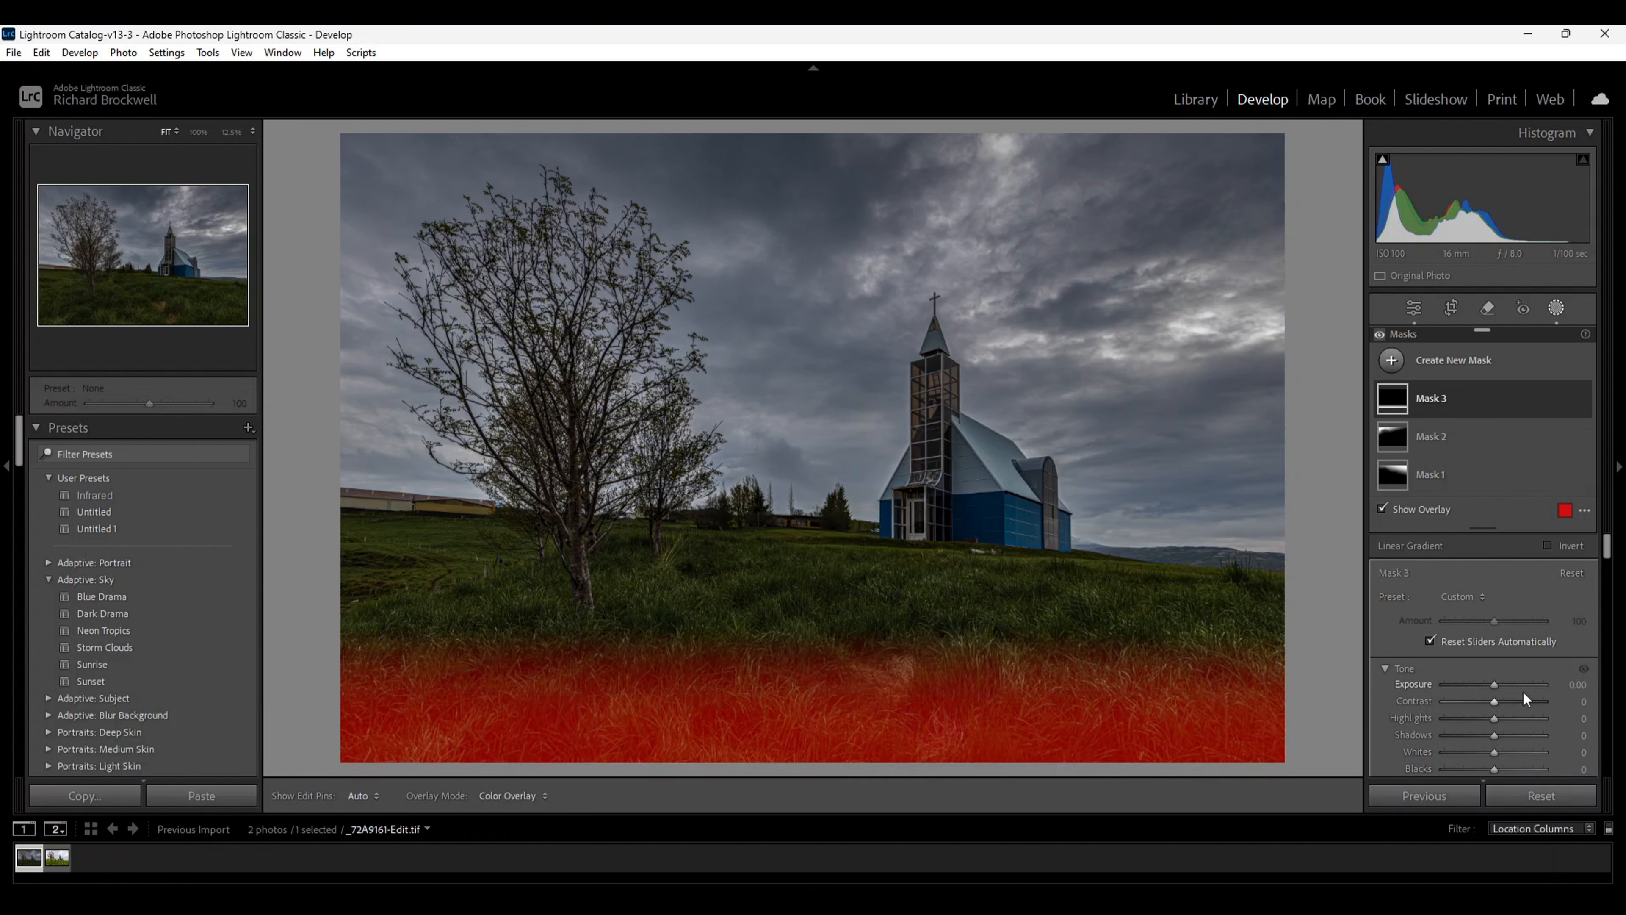
key(o)
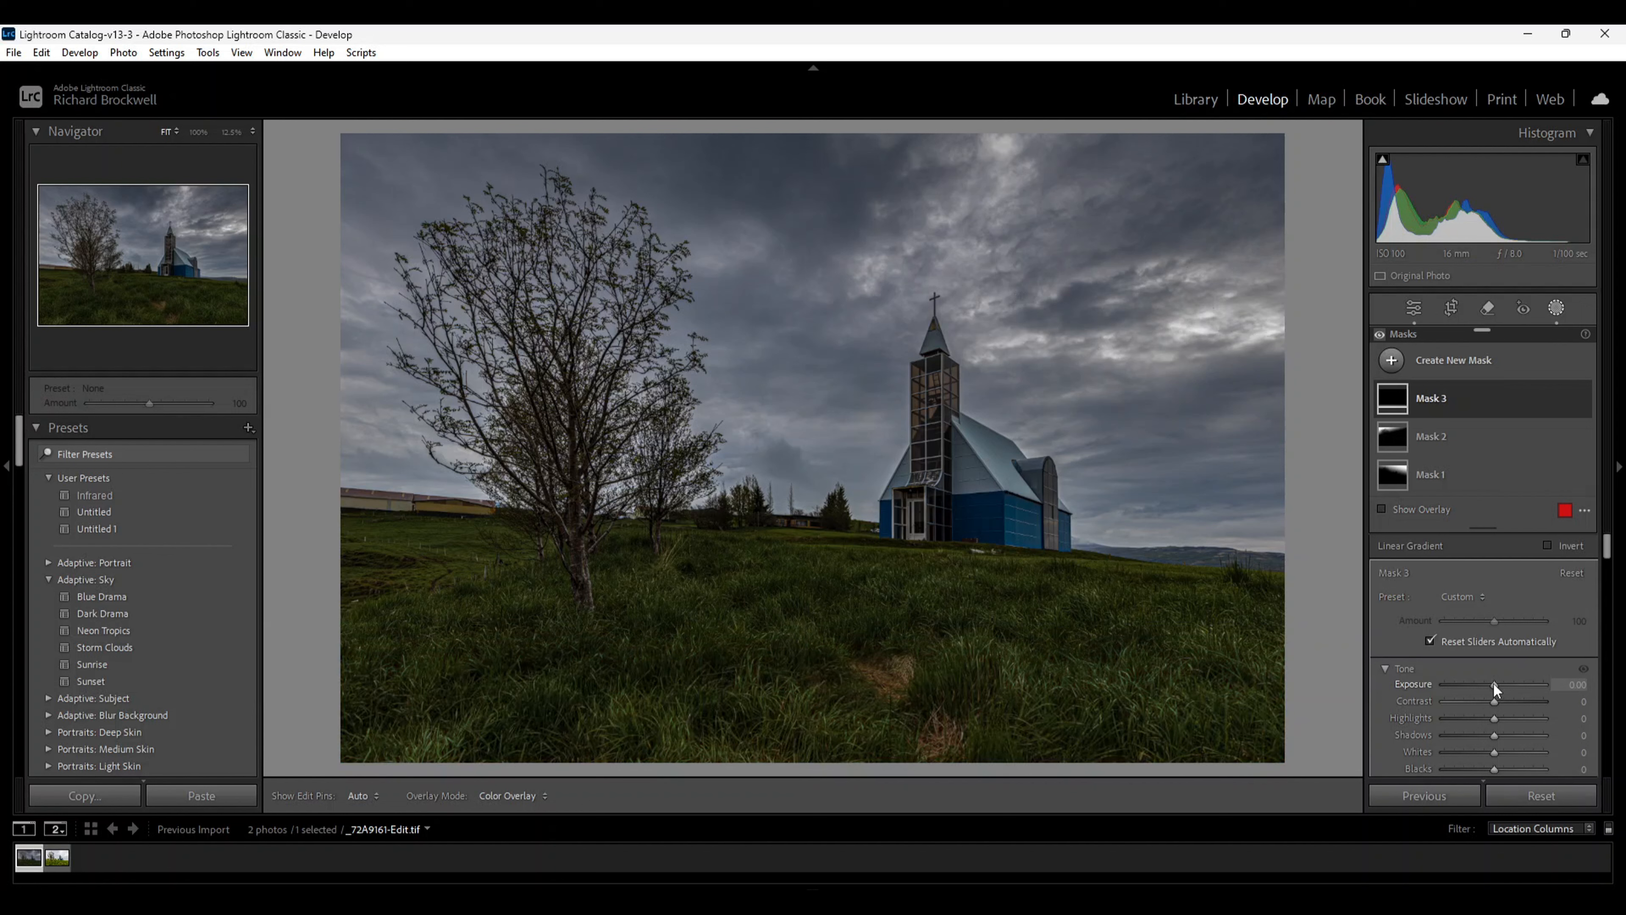
drag(1493, 682, 1485, 684)
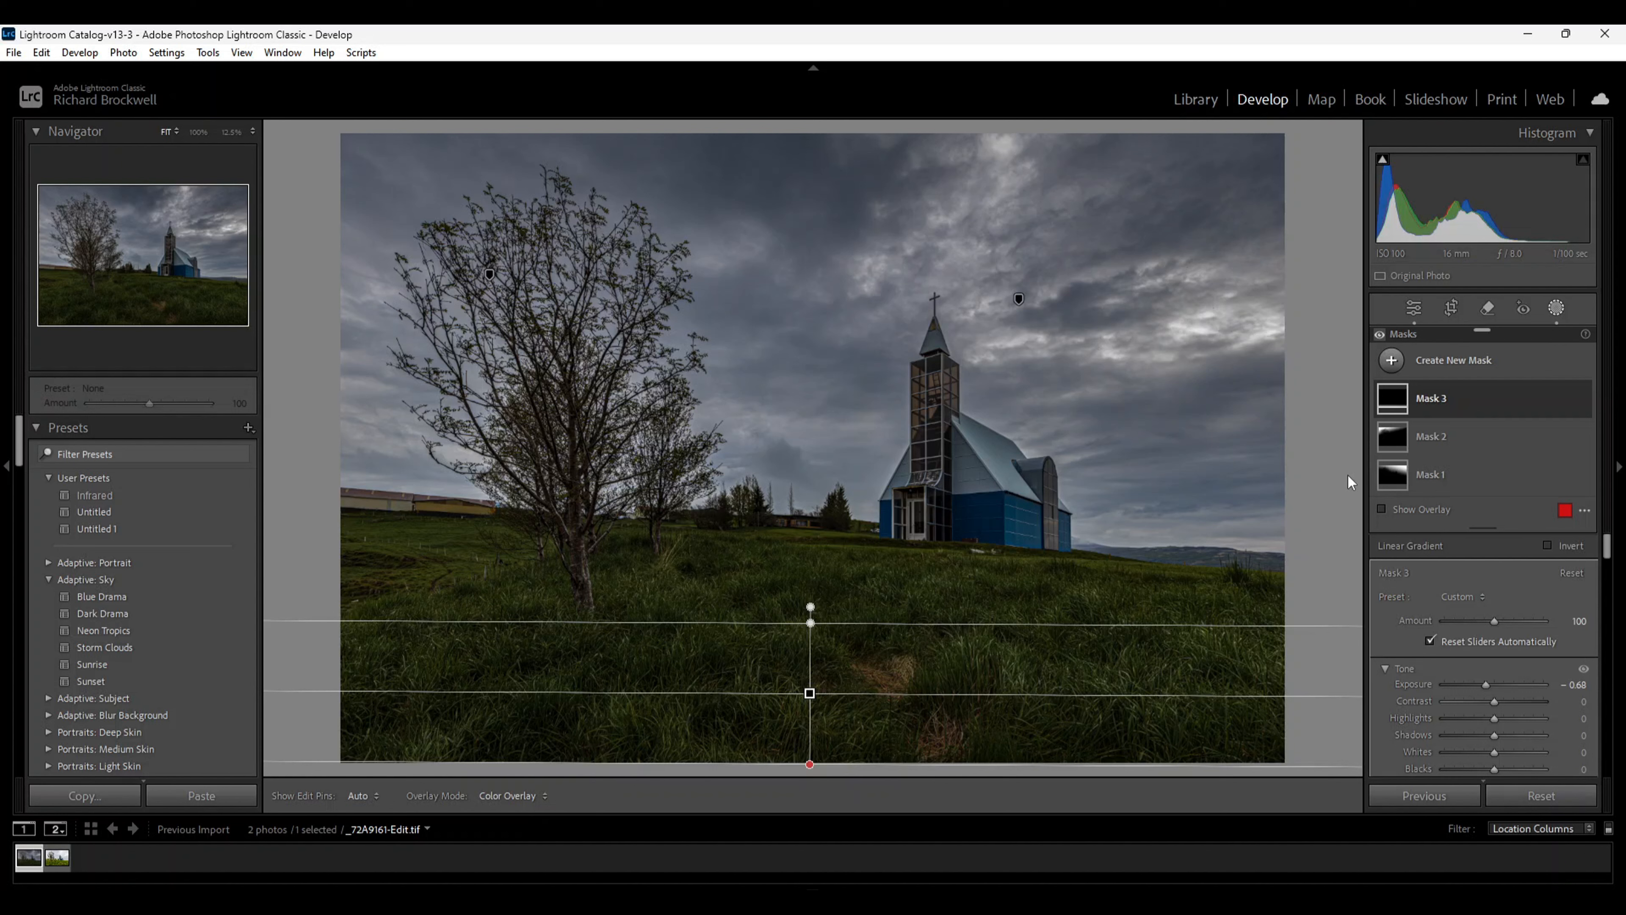
Add an upright oval radial gradient mask centred on the church, extending just above the steeple cross and into the grass below
click(1391, 362)
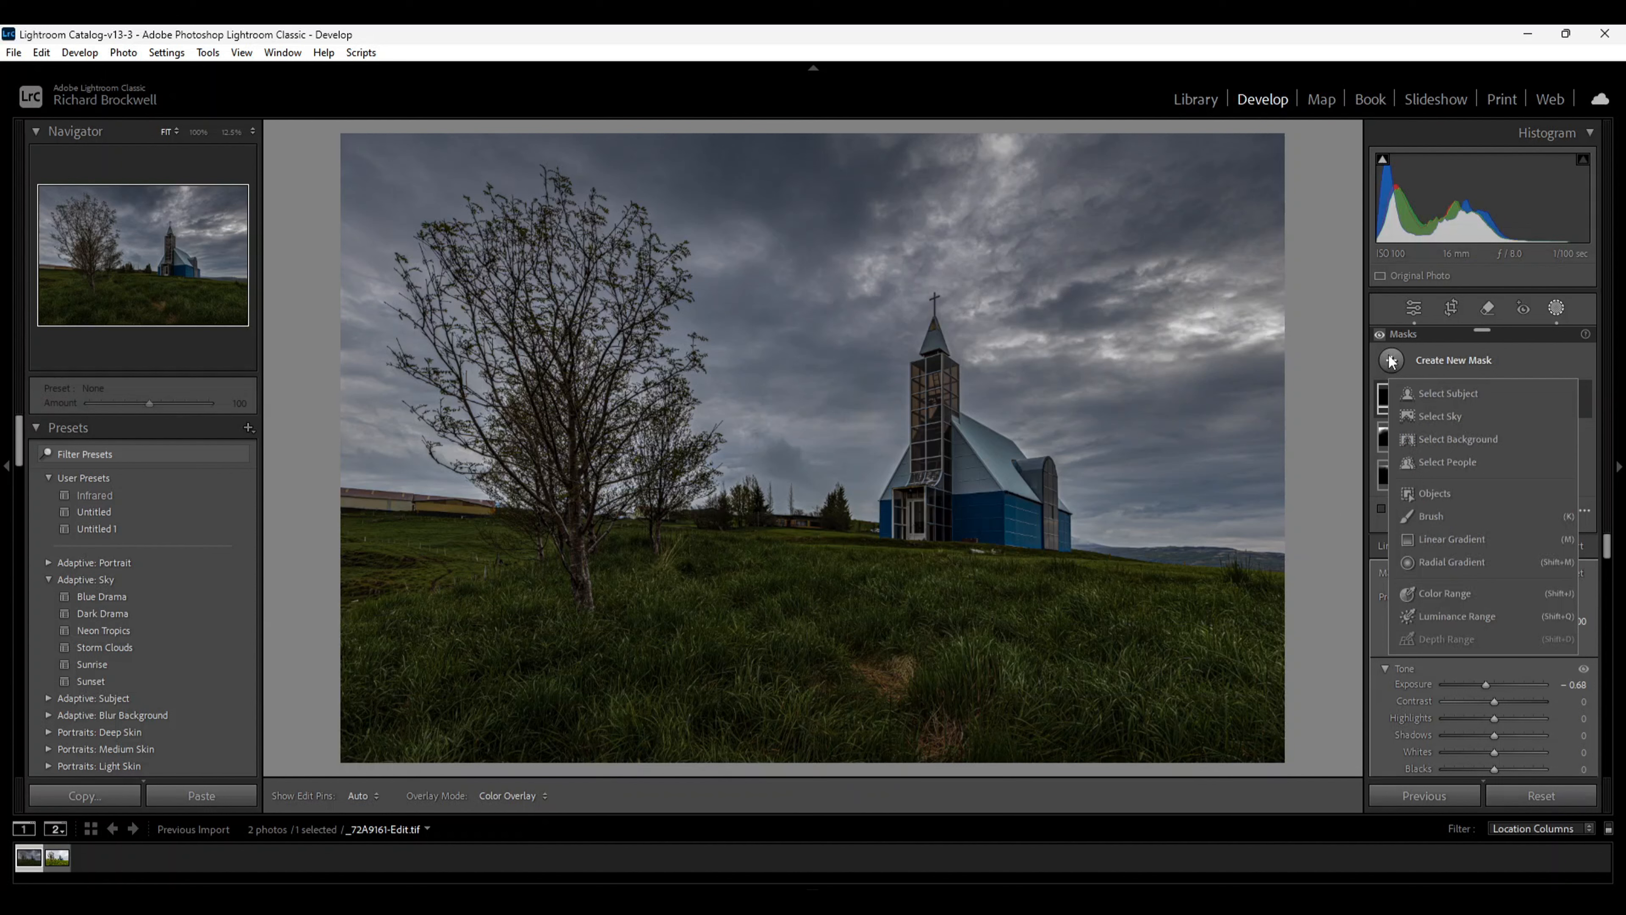
click(1440, 560)
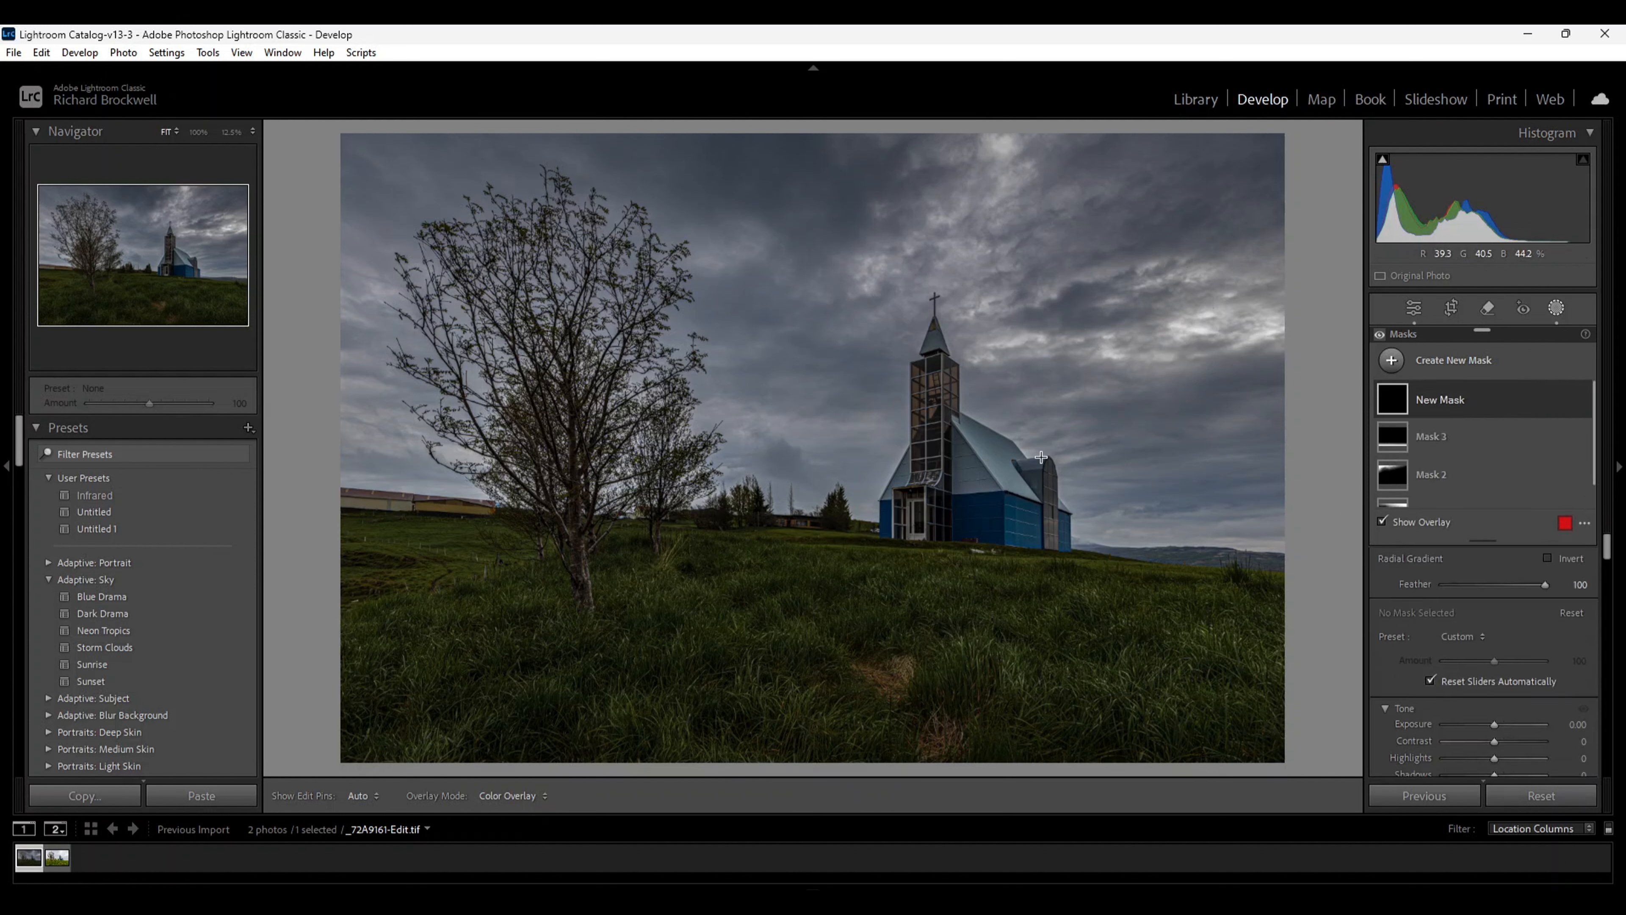
drag(946, 471, 1095, 637)
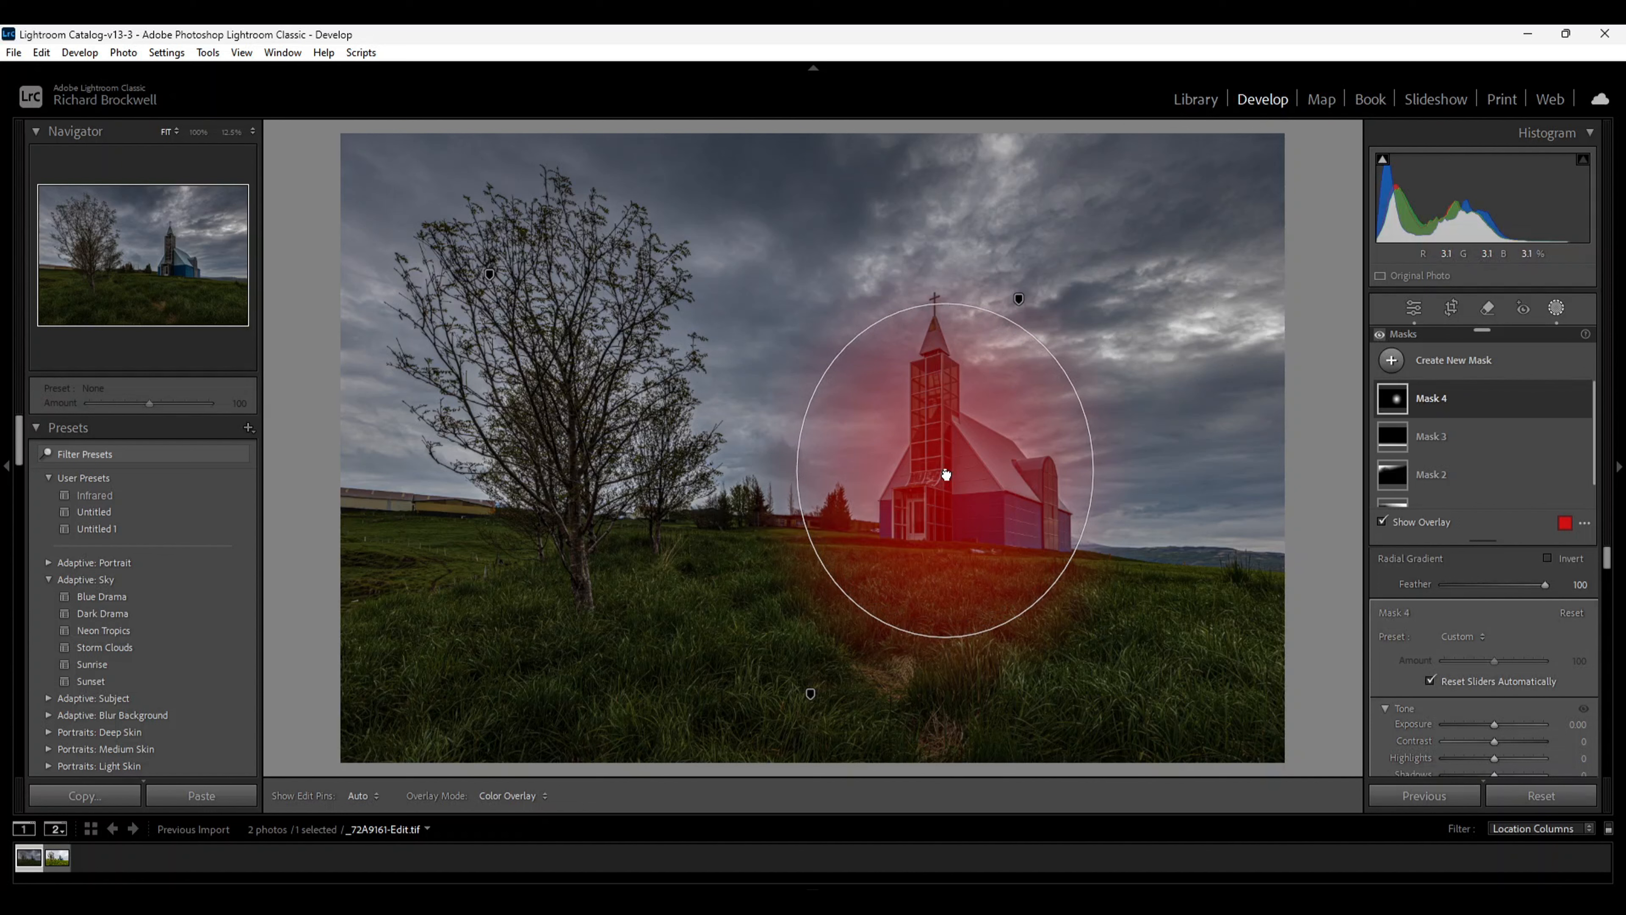
mouse_move(945, 471)
mouse_down()
mouse_move(952, 451)
mouse_move(962, 467)
mouse_up()
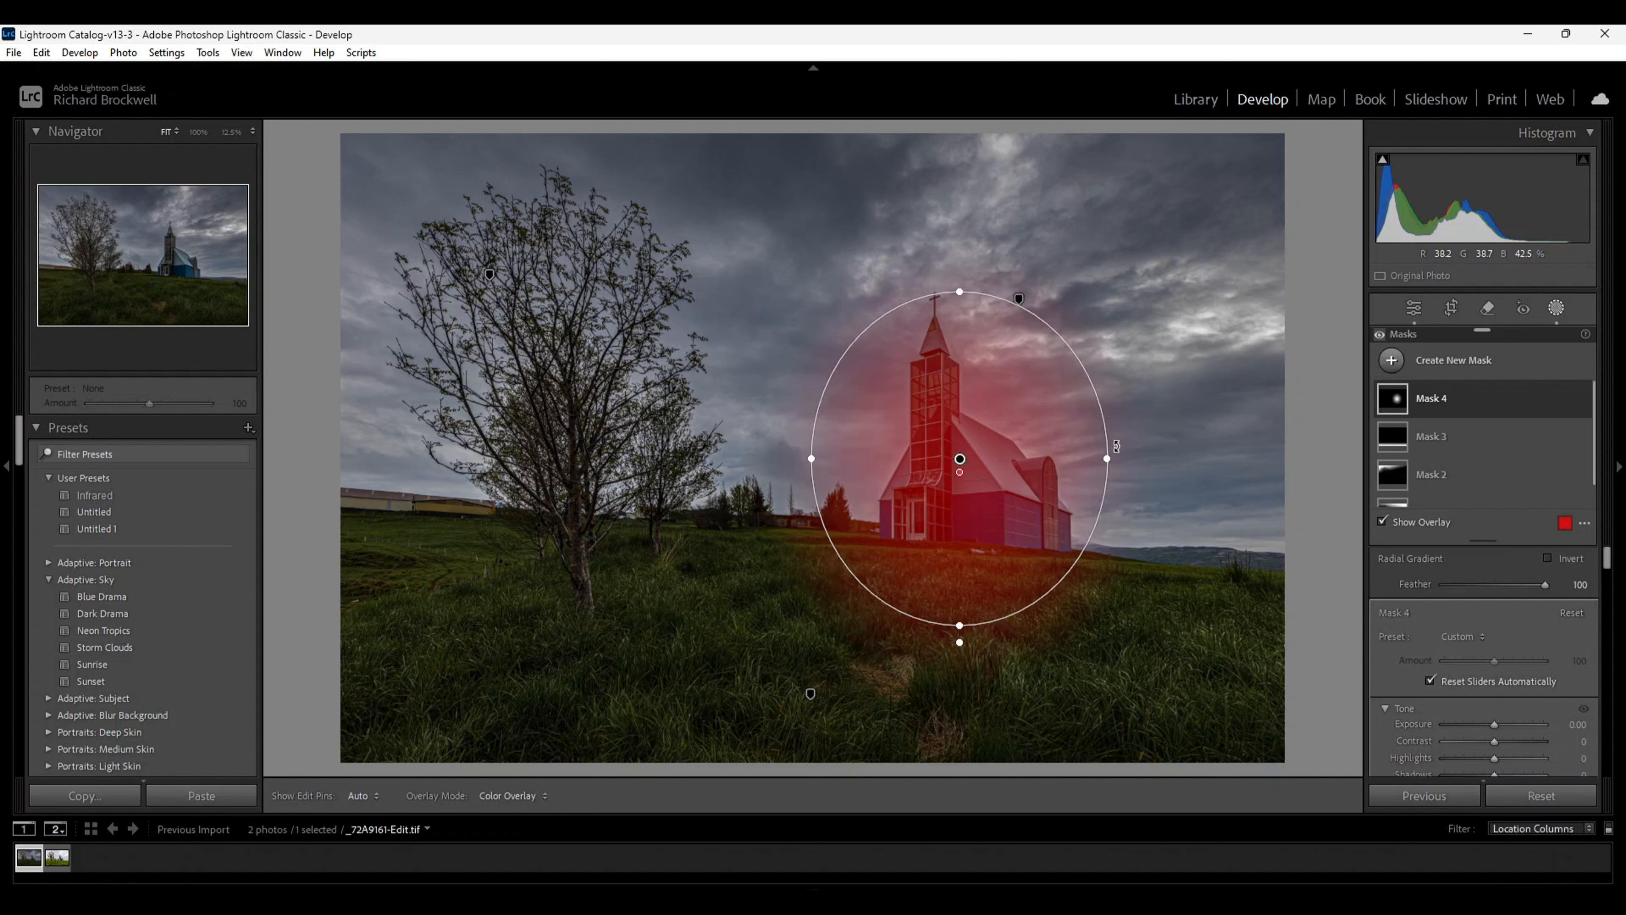
drag(1111, 459, 1113, 459)
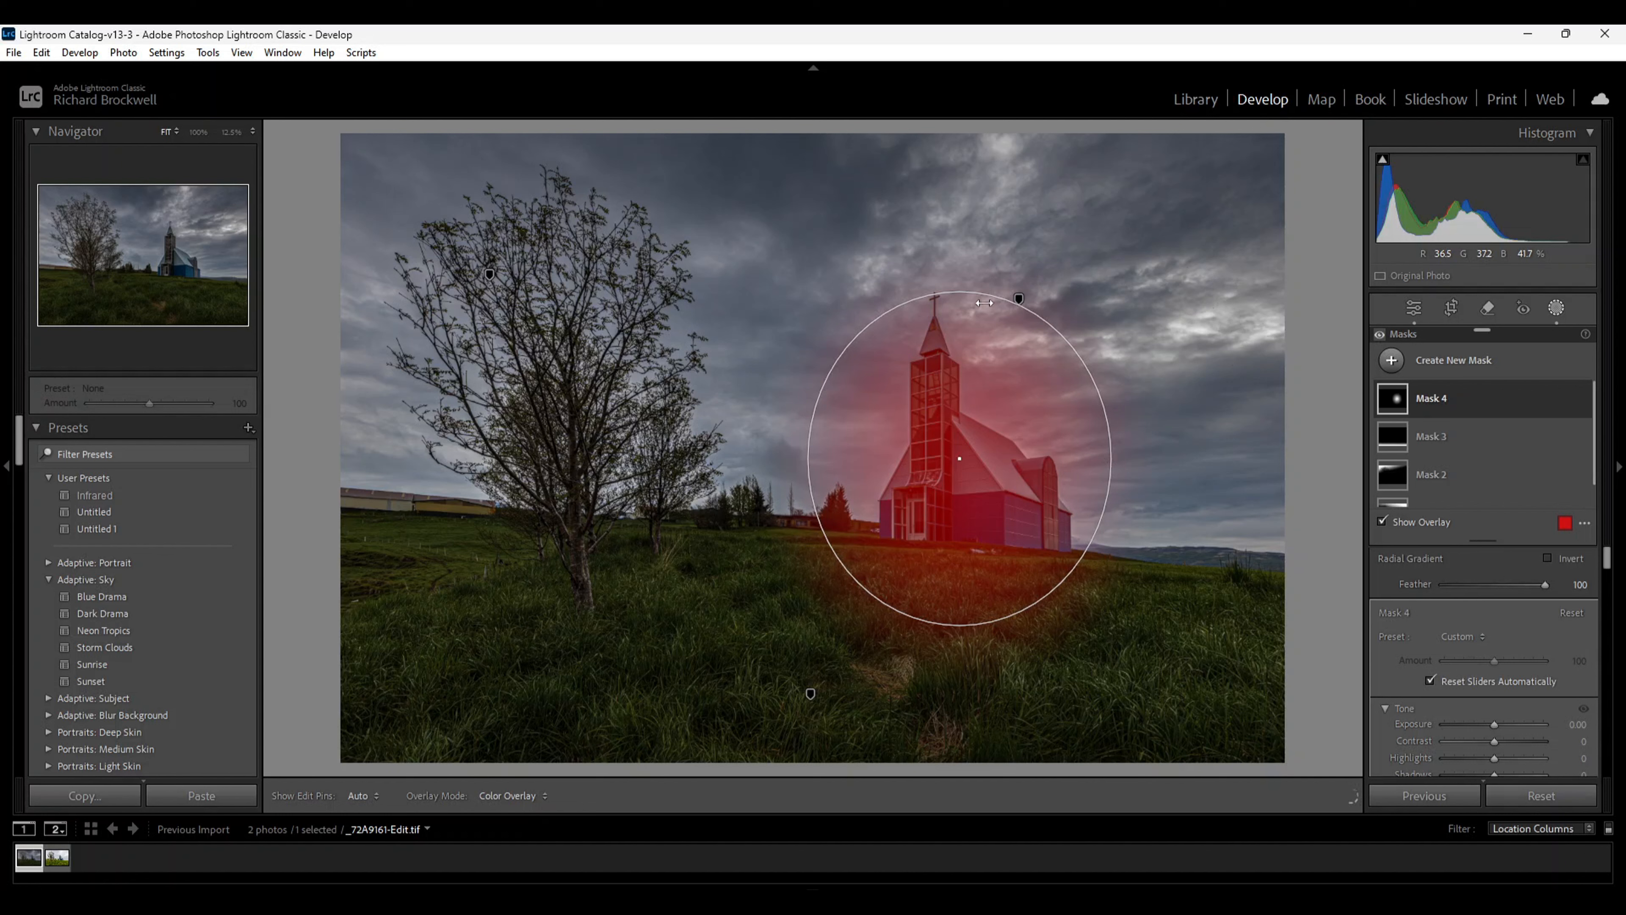
drag(962, 293, 963, 274)
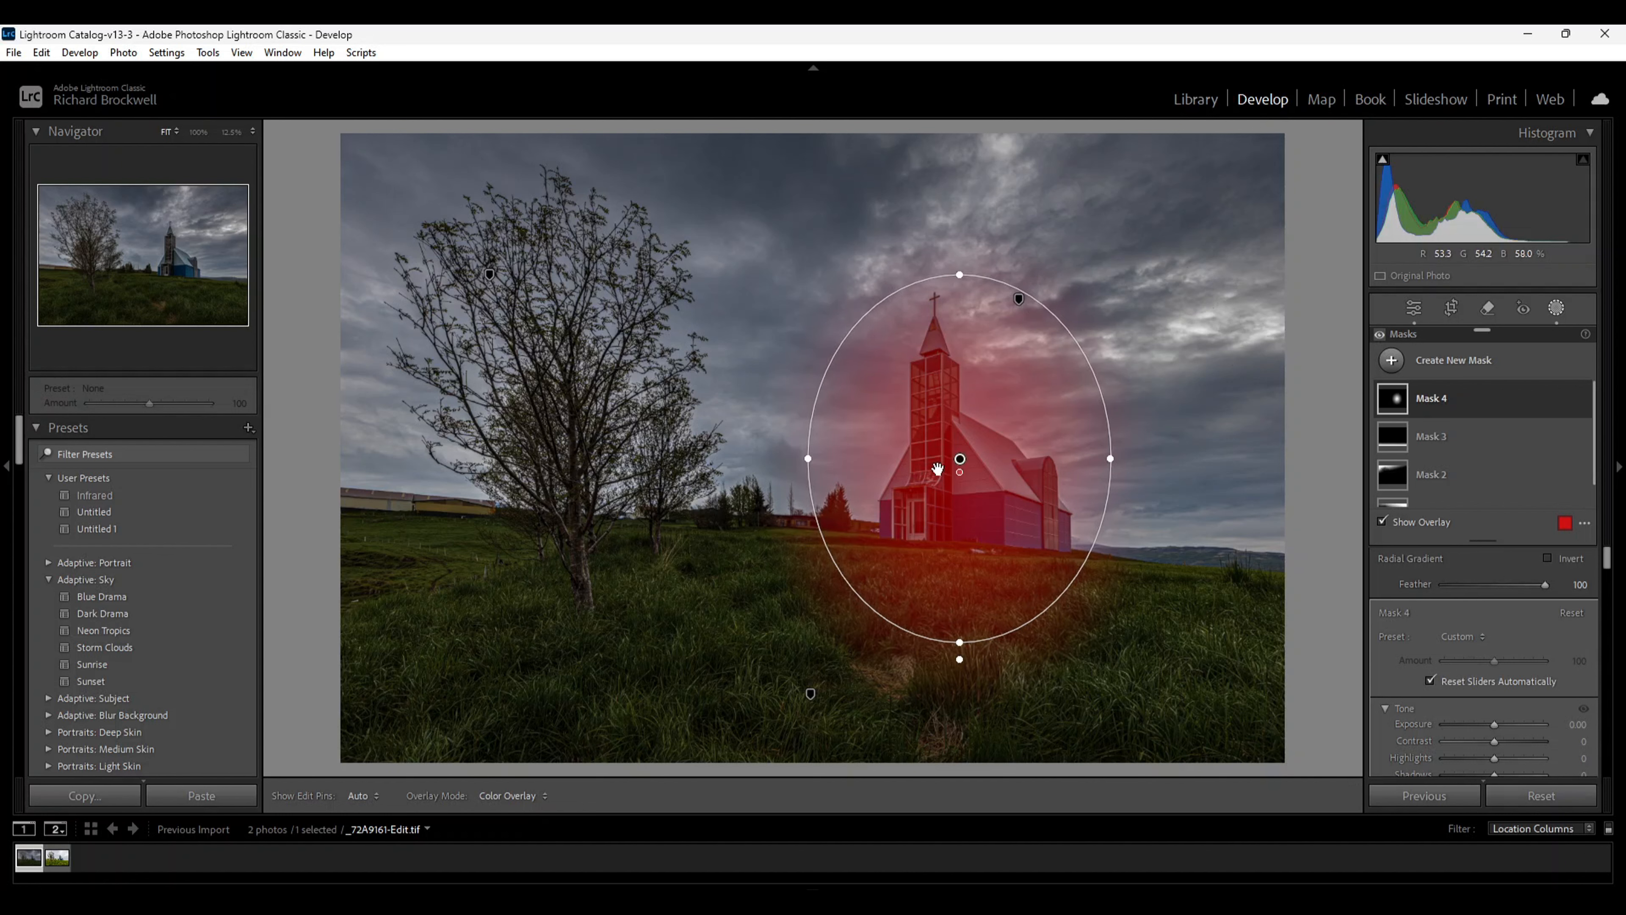
drag(963, 461, 958, 466)
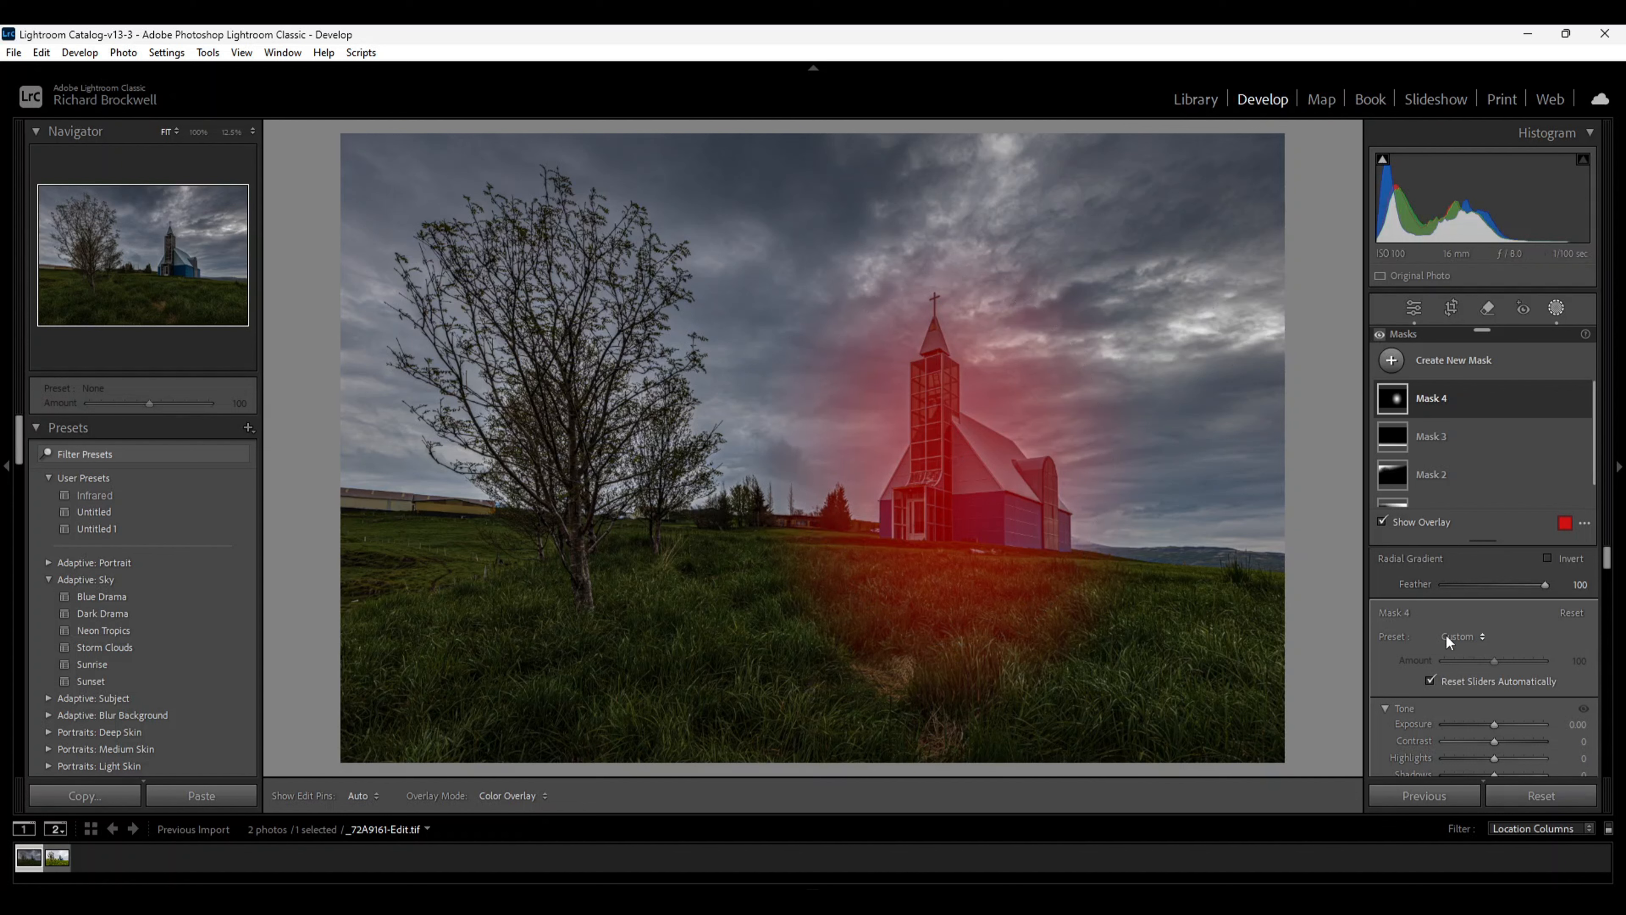
Brighten the church by setting the radial mask's exposure to 0.34 and compare the photo without the tone change
scroll(1482, 634, down, 3)
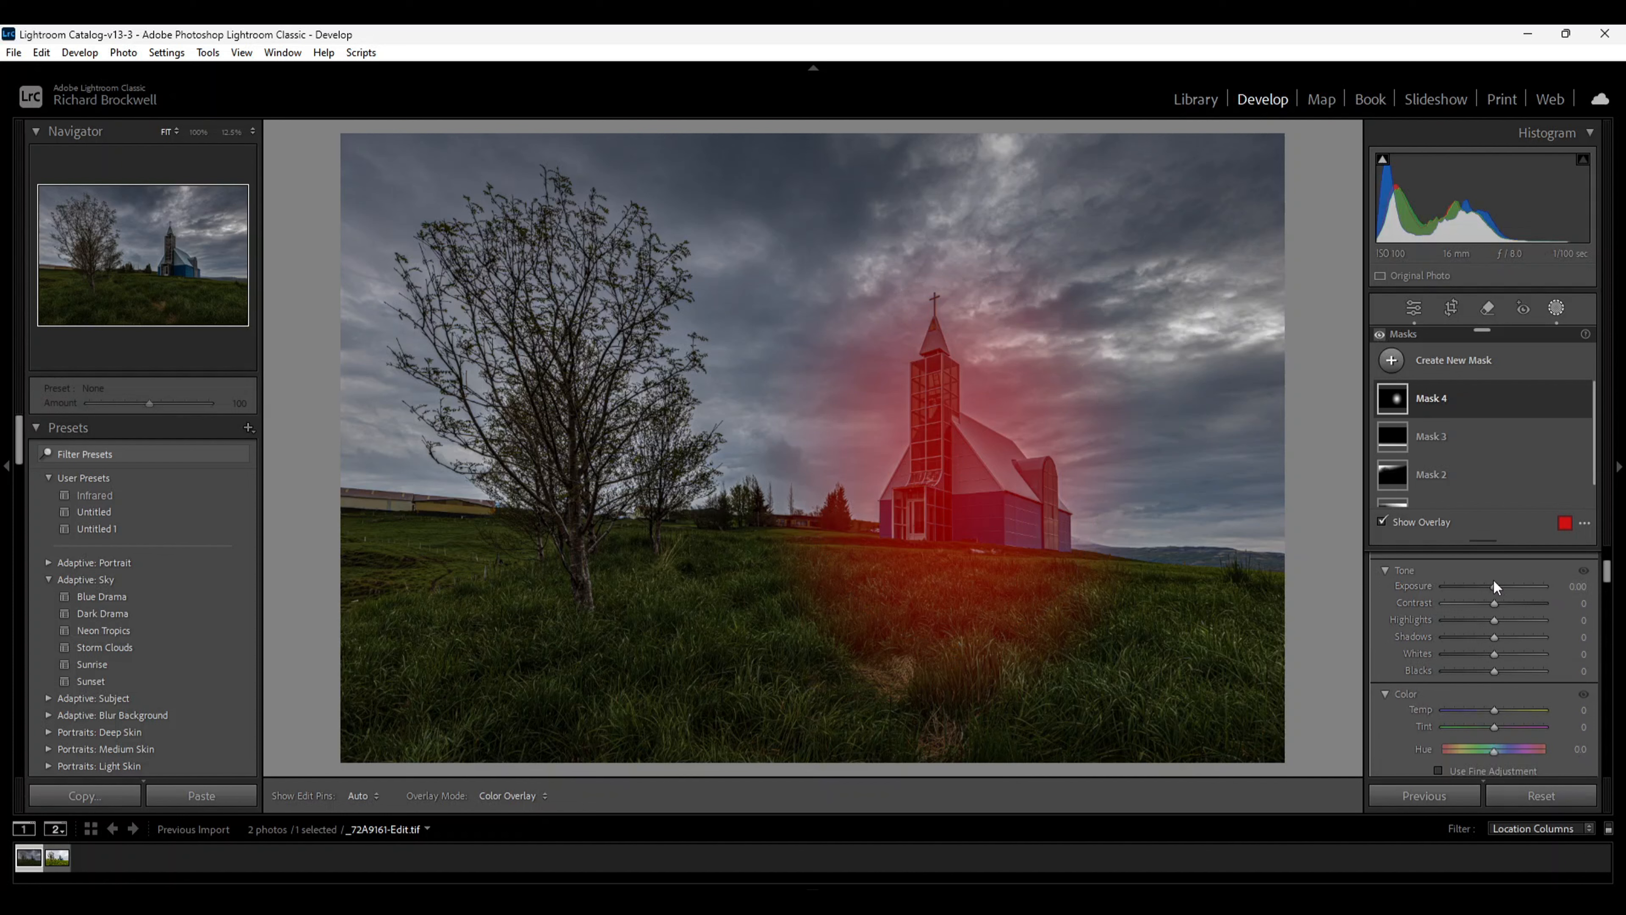
key(o)
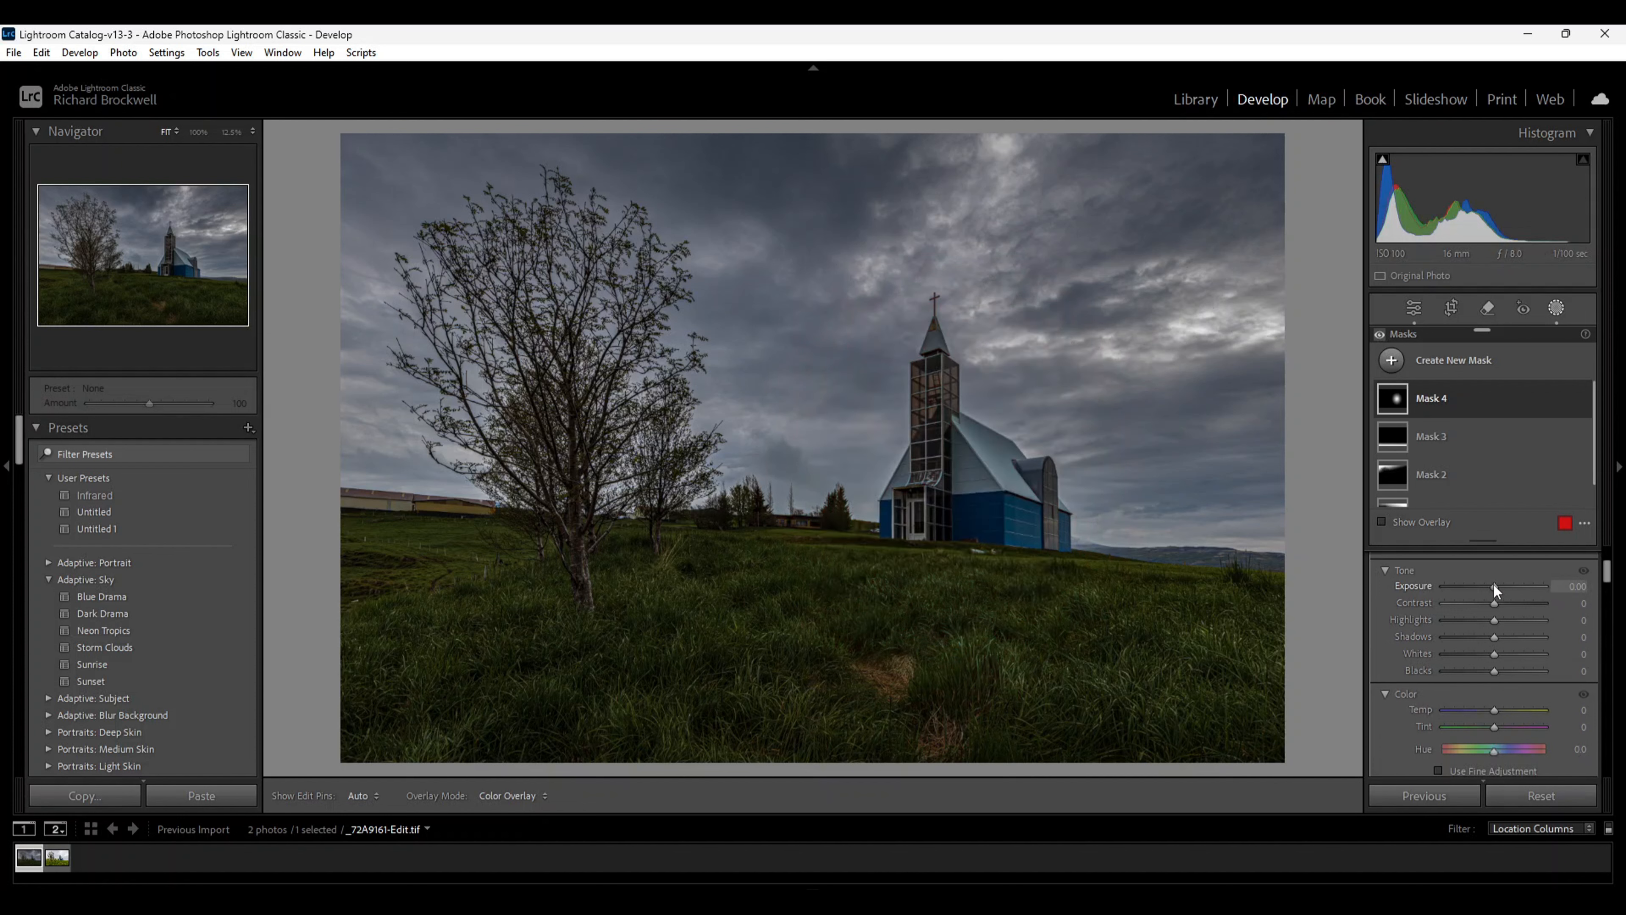
drag(1495, 585, 1500, 584)
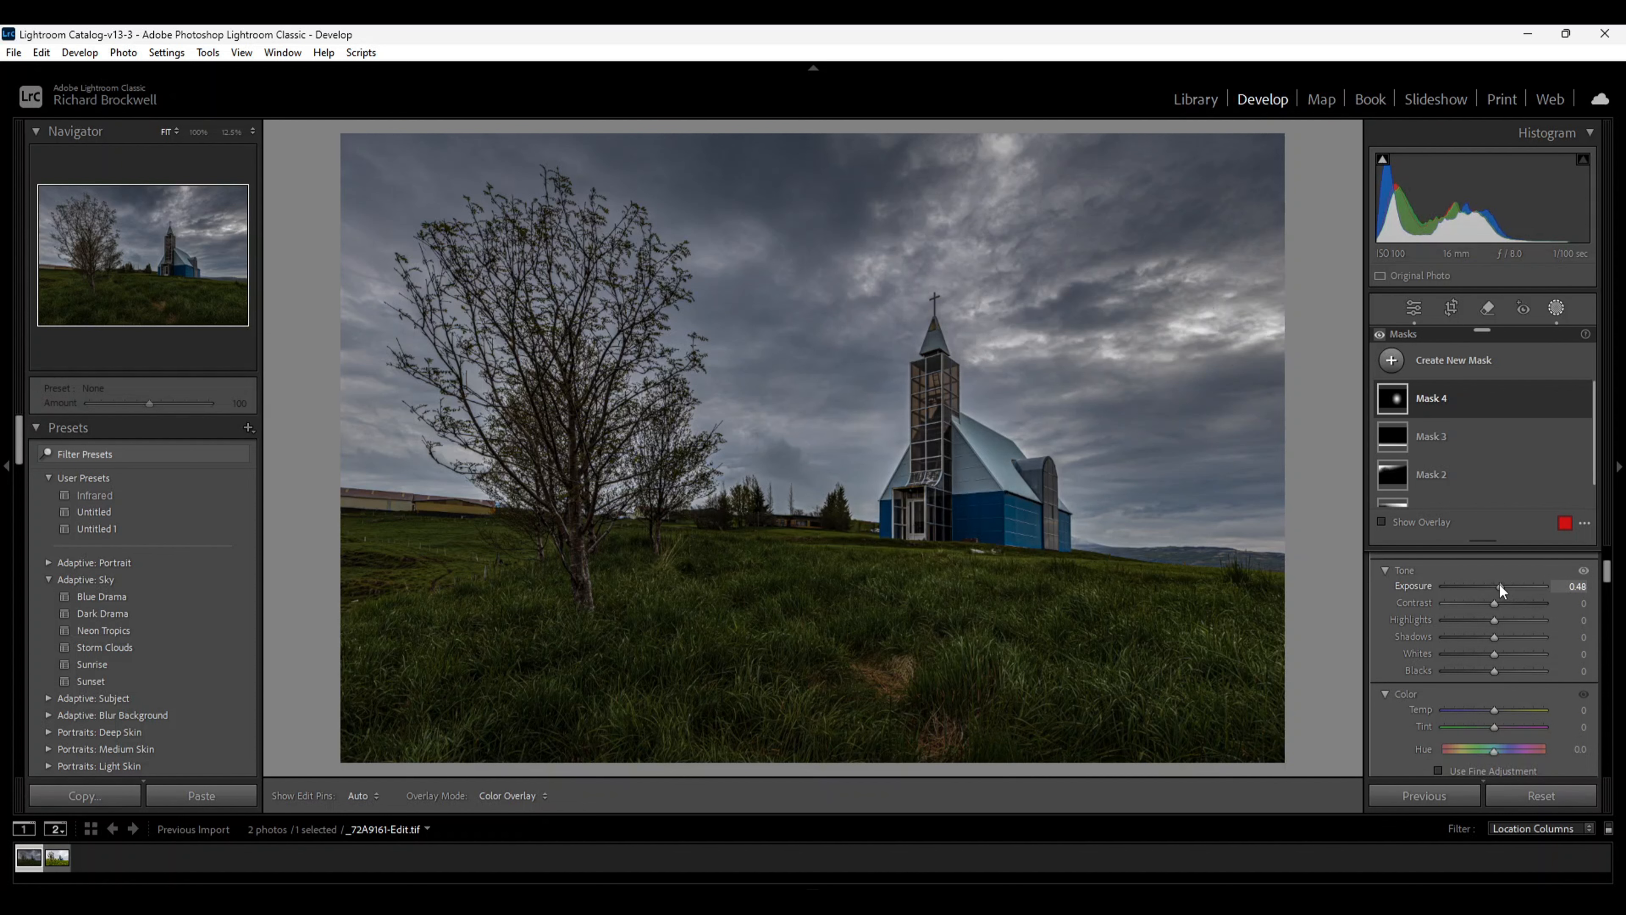
drag(1500, 584, 1499, 584)
click(1584, 572)
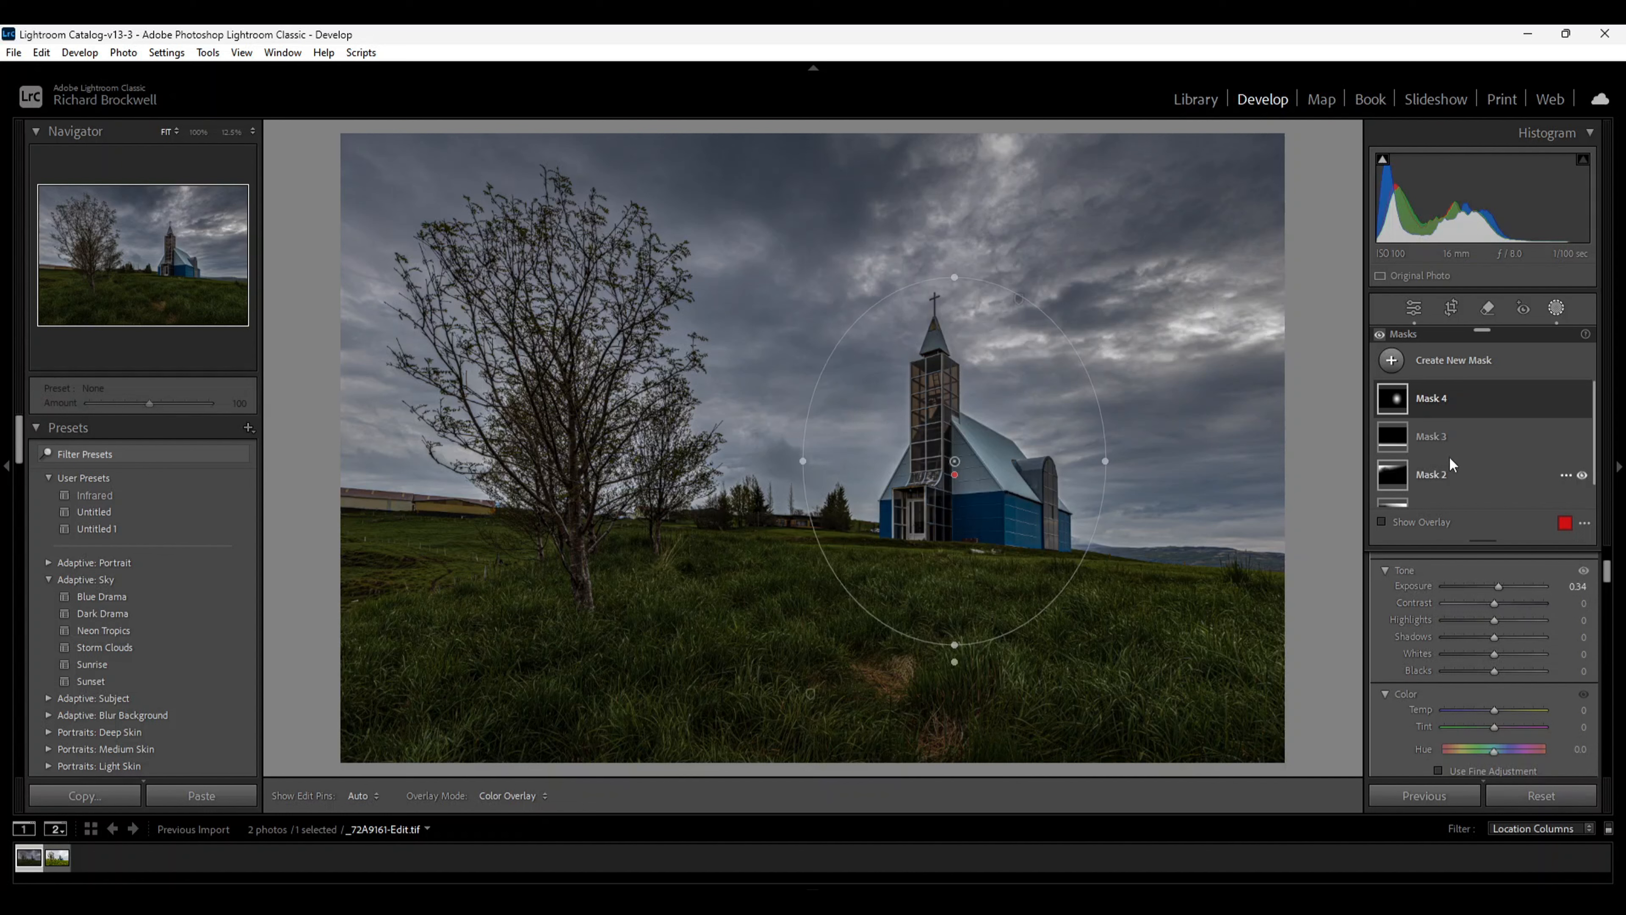
Add a wide, slightly tilted radial gradient mask over the grass in front of the church and set its shadows to 54
click(1391, 360)
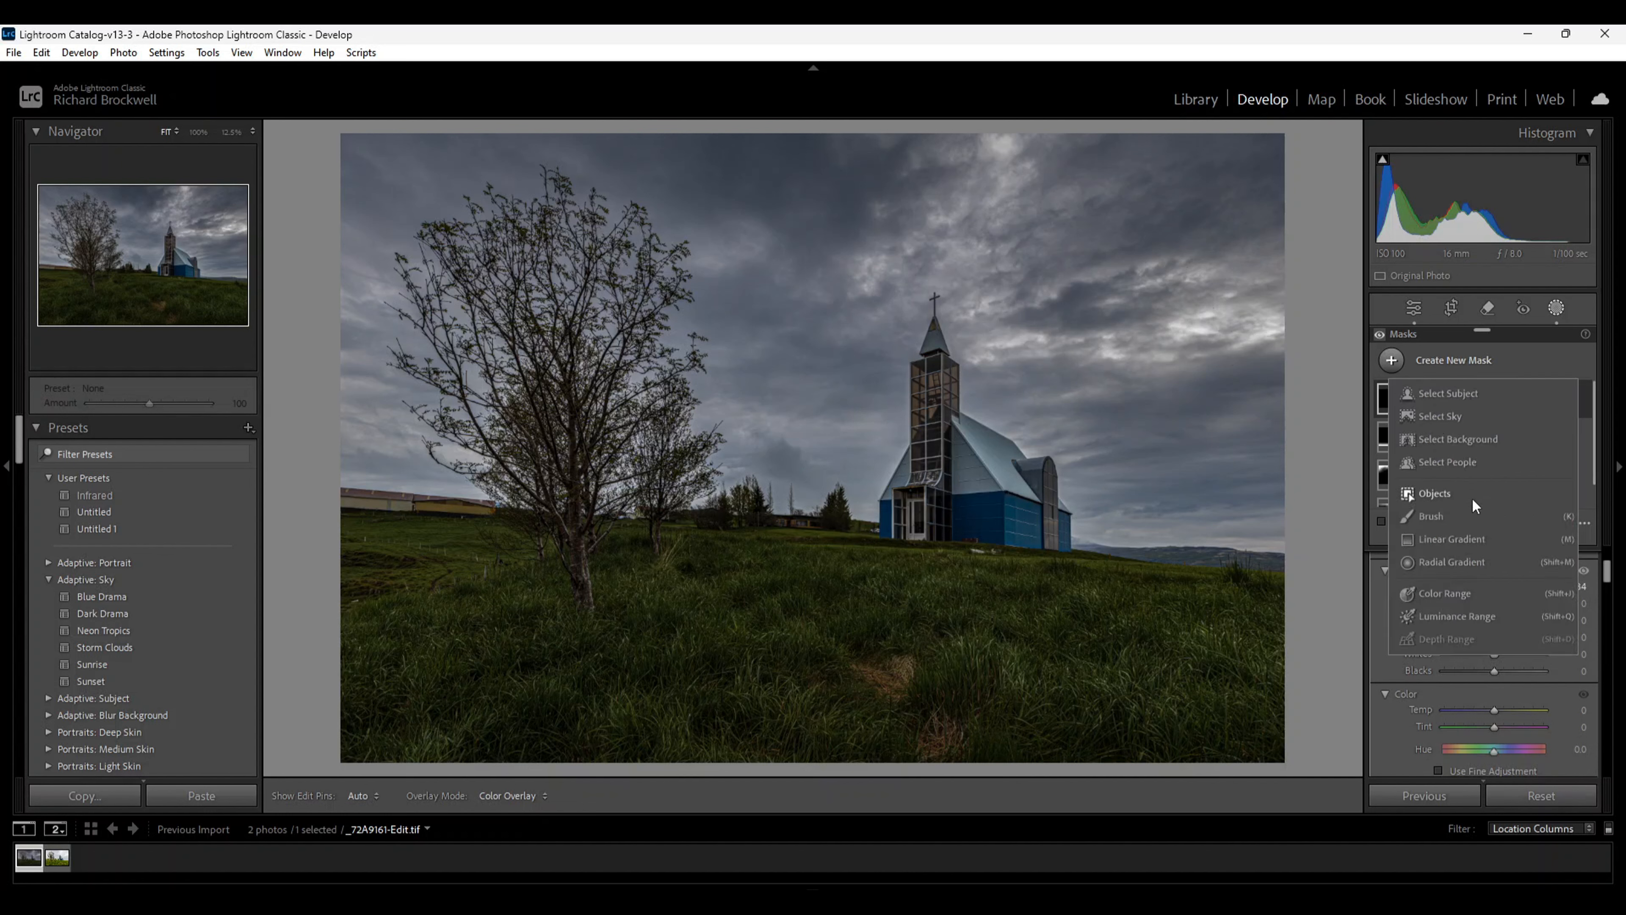
click(1441, 562)
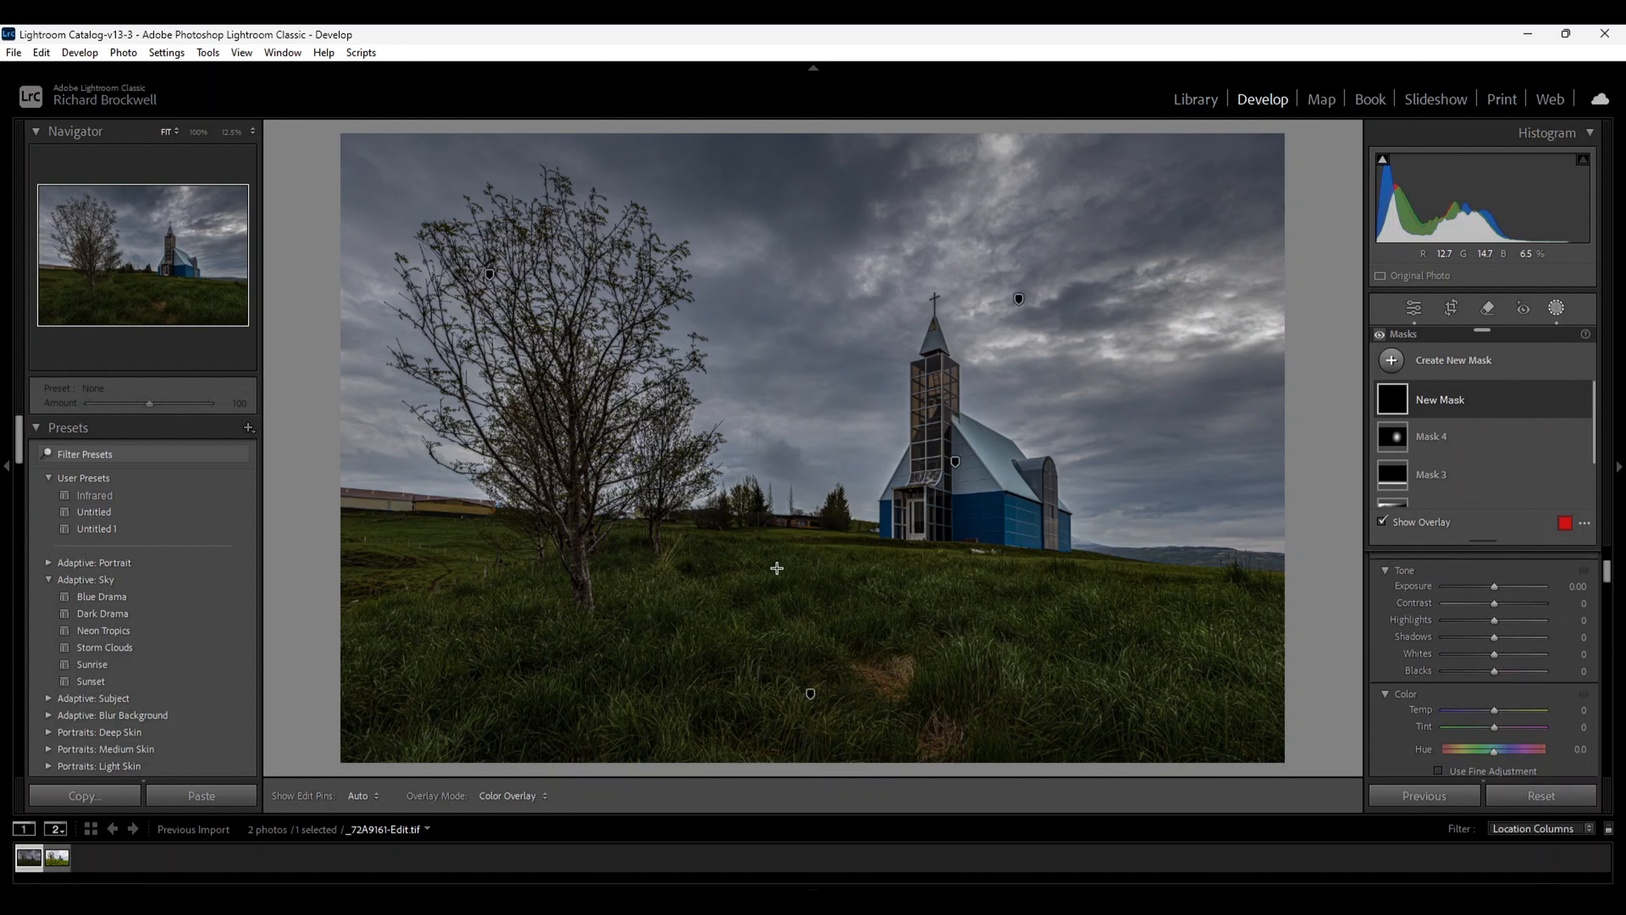
mouse_move(796, 576)
mouse_down()
mouse_move(939, 619)
mouse_move(1055, 622)
mouse_up()
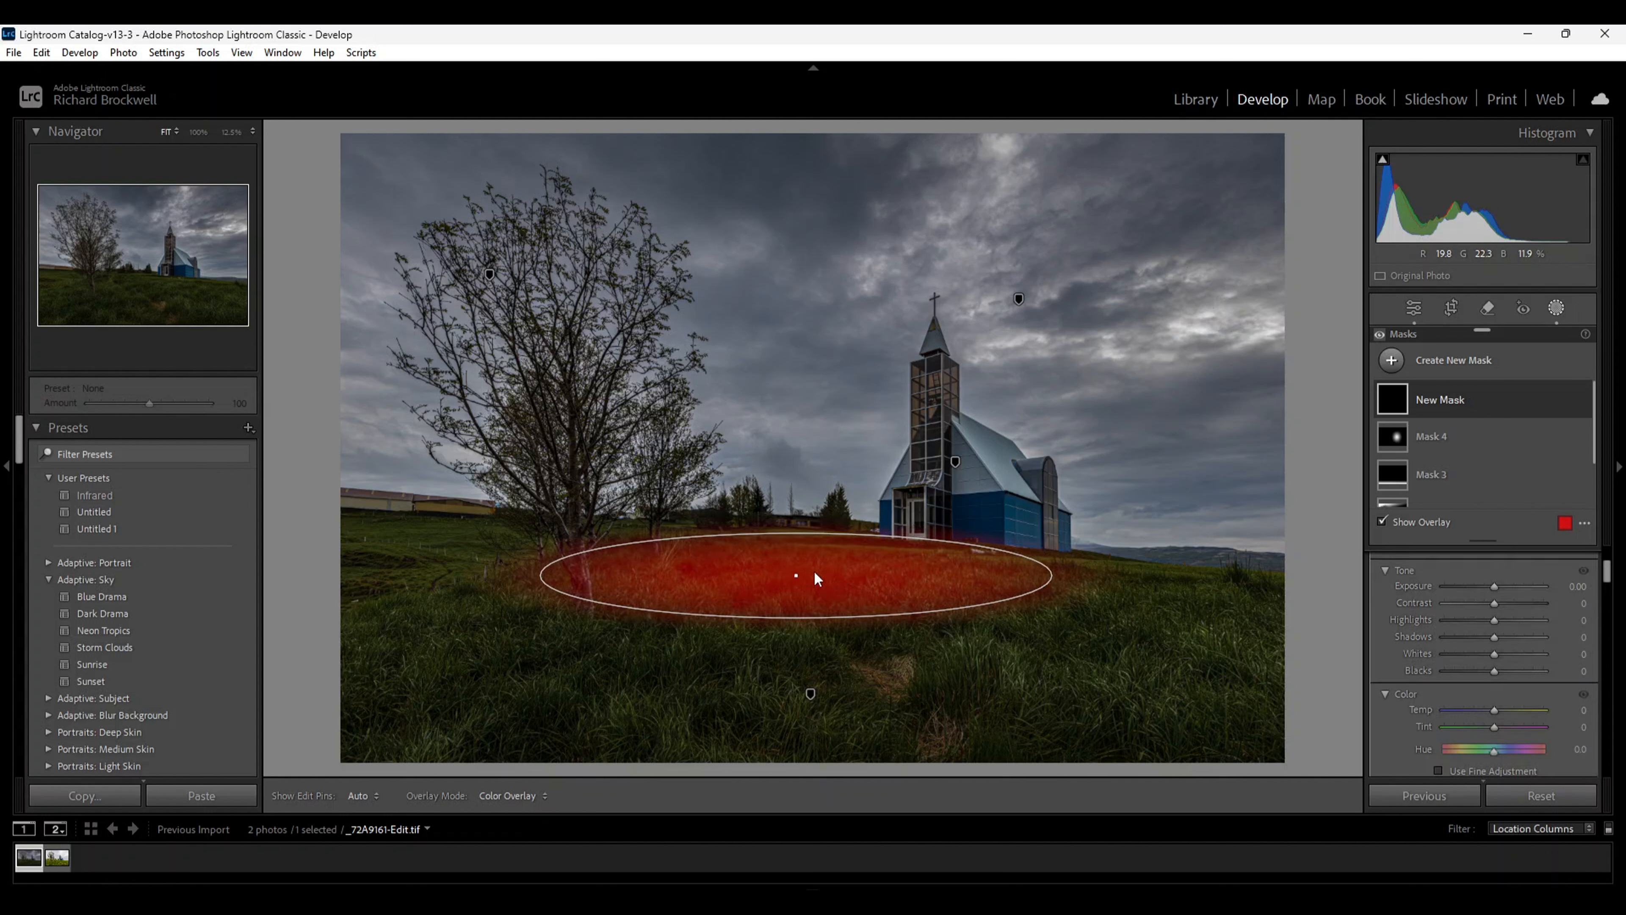
drag(801, 575, 922, 594)
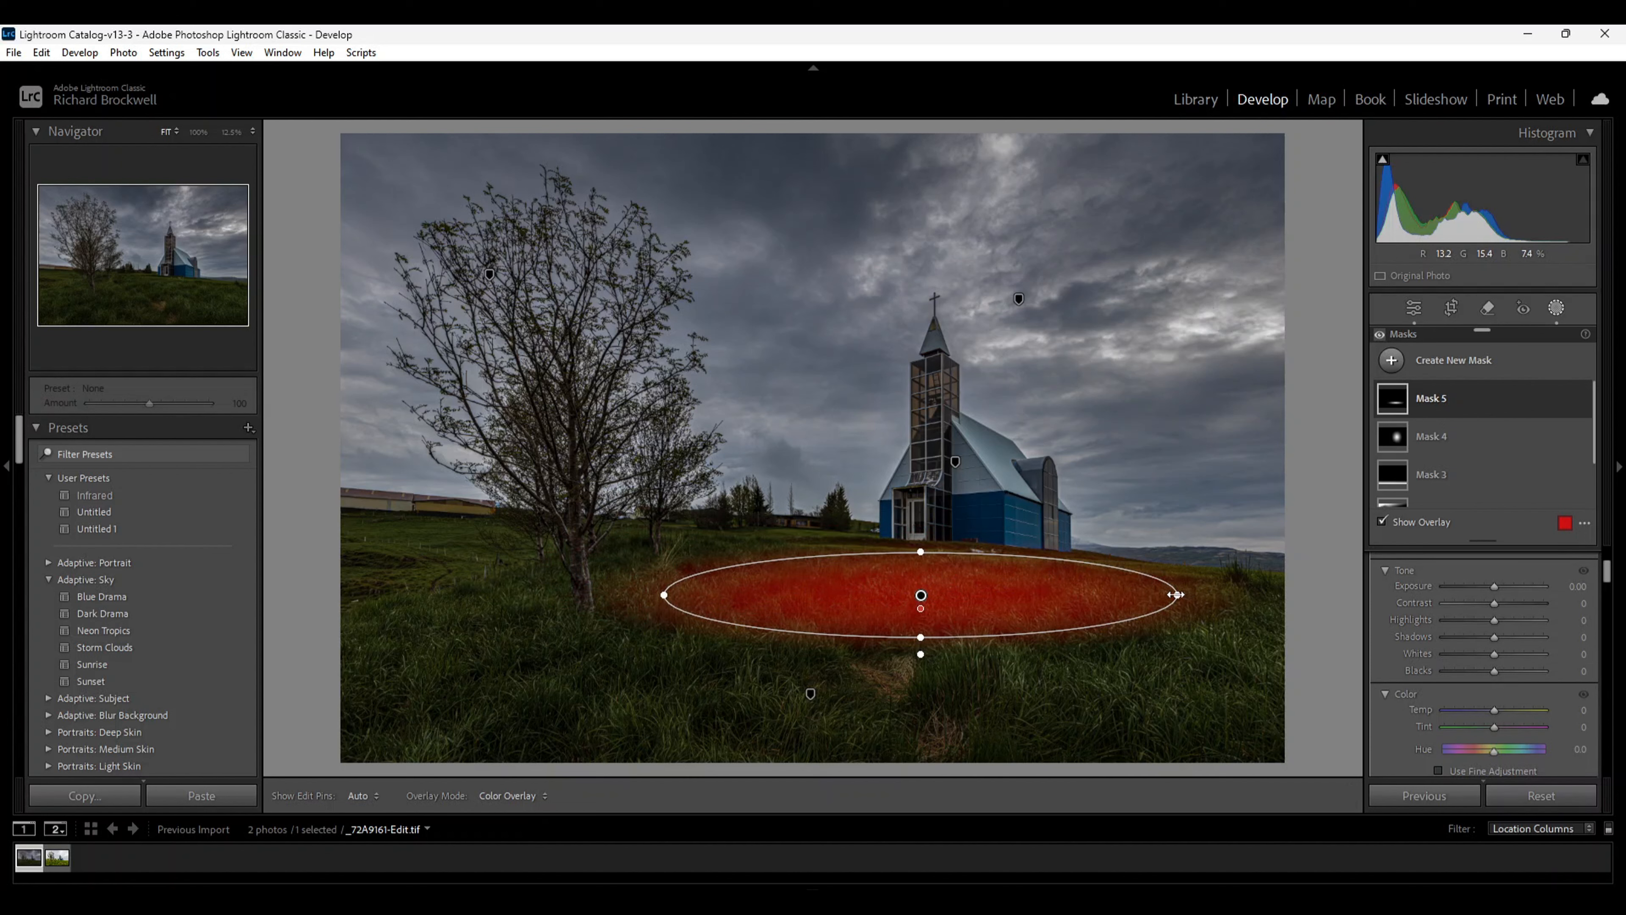
drag(1184, 595, 1253, 622)
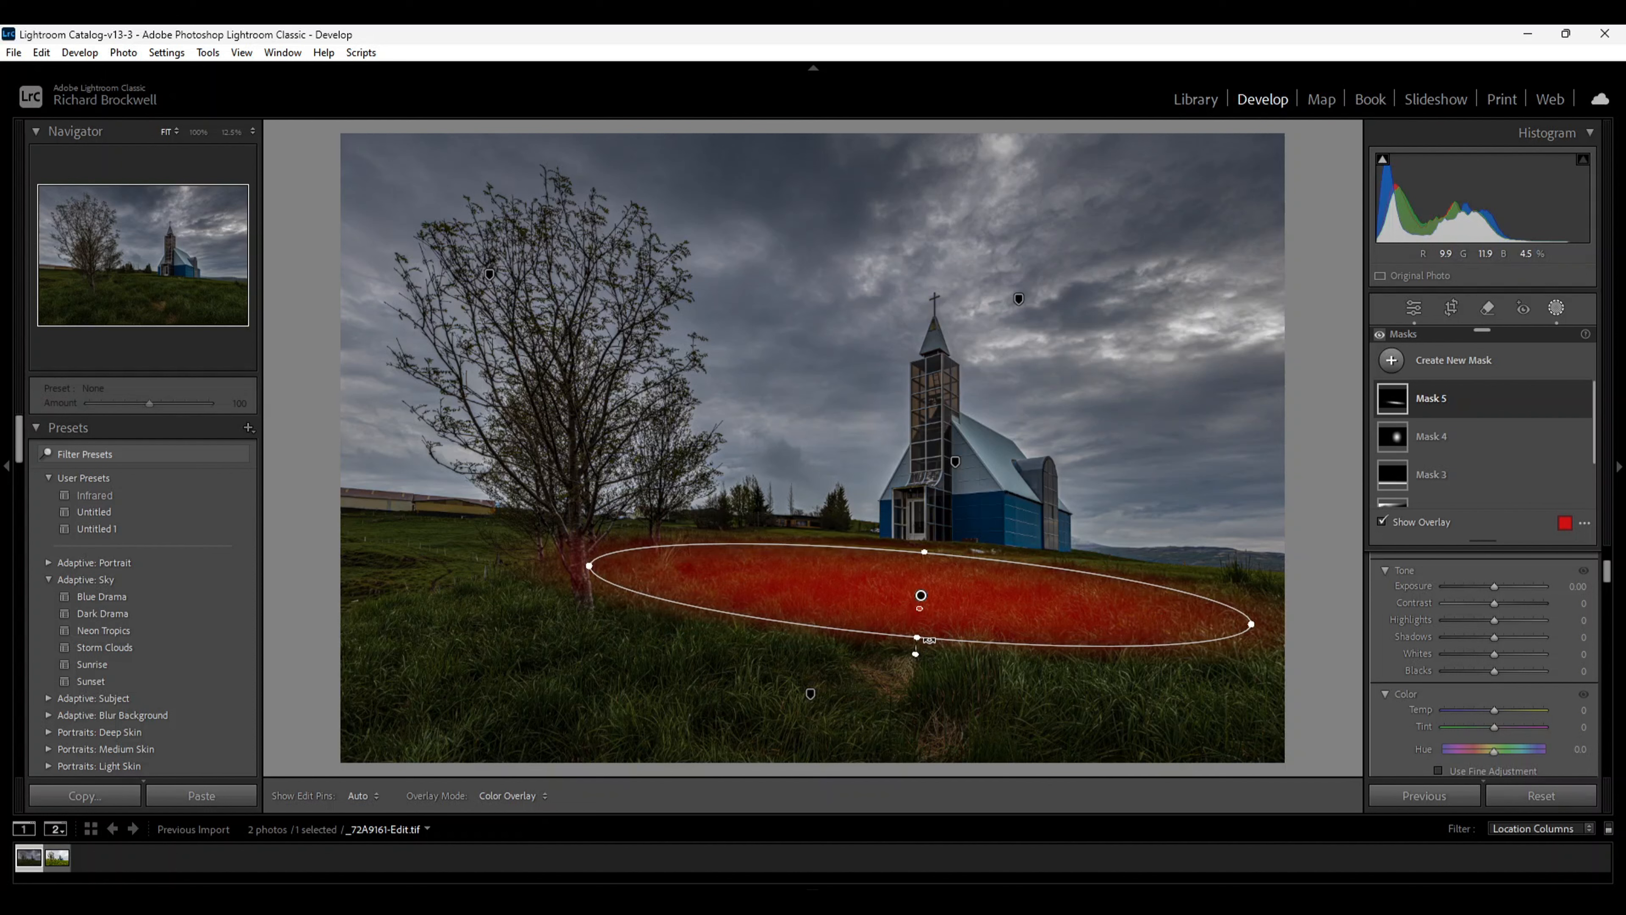
drag(918, 636, 917, 641)
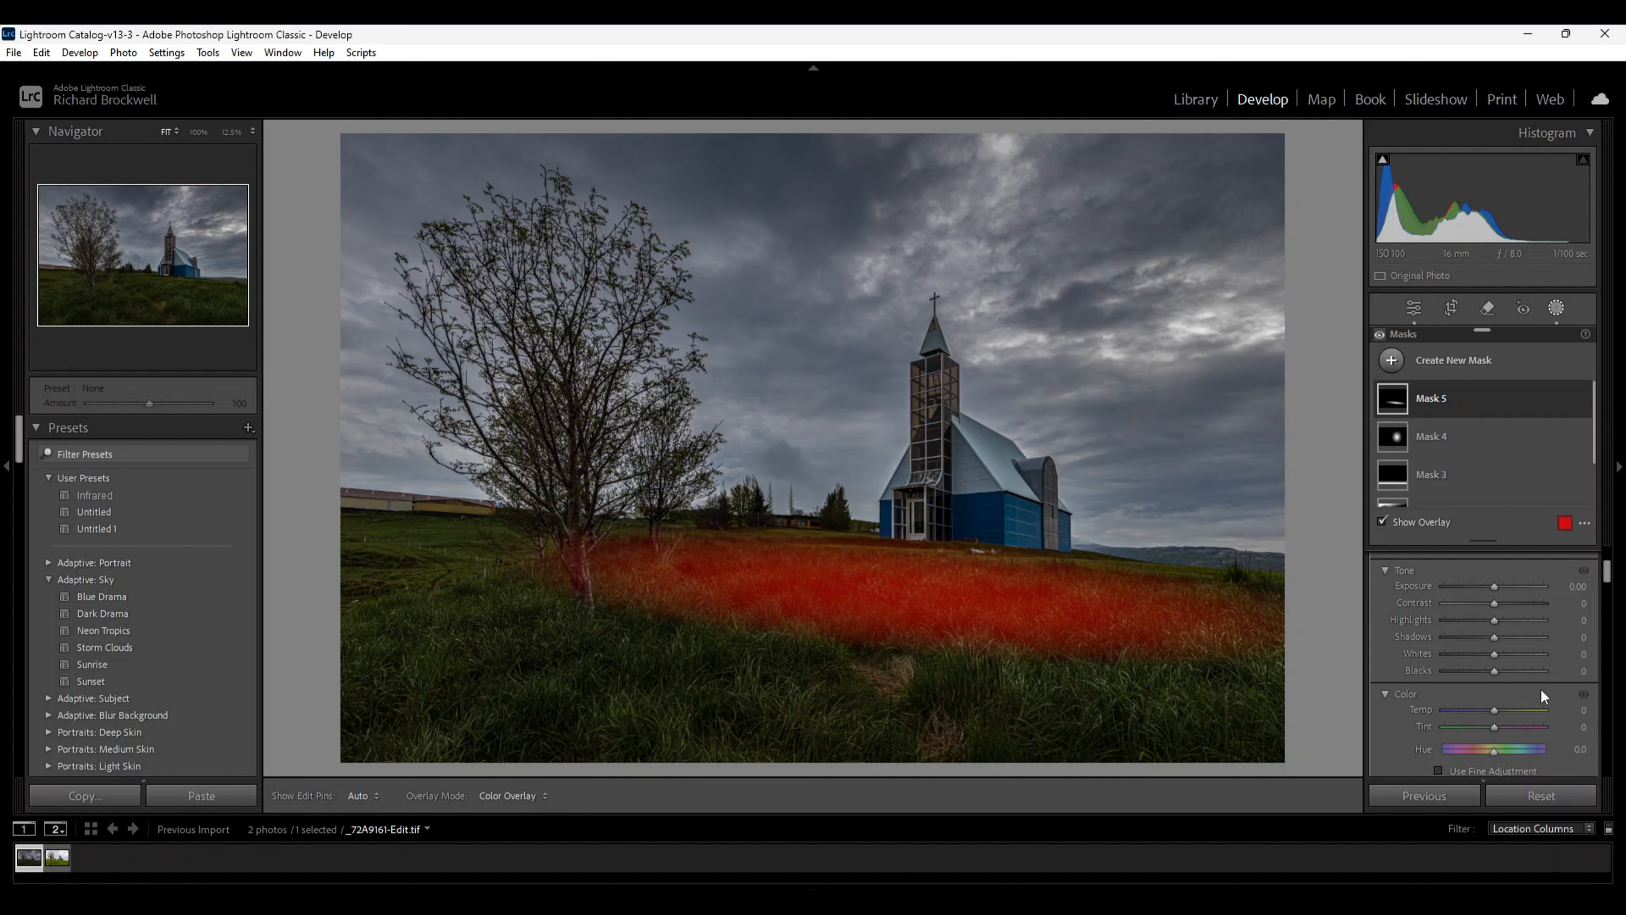
key(o)
drag(1495, 637, 1512, 646)
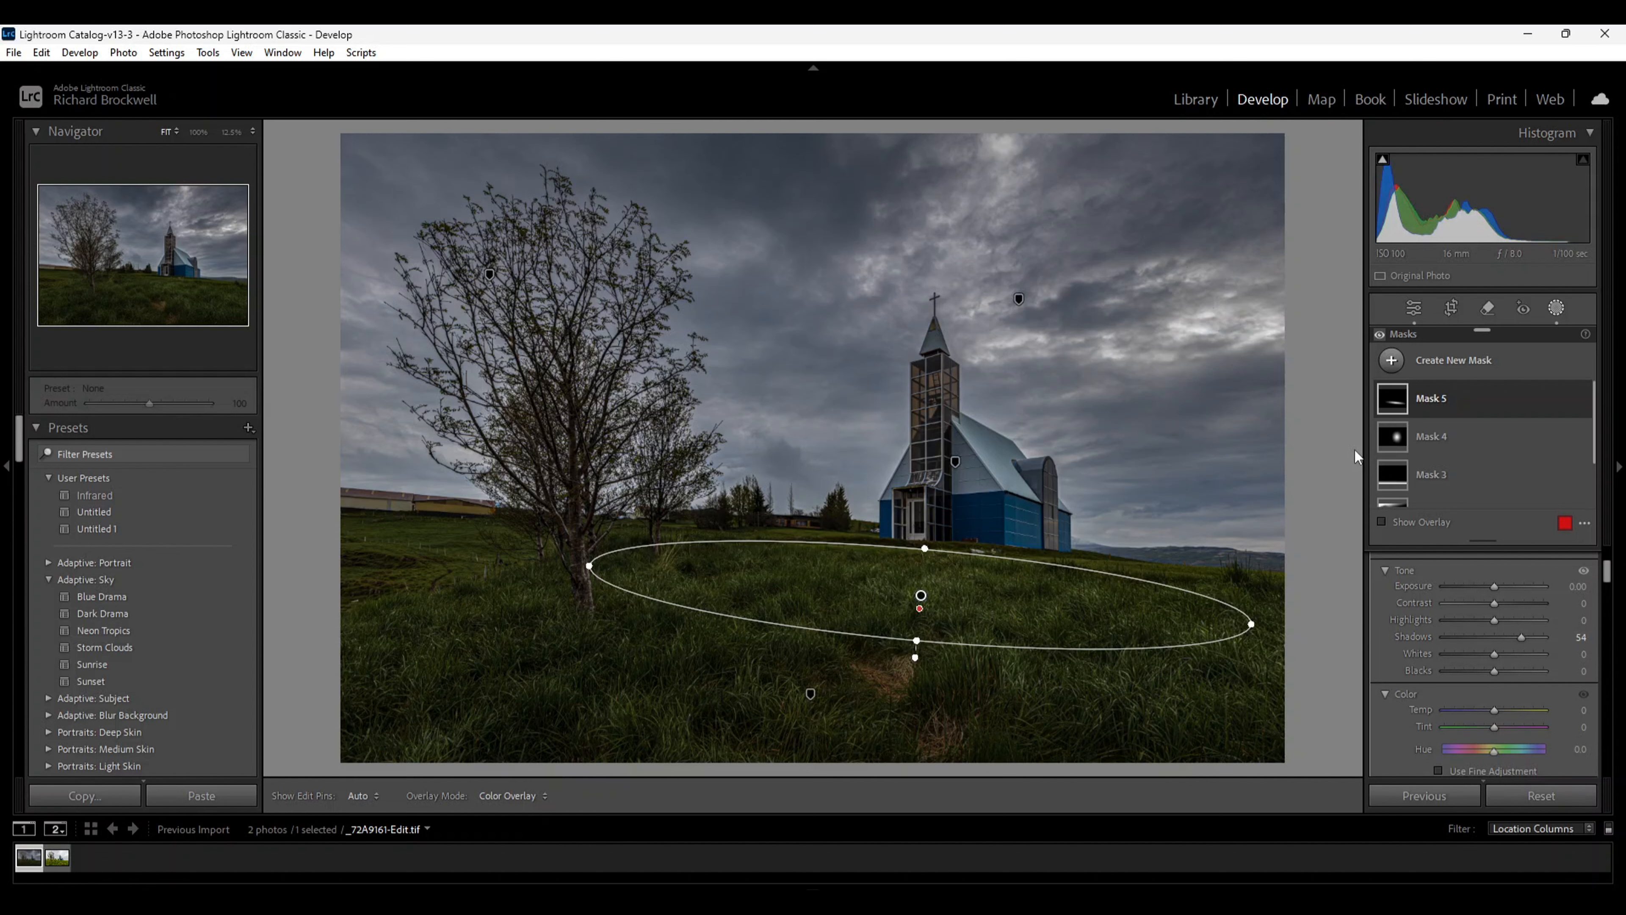
Add a large radial gradient mask around the photo's centre, covering most of the frame apart from the corners
click(1391, 361)
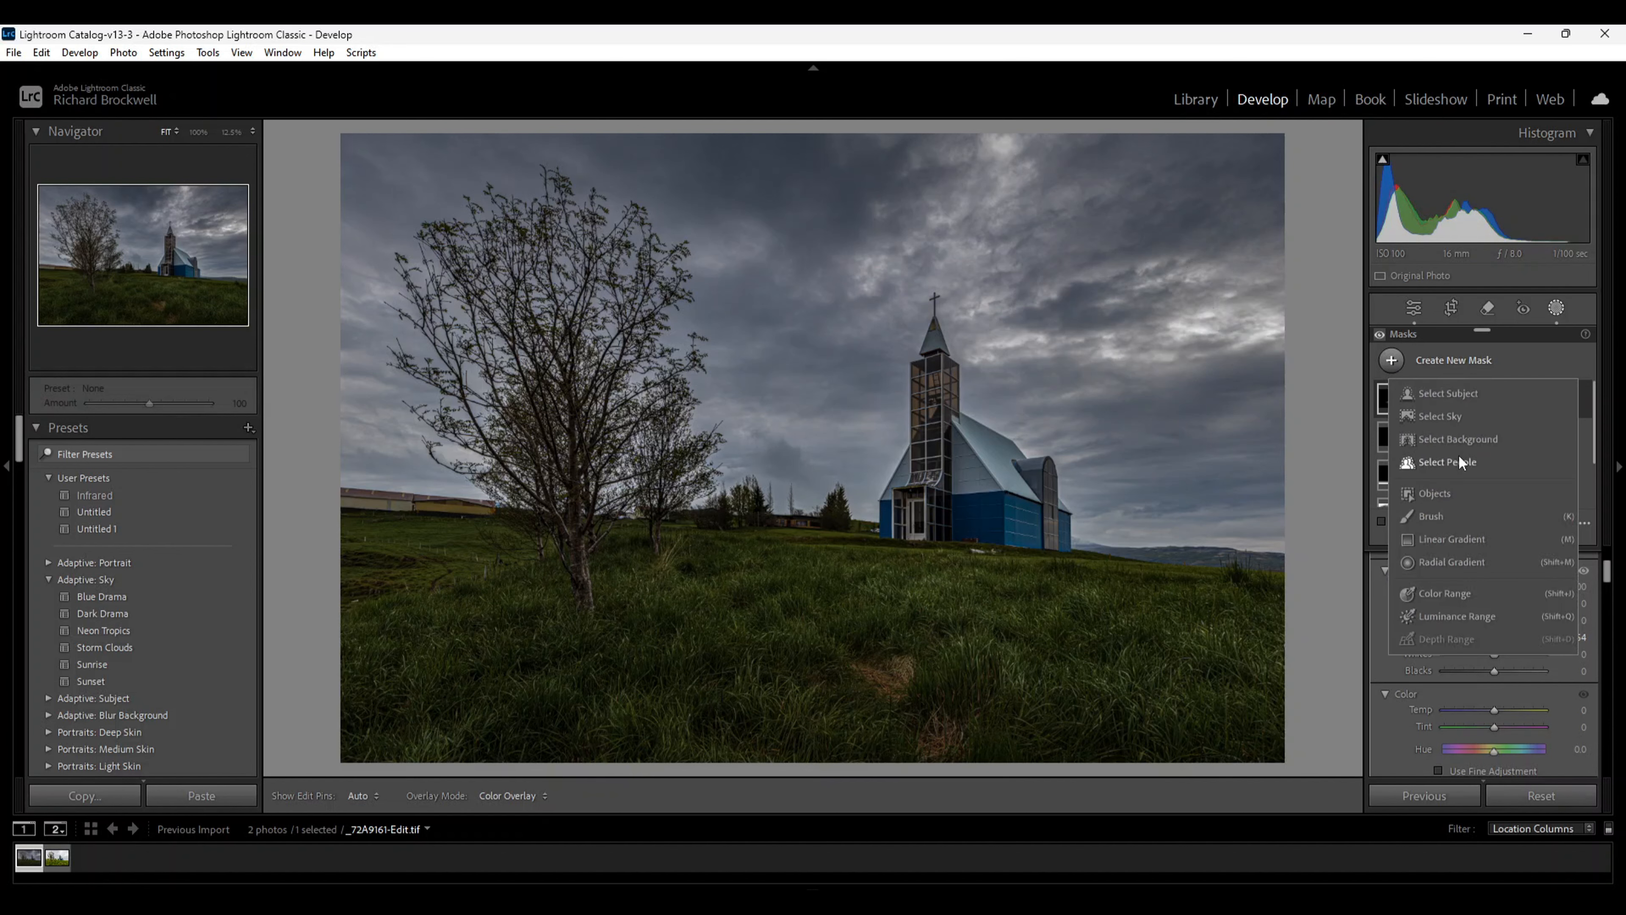
click(1436, 560)
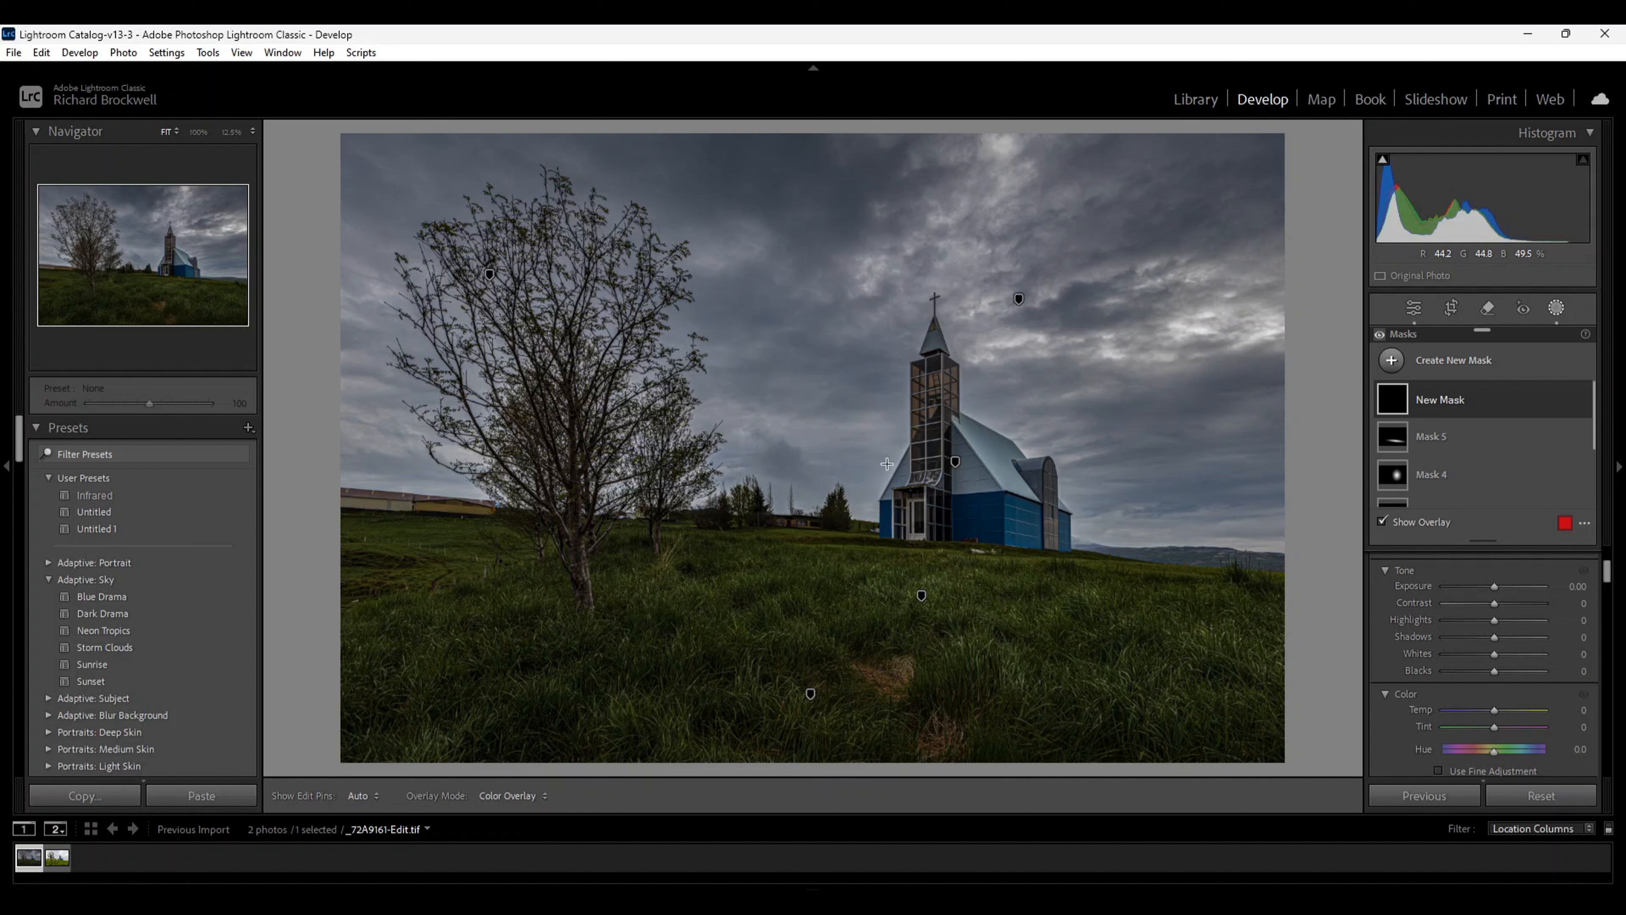
drag(821, 454, 1269, 754)
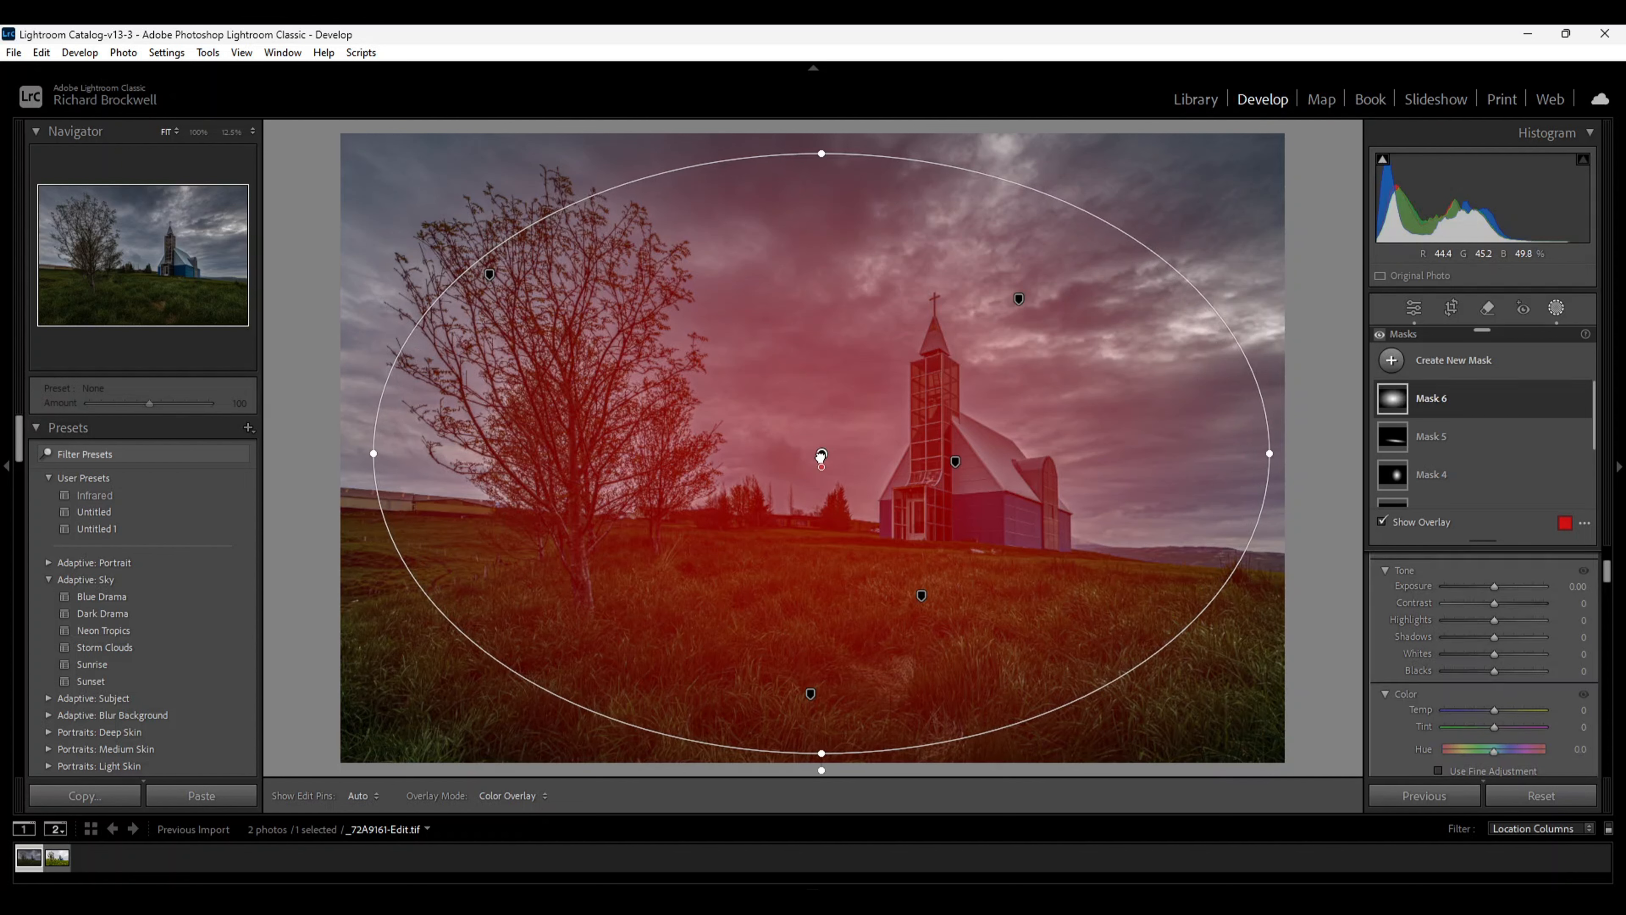
Shift the large radial mask slightly left and invert it to target the photo's outer areas
drag(822, 452, 809, 453)
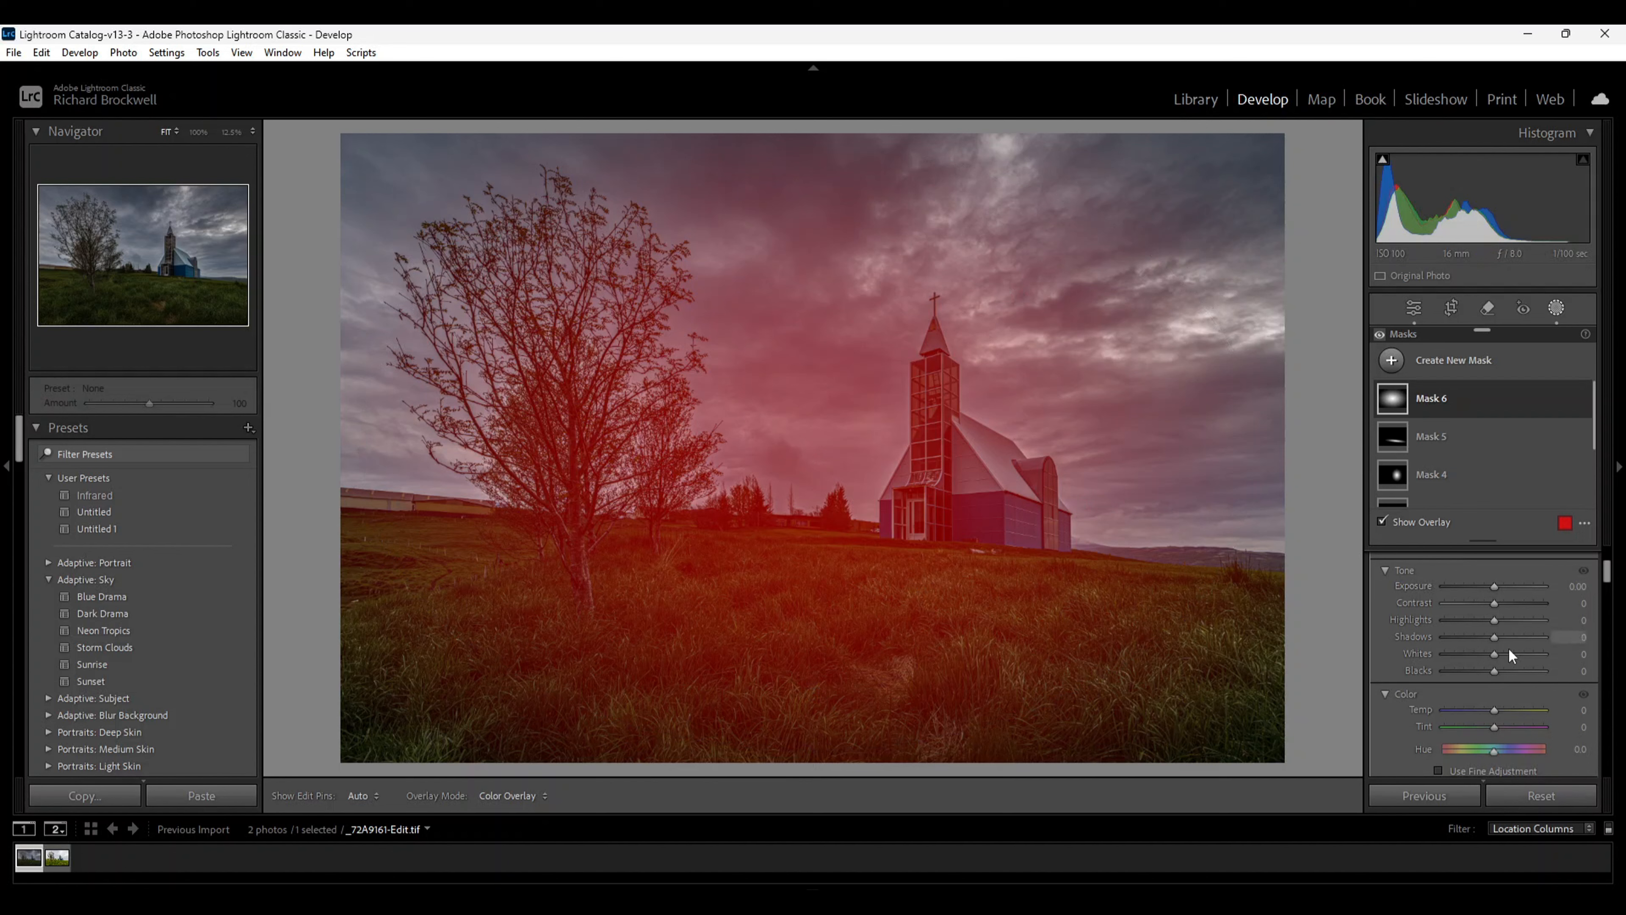
scroll(1514, 644, down, 2)
scroll(1514, 644, up, 3)
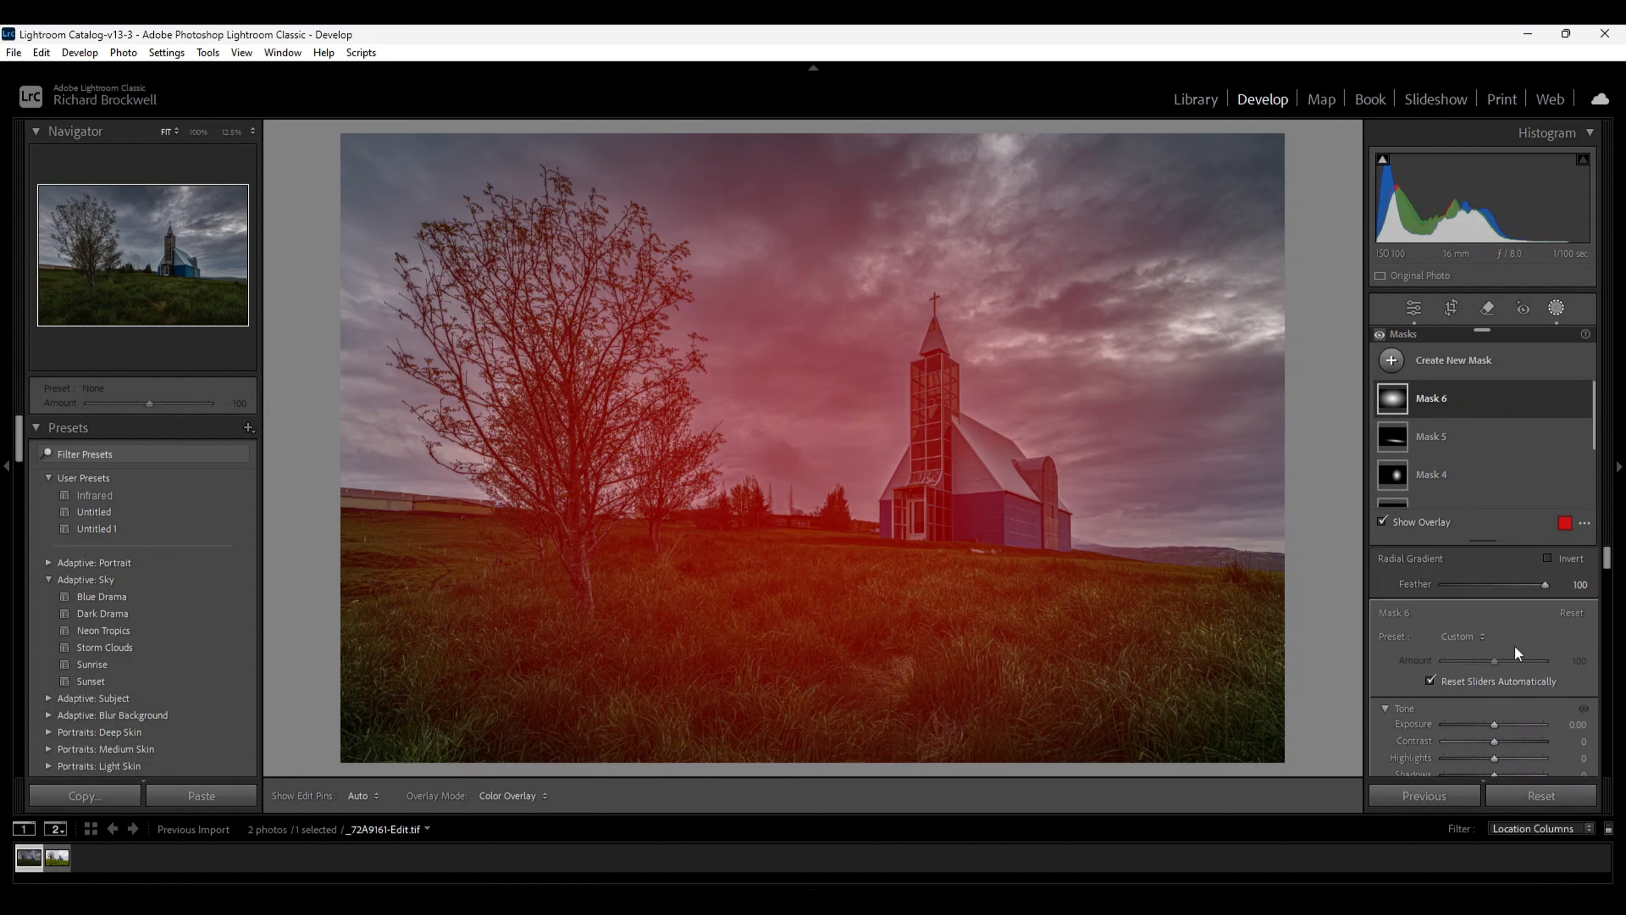
click(1547, 558)
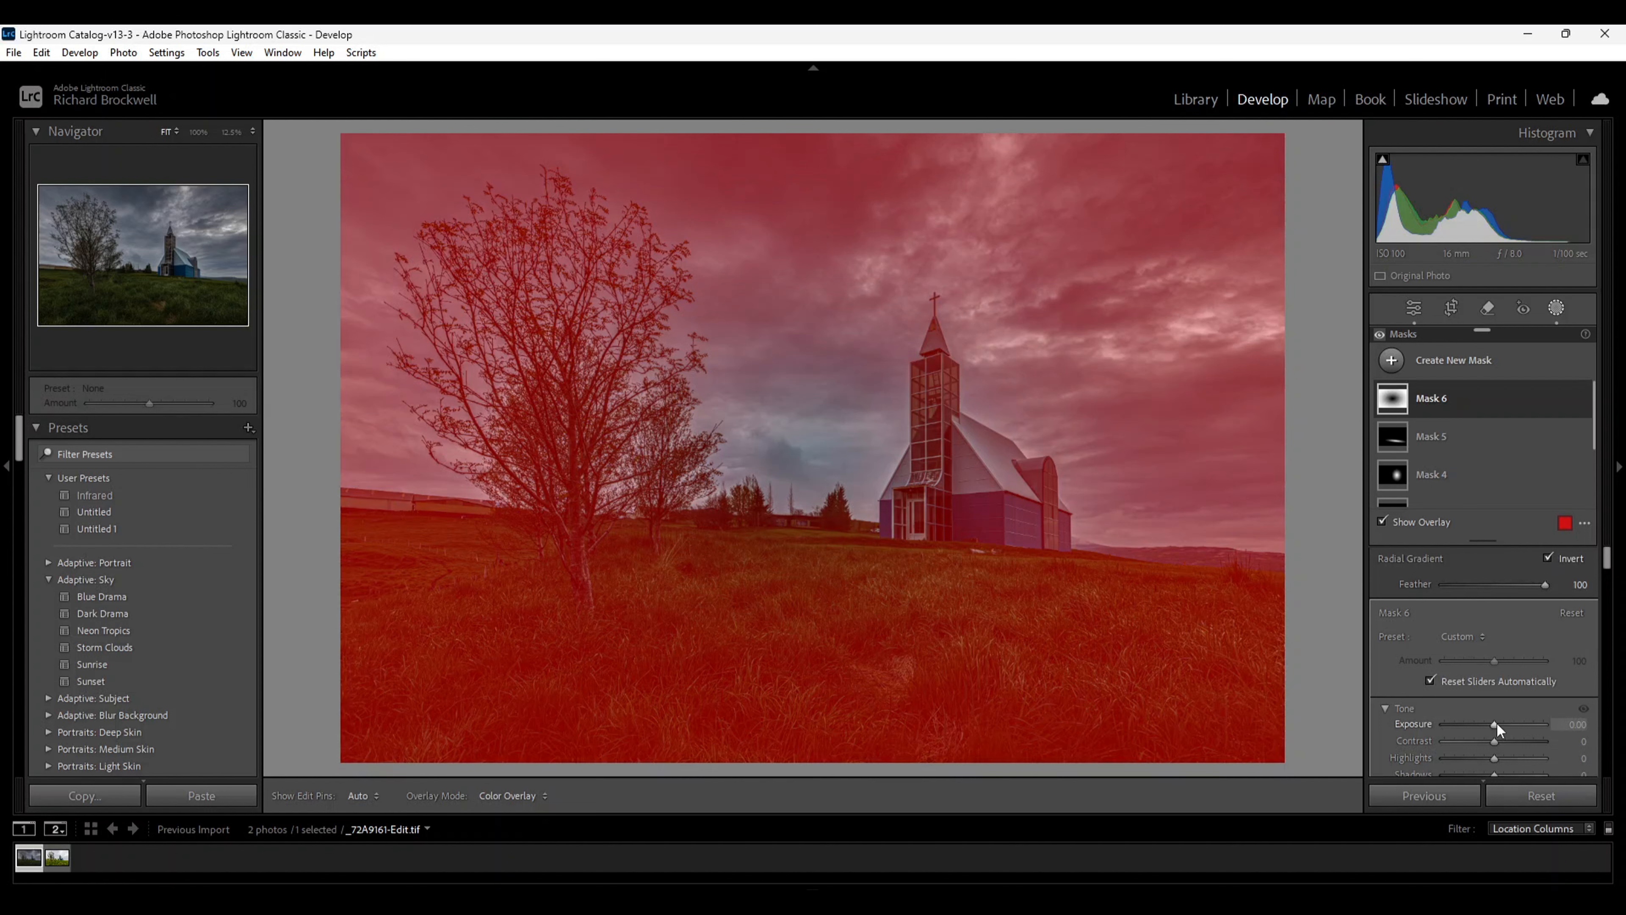
Hide the mask overlay and darken the surroundings by setting the inverted radial mask's exposure to -0.47
key(o)
drag(1496, 729, 1489, 724)
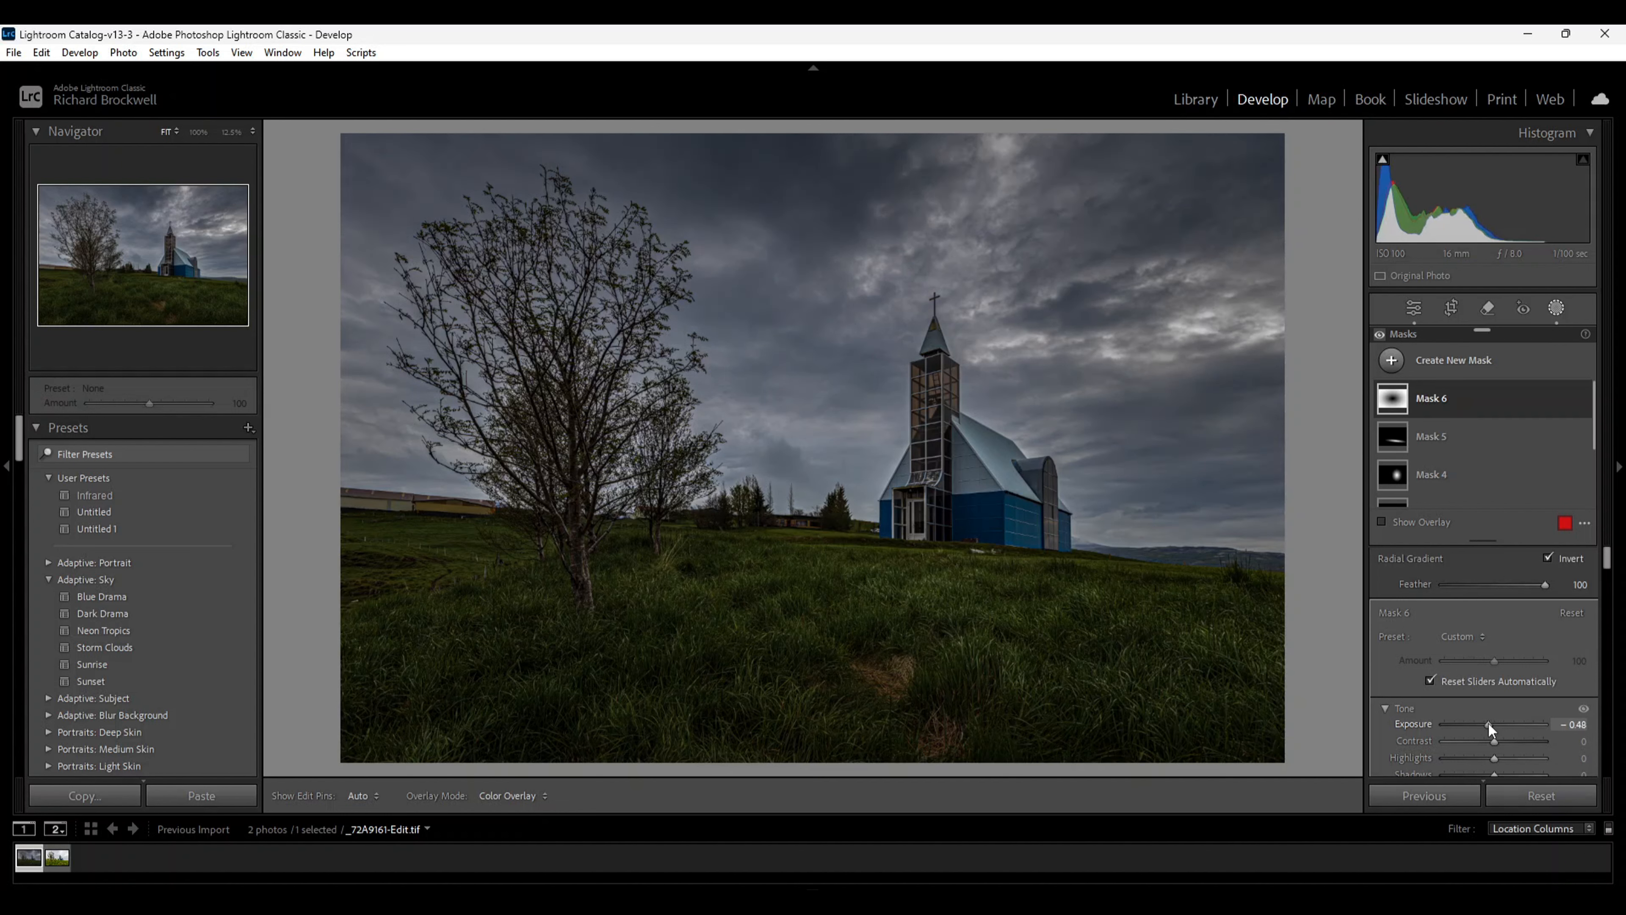
drag(1489, 723, 1490, 724)
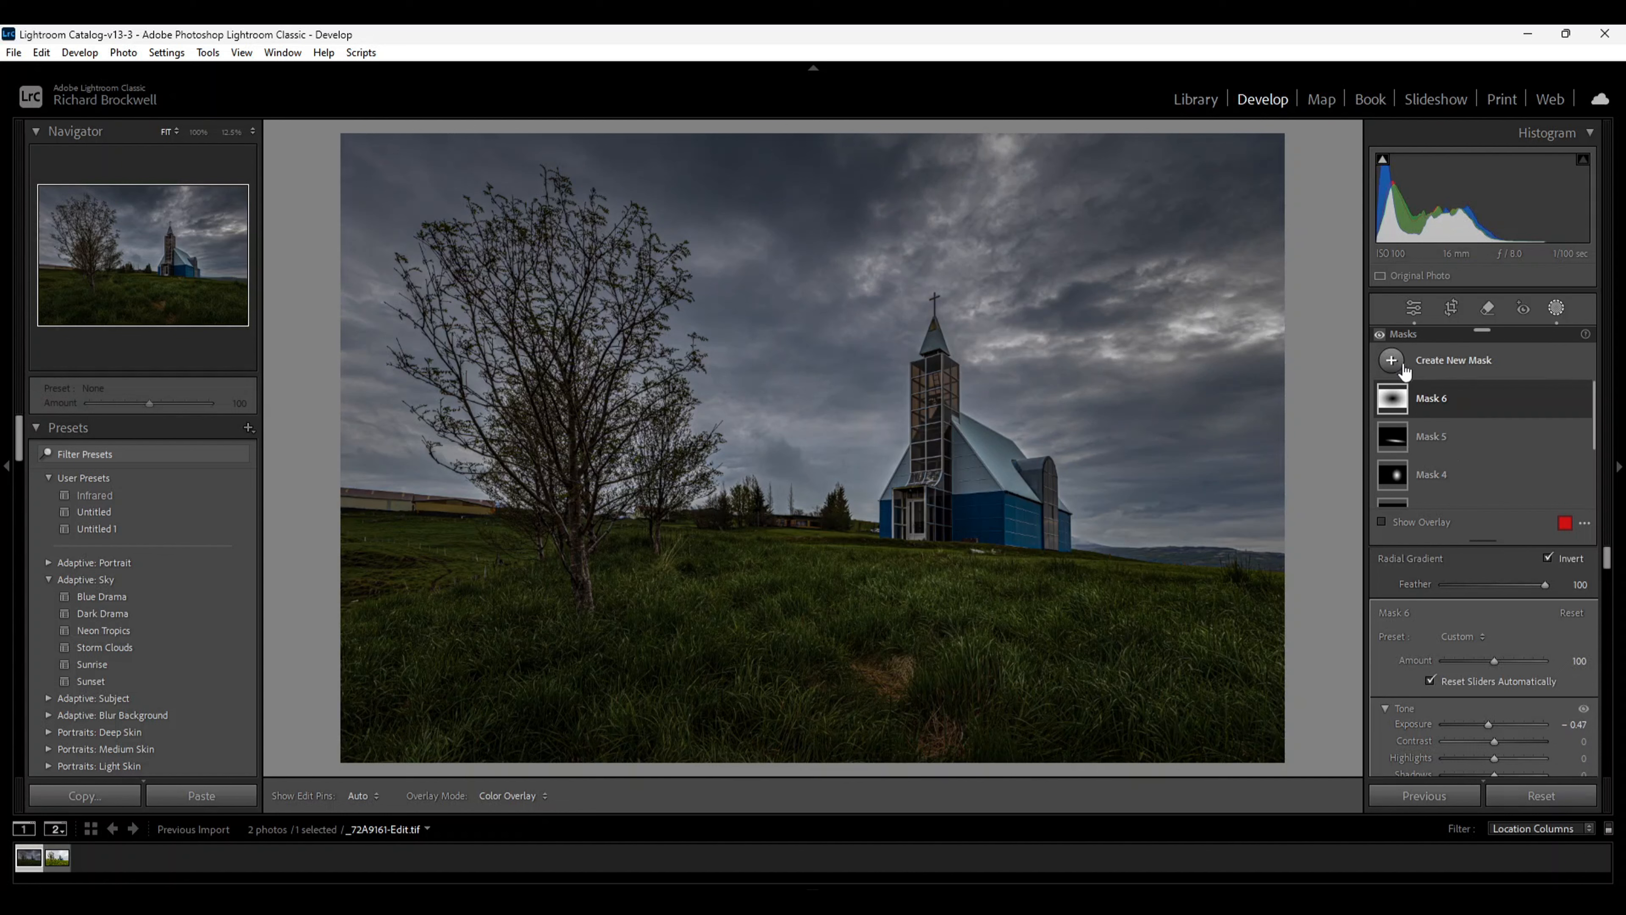
Return to the global Basic adjustments and set the photo's overall exposure to -1.05
click(1414, 308)
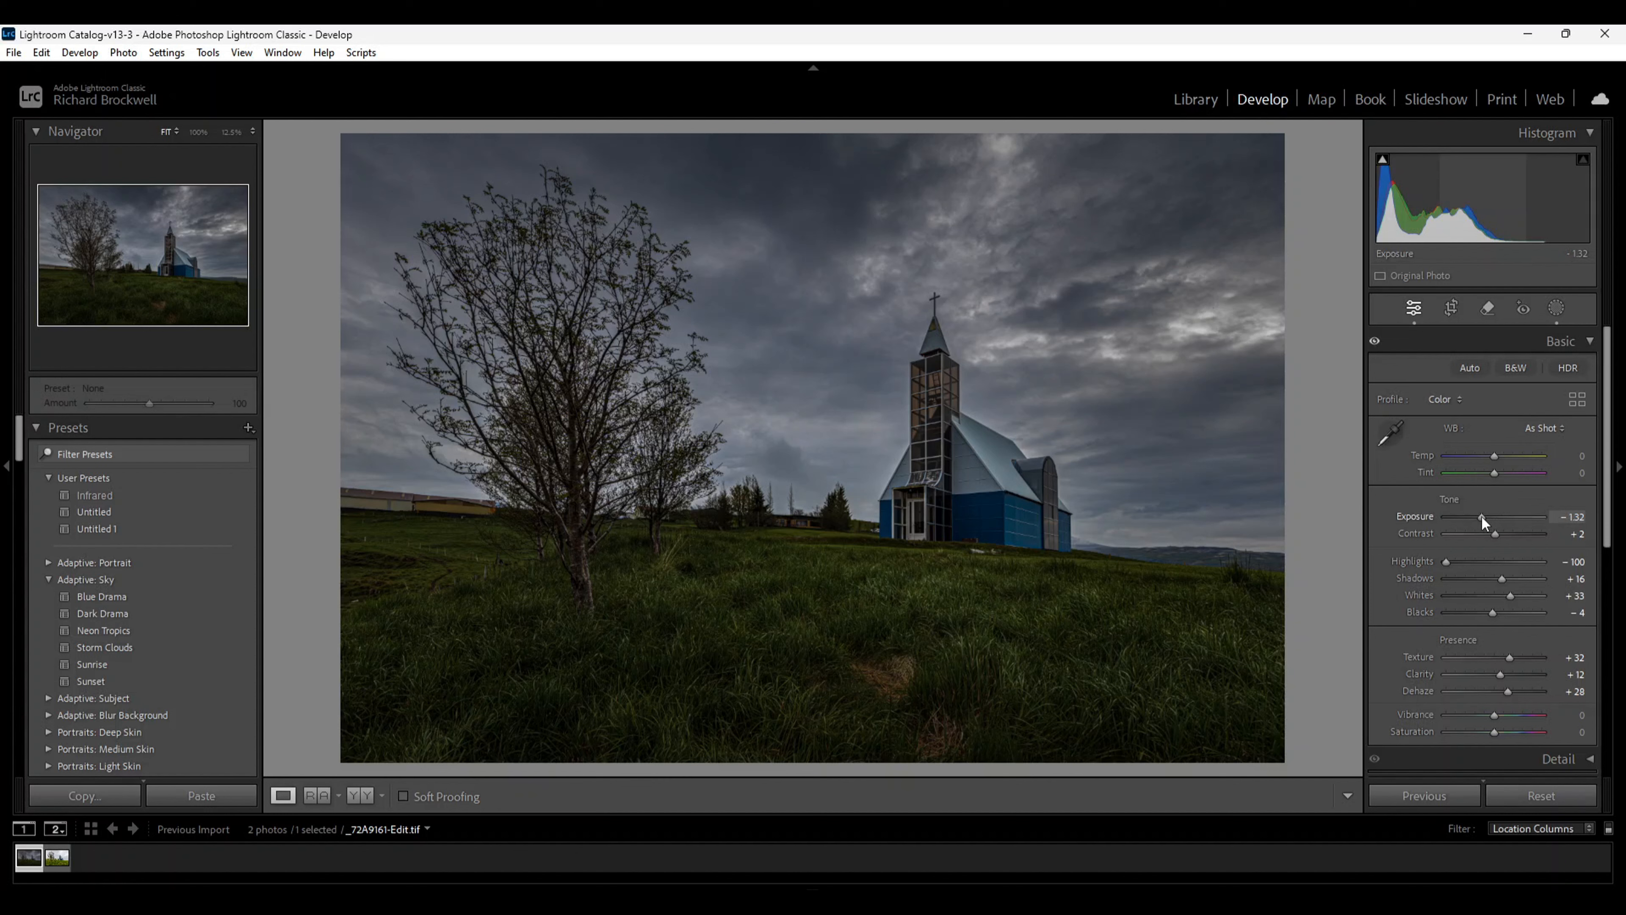
drag(1482, 515, 1482, 516)
drag(1483, 516, 1485, 516)
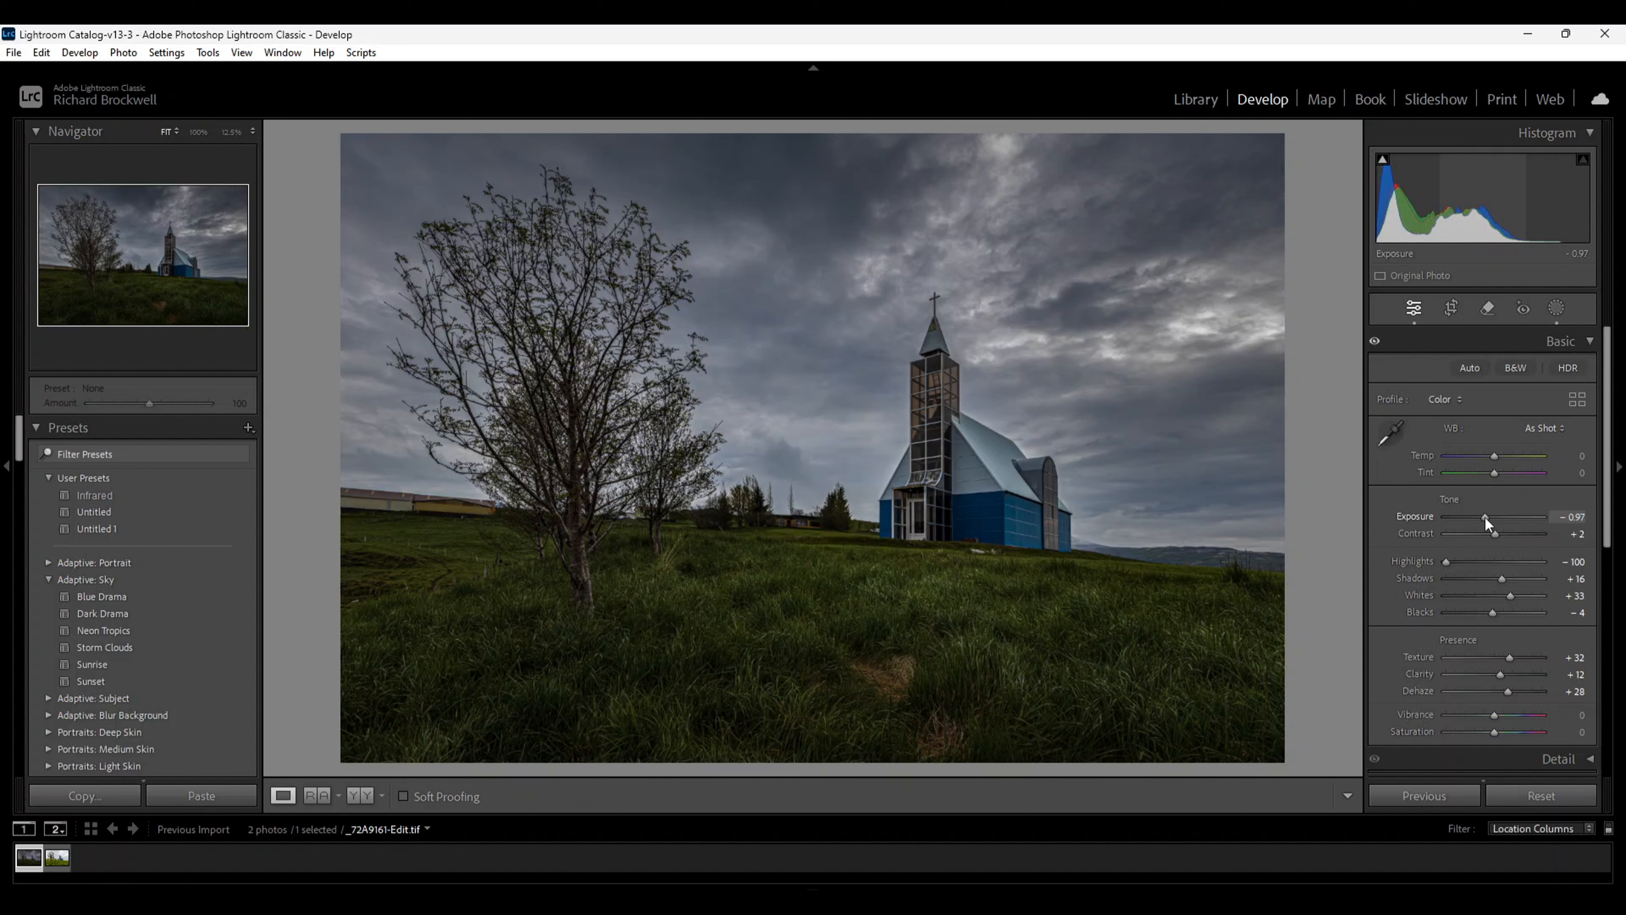
drag(1485, 516, 1484, 516)
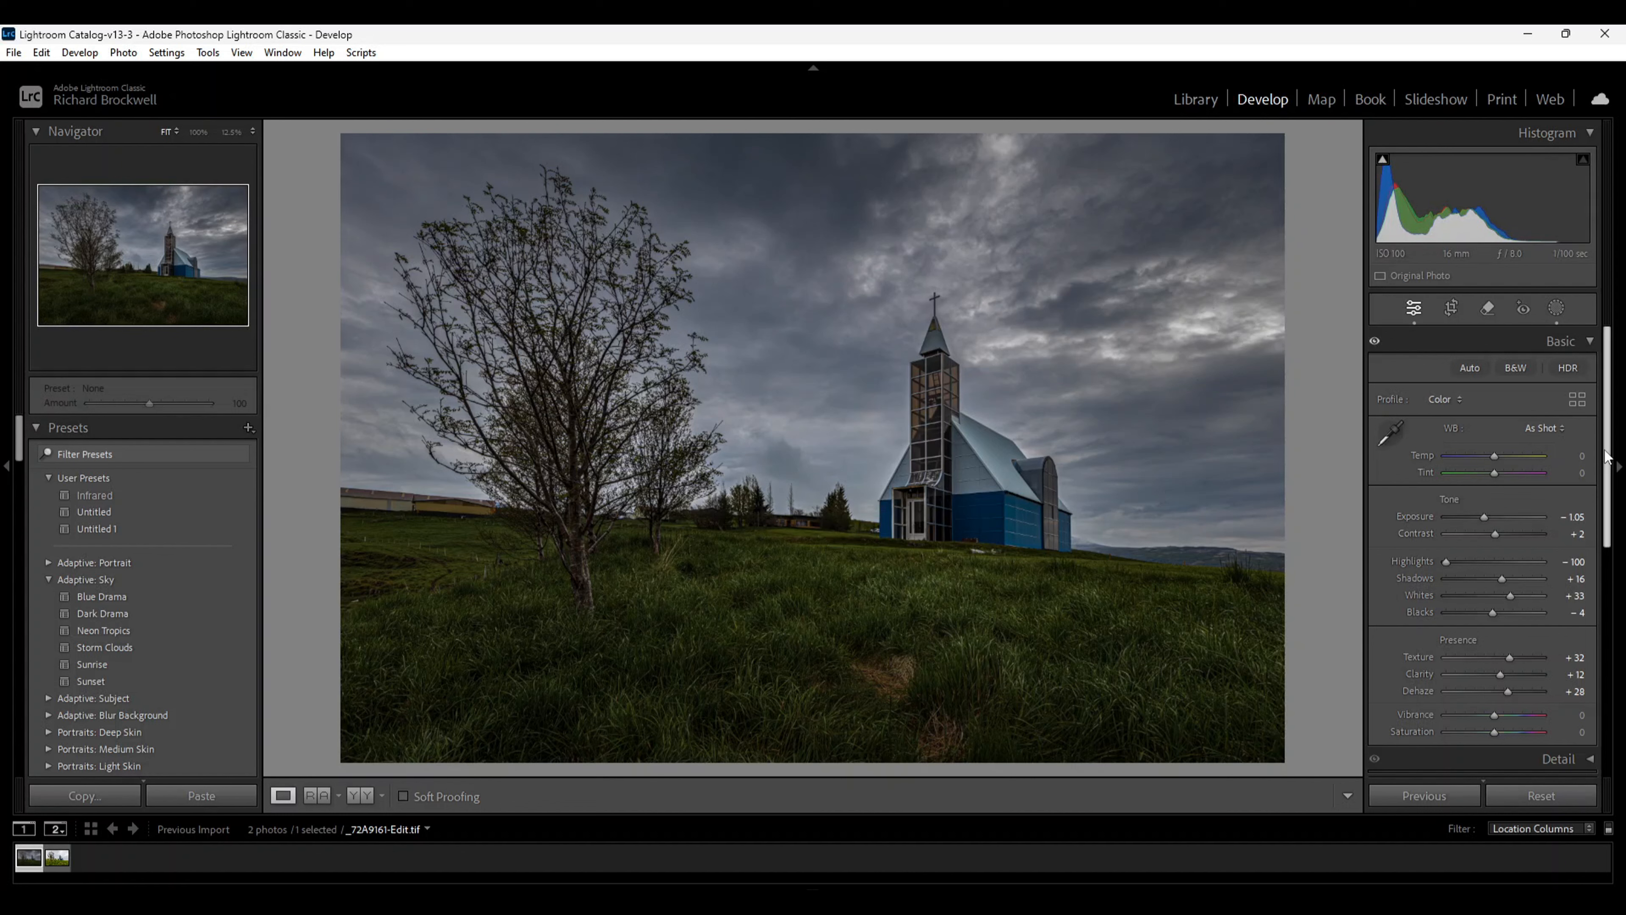
Raise the tone curve's Darks region to +6 and return to the Basic adjustments
click(1593, 340)
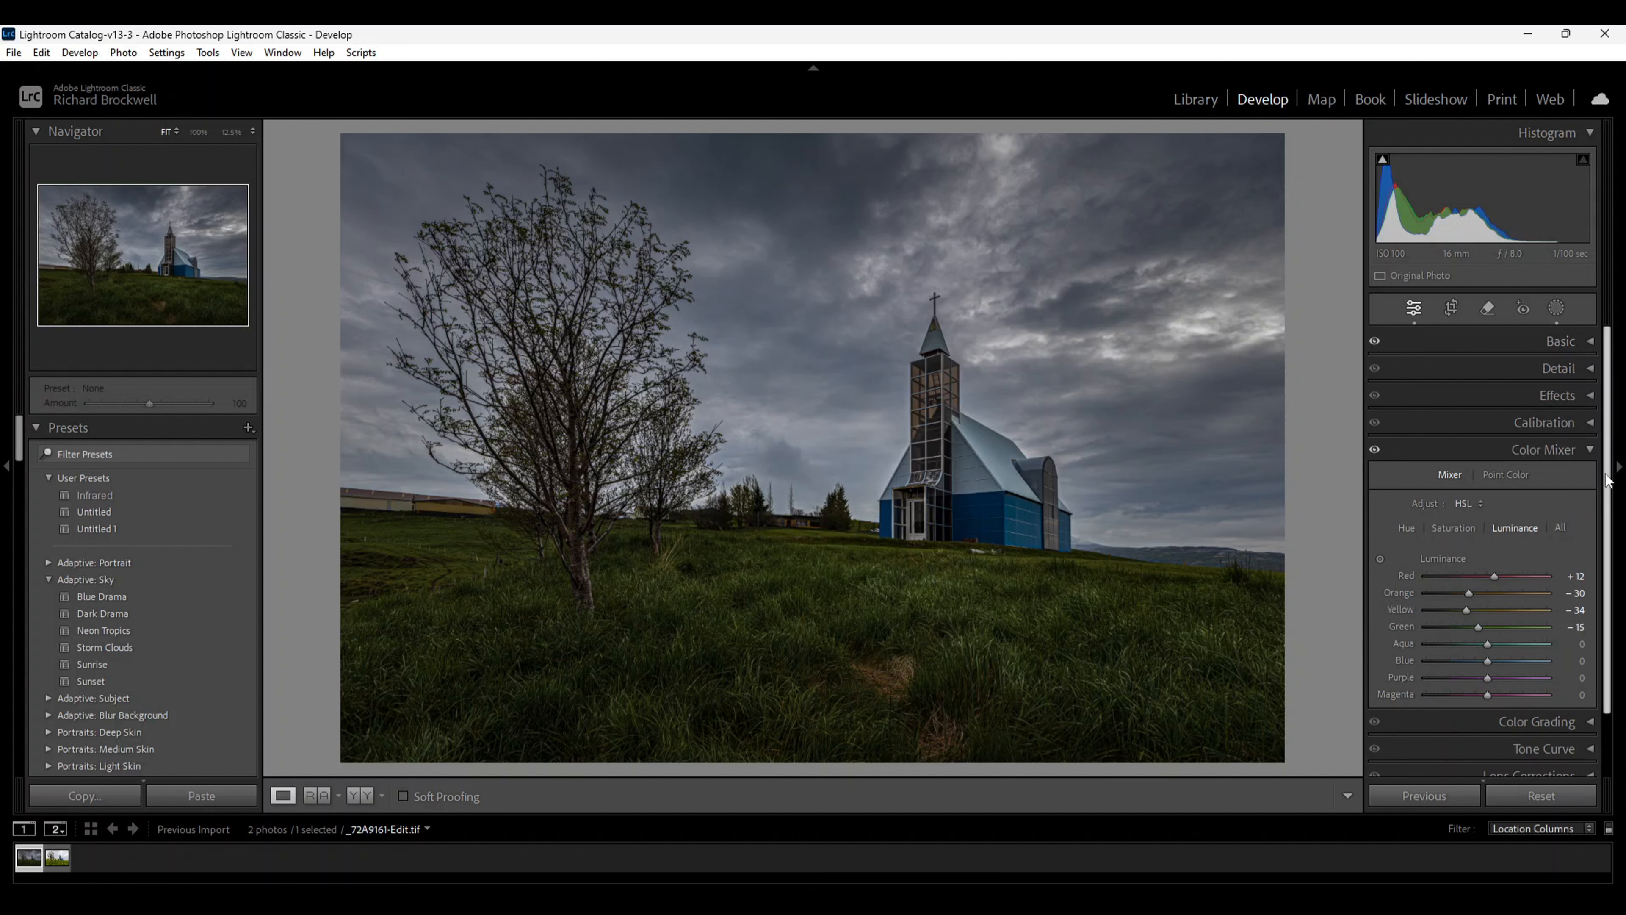
drag(1606, 480, 1613, 574)
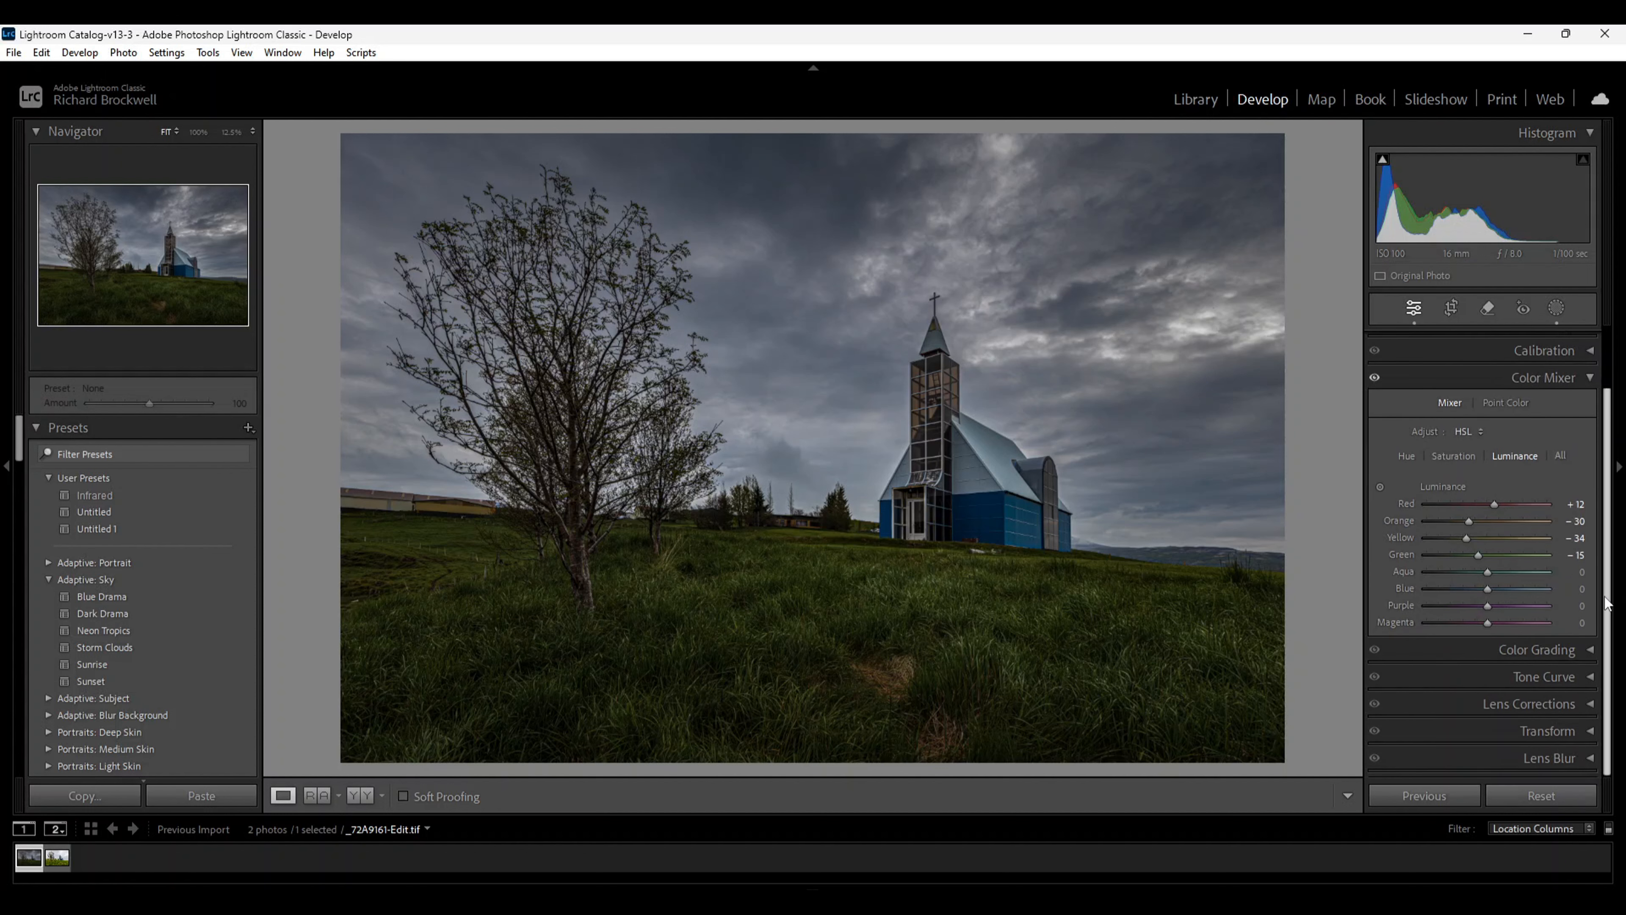
click(1587, 676)
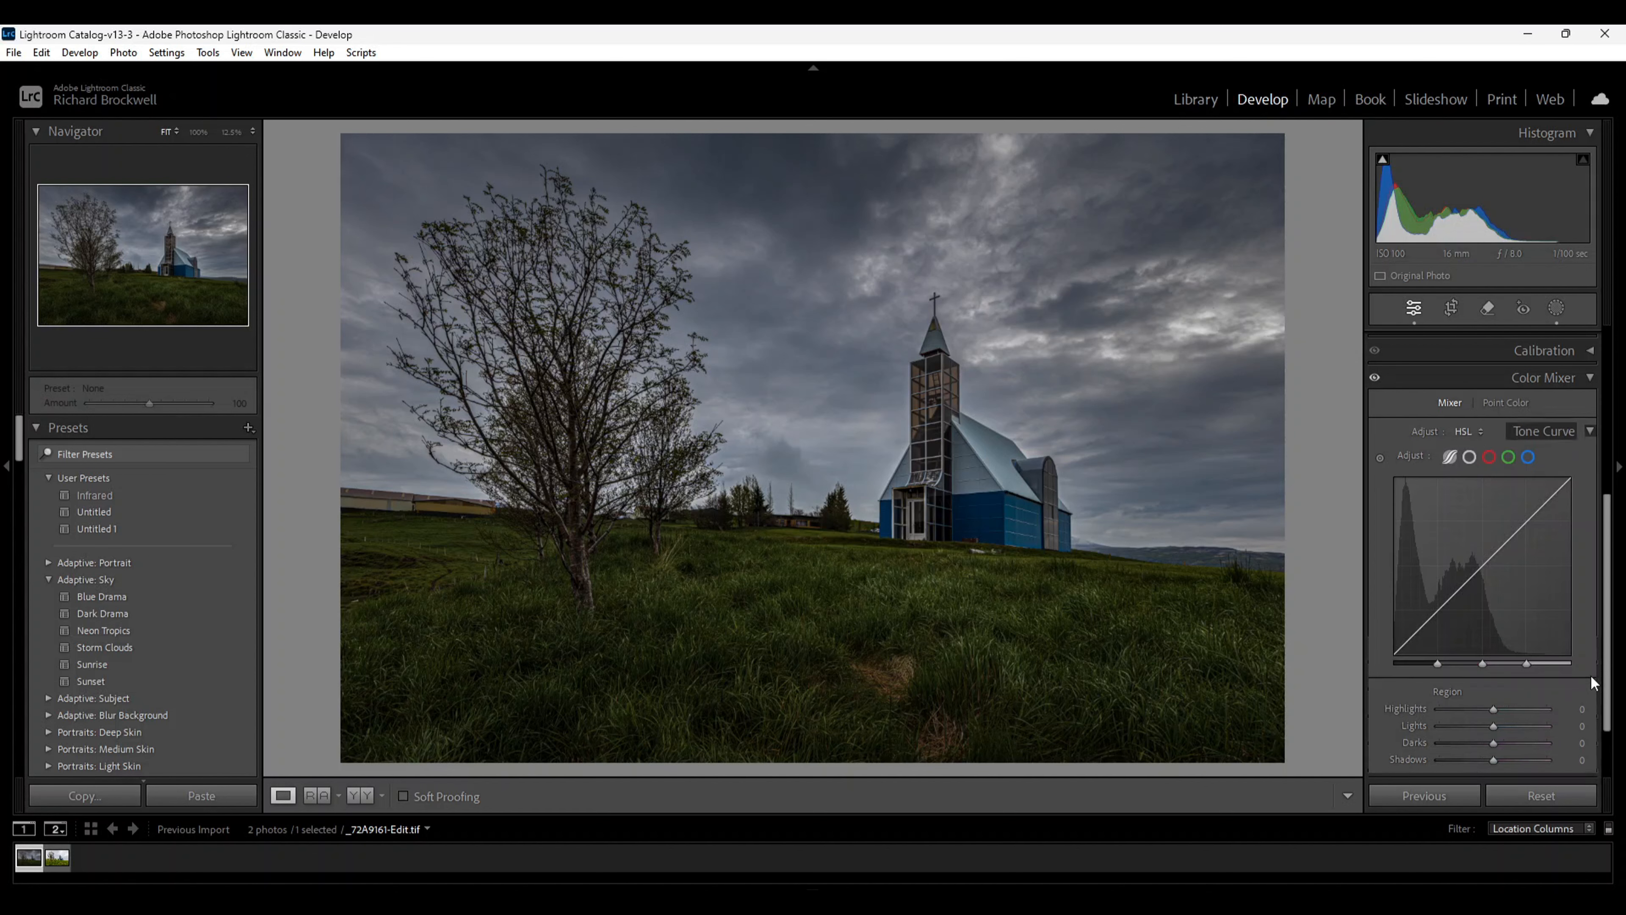
drag(1494, 742, 1496, 744)
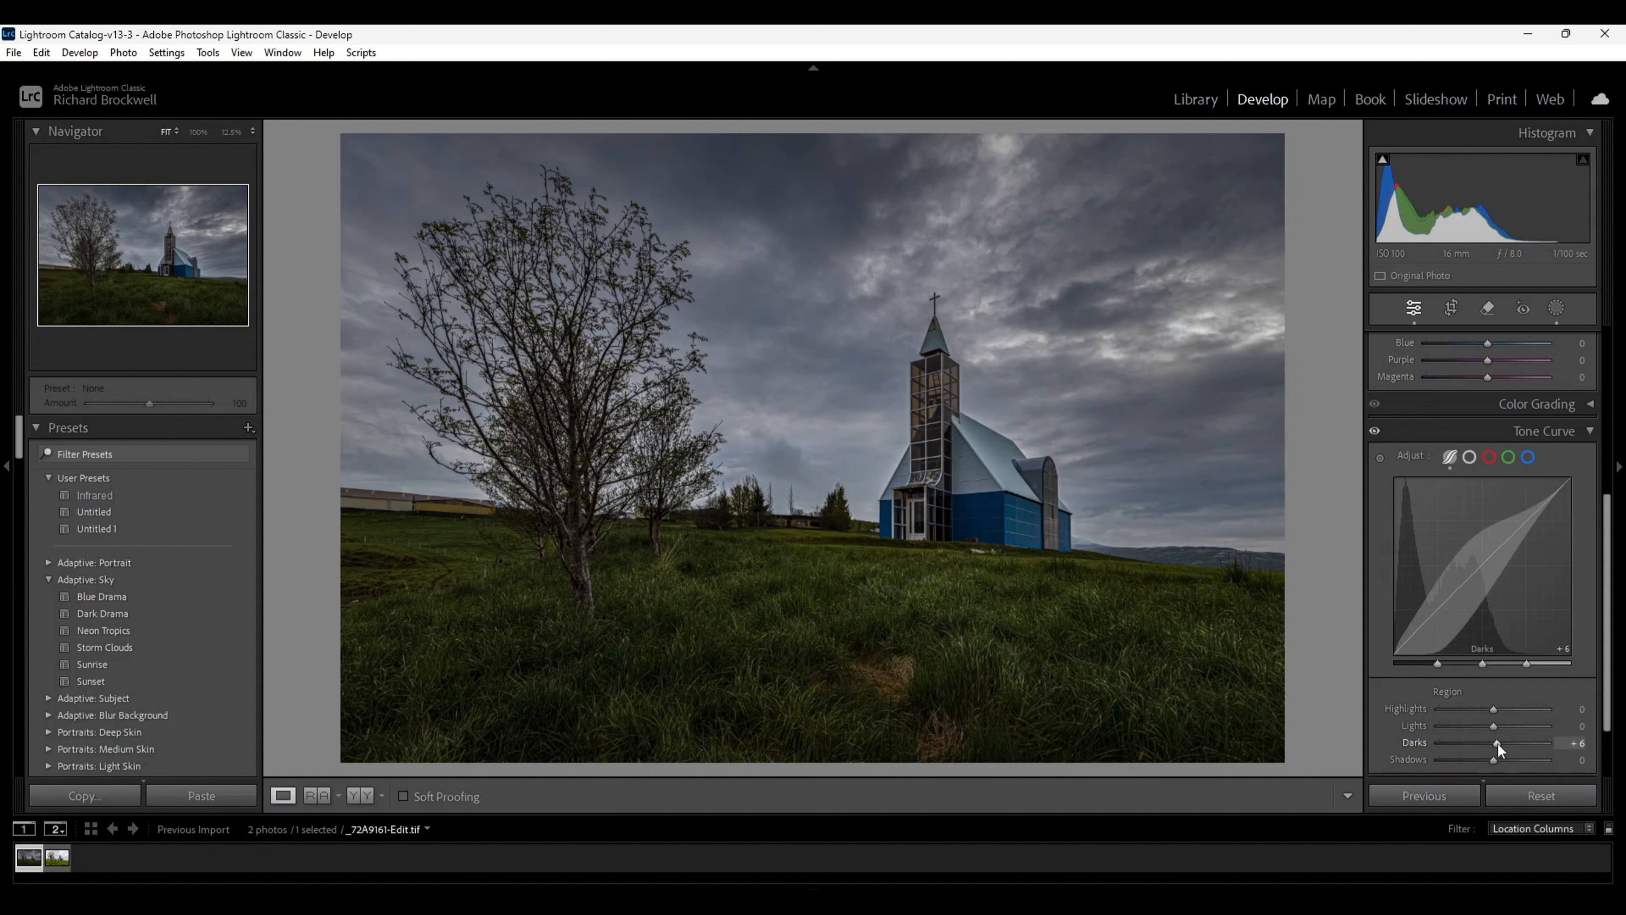
scroll(1477, 513, up, 2)
scroll(1485, 500, up, 5)
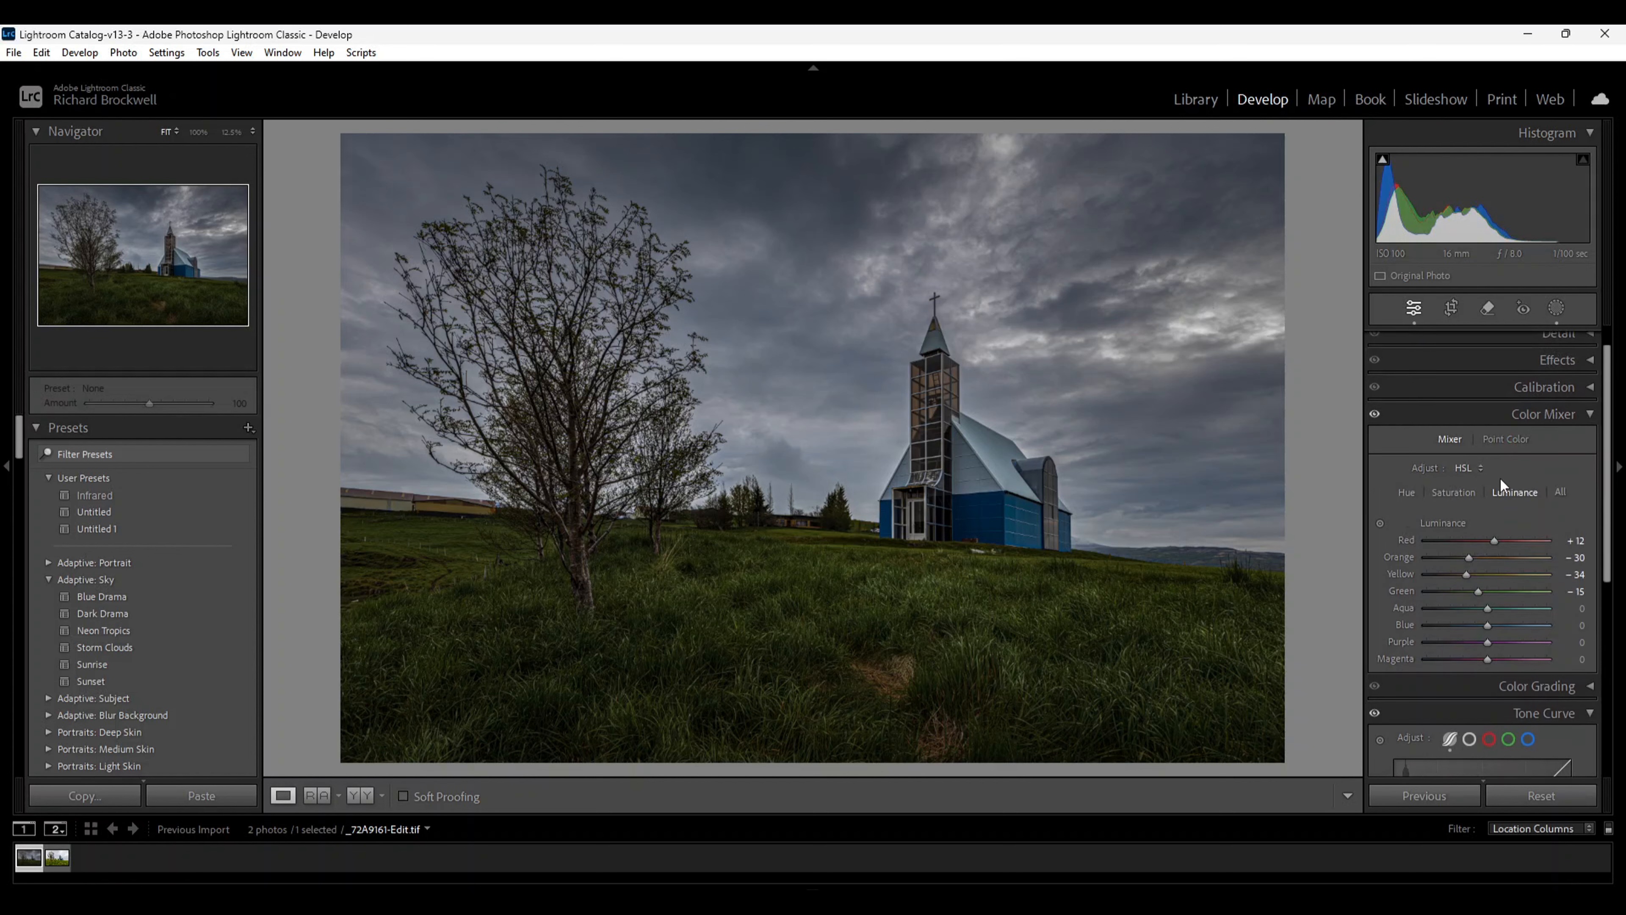
scroll(1524, 449, up, 1)
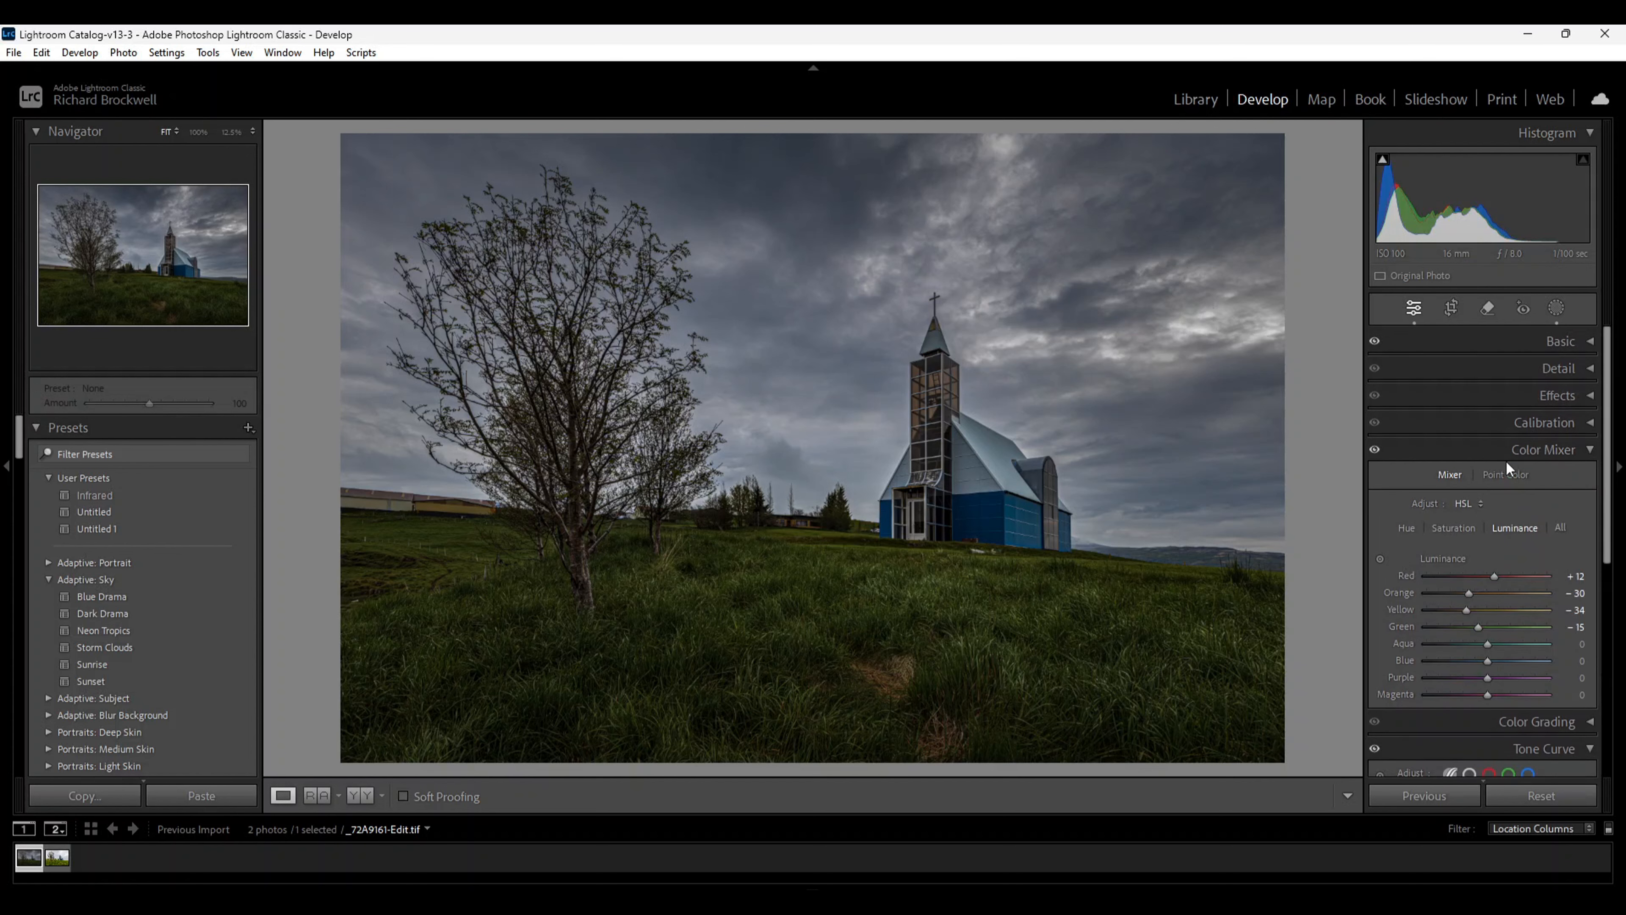
click(1589, 341)
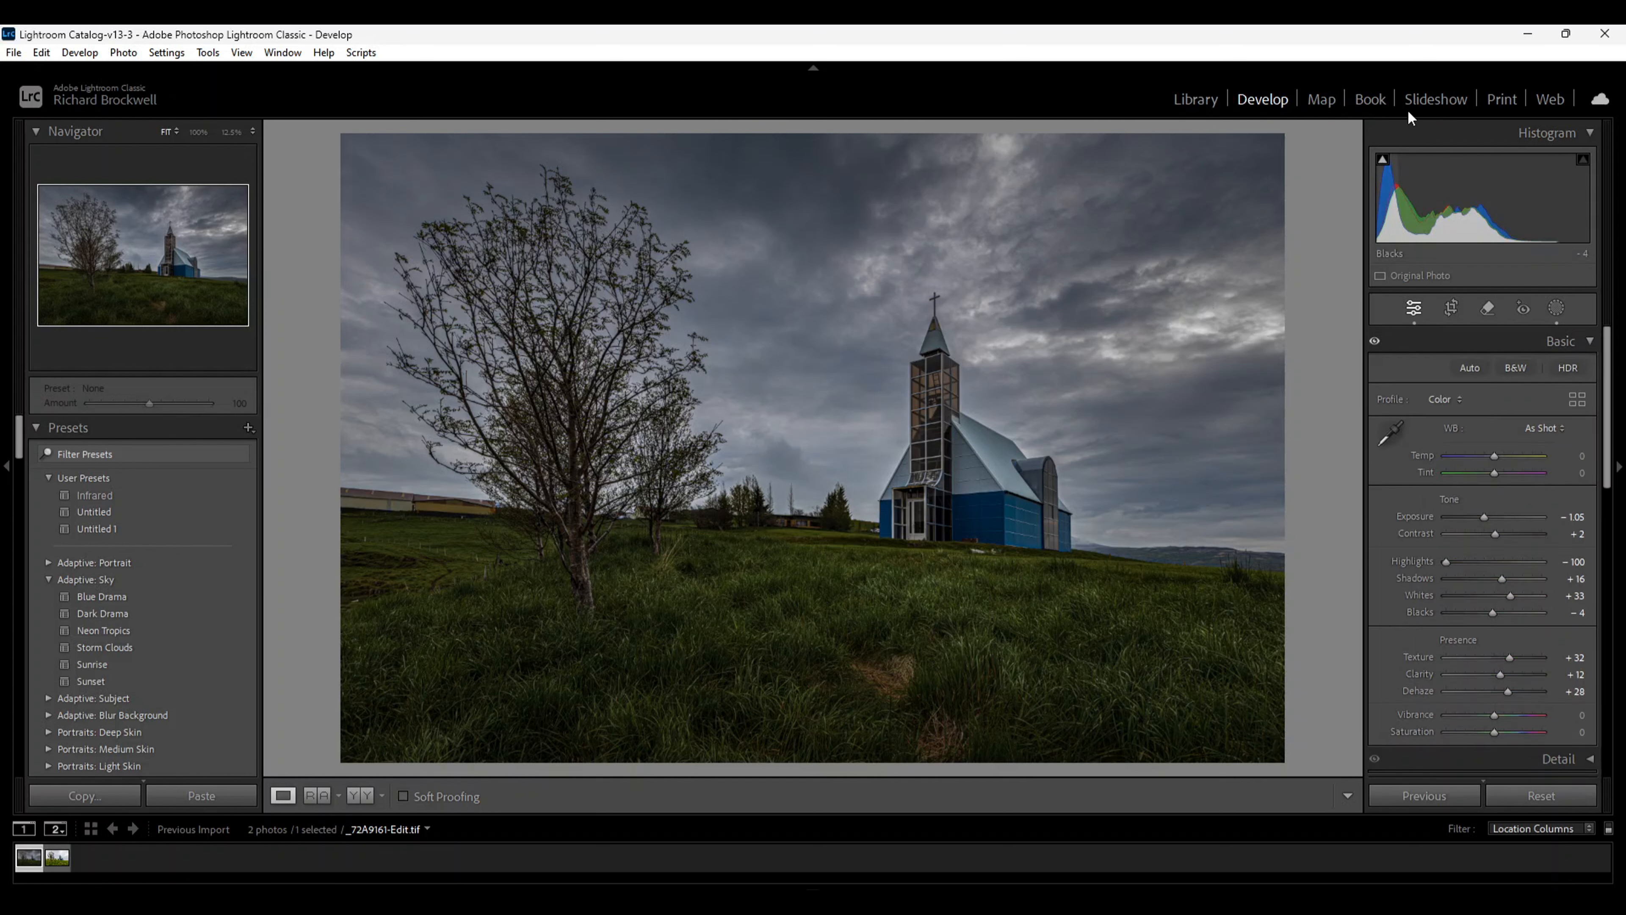